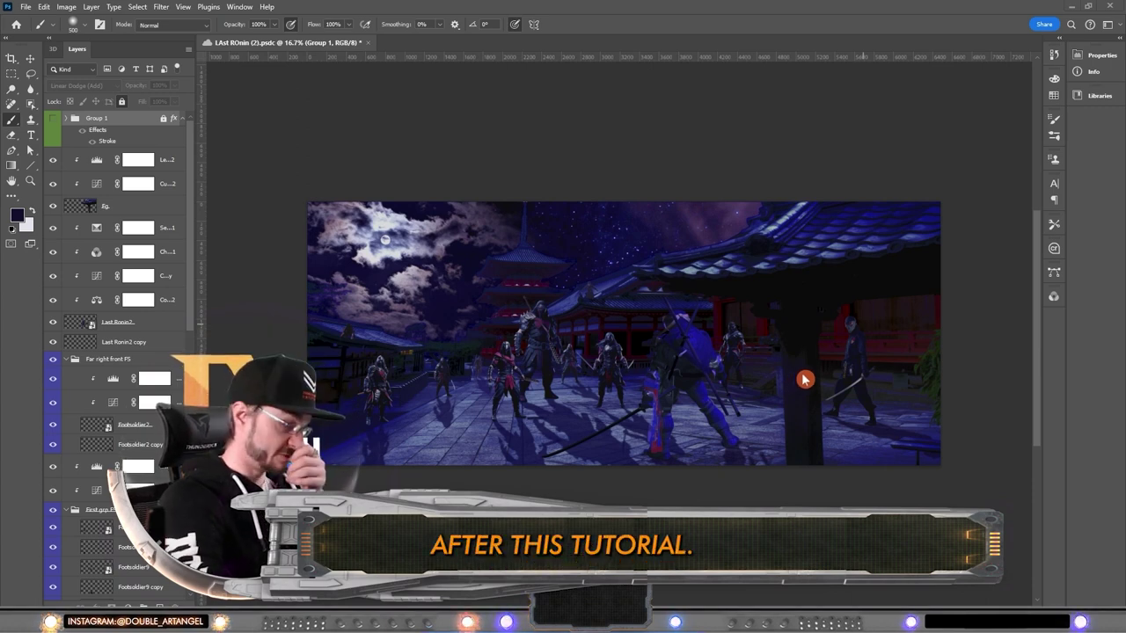
Place the Fog Overlay 197 image above all other layers and scale it to 81.49% over the left part of the scene.
scroll(676, 255, "up", 1)
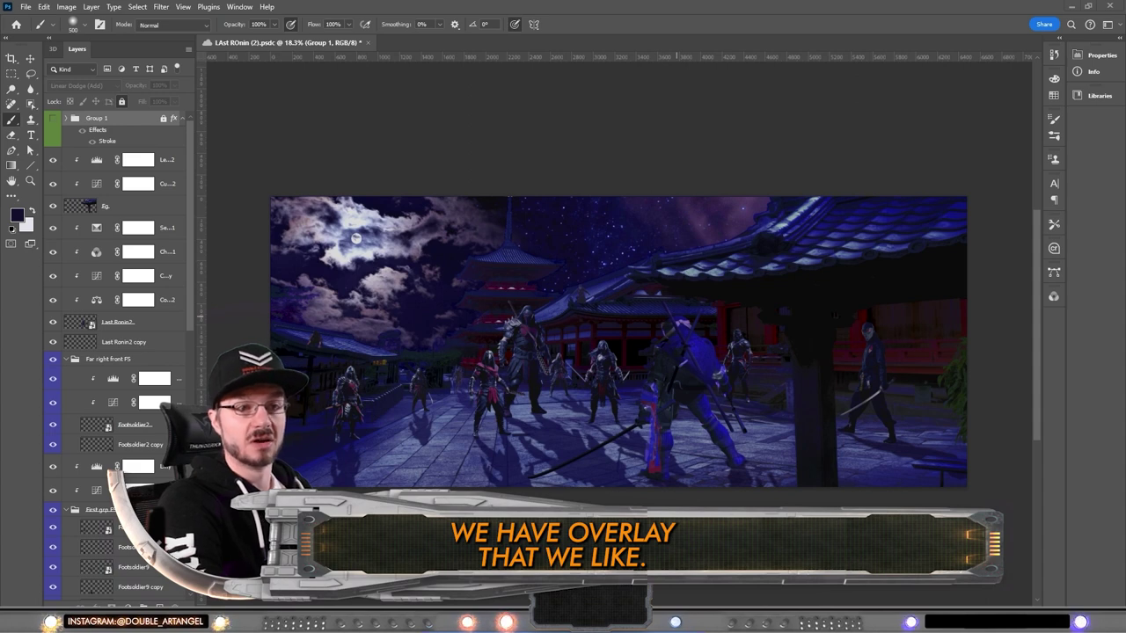
left_click_drag(1124, 126, 752, 126)
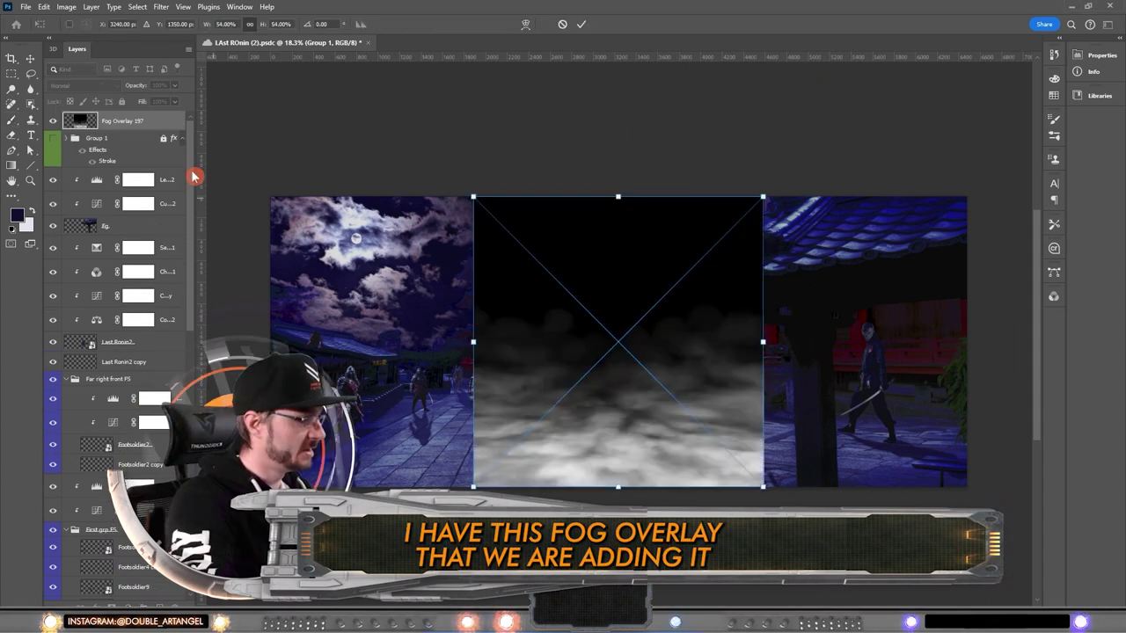
scroll(114, 184, "down", 5)
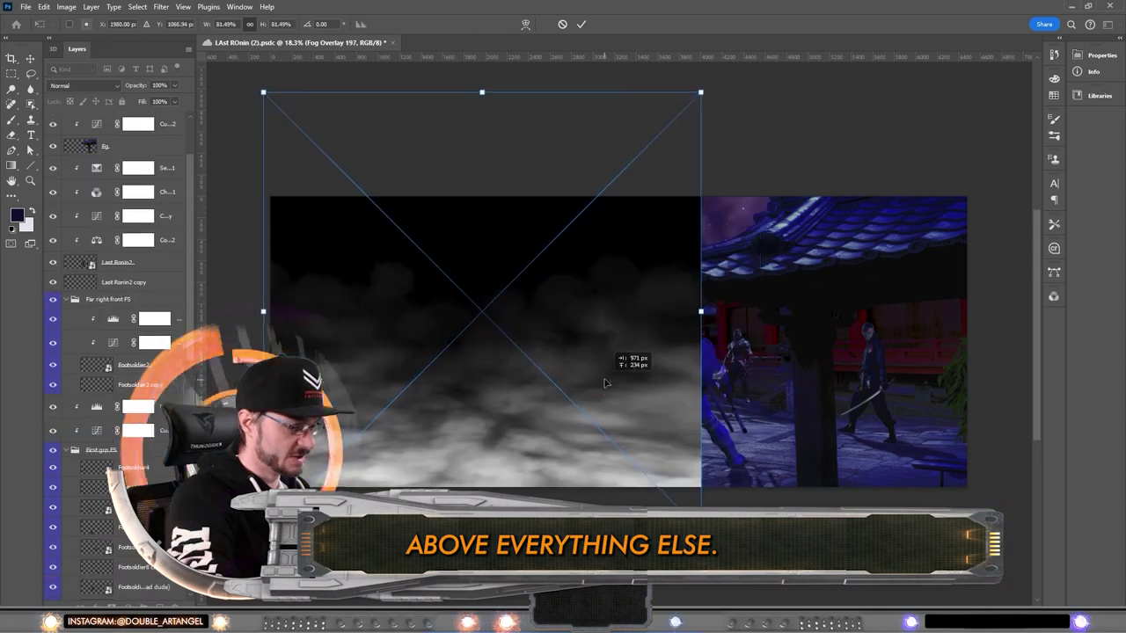
left_click_drag(605, 382, 599, 386)
key("Return")
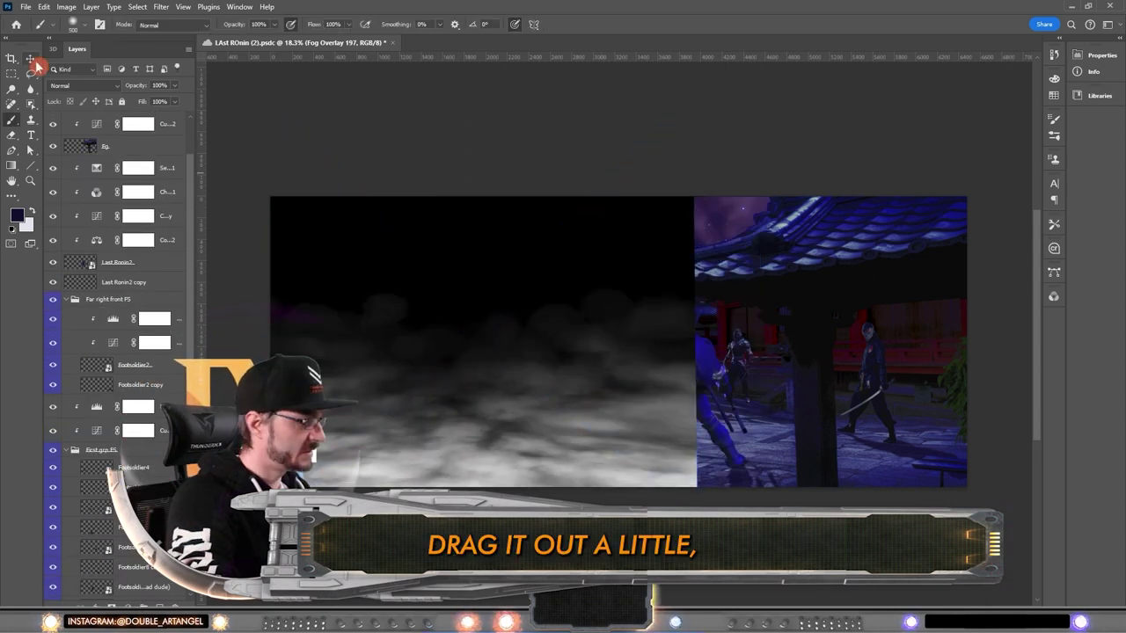
Duplicate the fog overlay across to the right side of the canvas and set both fog layers to Screen mode.
left_click_drag(479, 379, 819, 374)
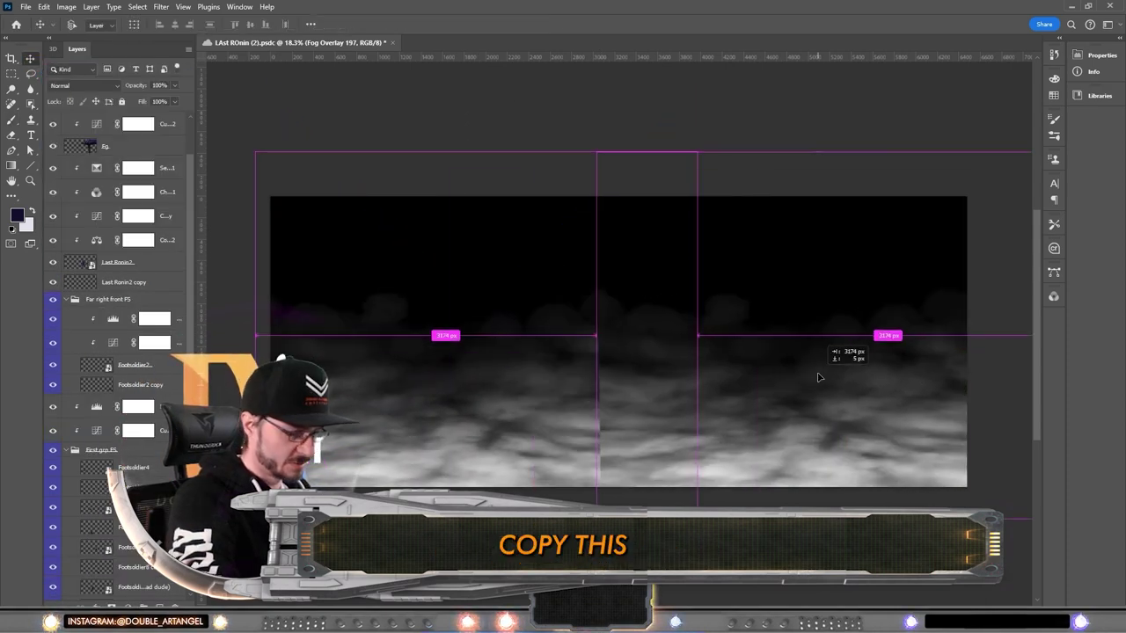
left_click(139, 140, "shift")
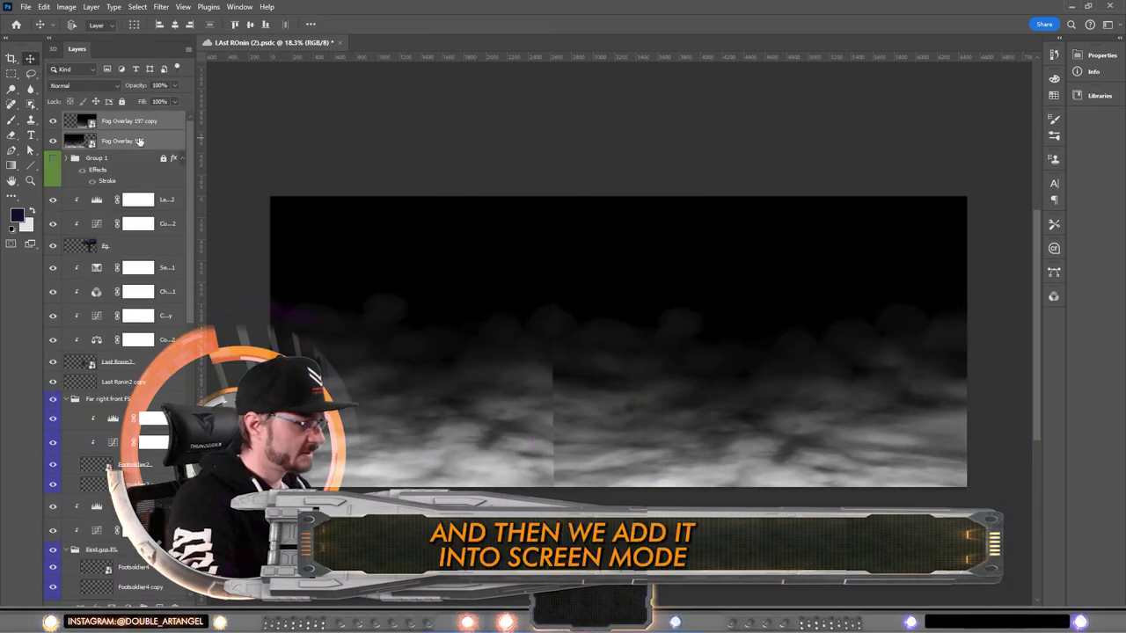
right_click(139, 140)
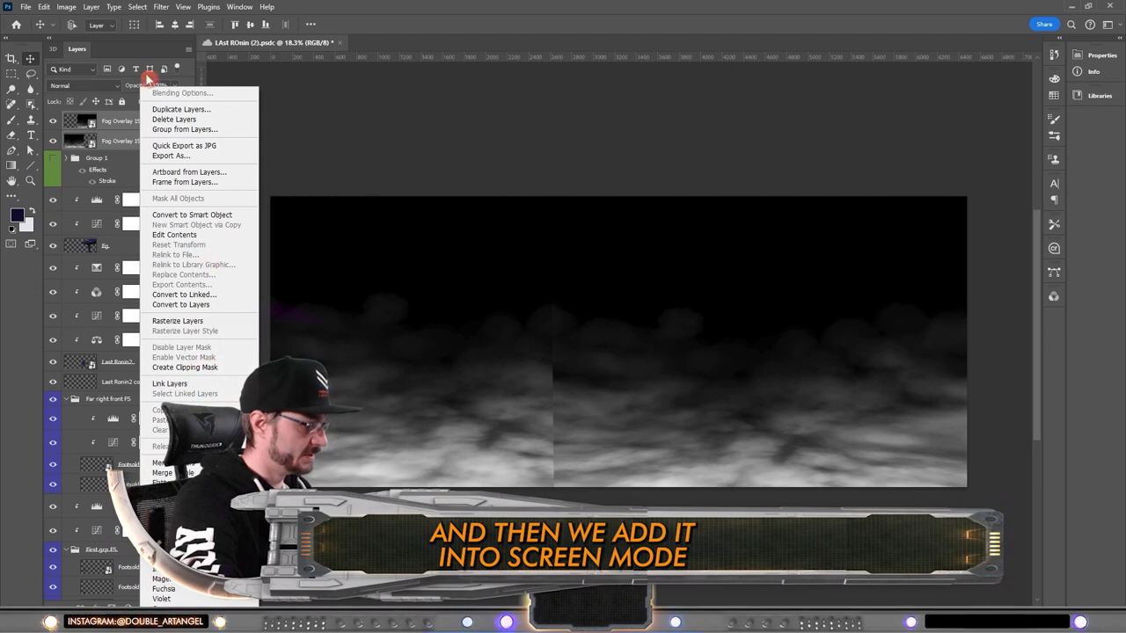
left_click(84, 85)
left_click(99, 206)
Add layer masks to the two fog layers and paint in black to remove their hard edges where they overlap.
left_click(137, 145)
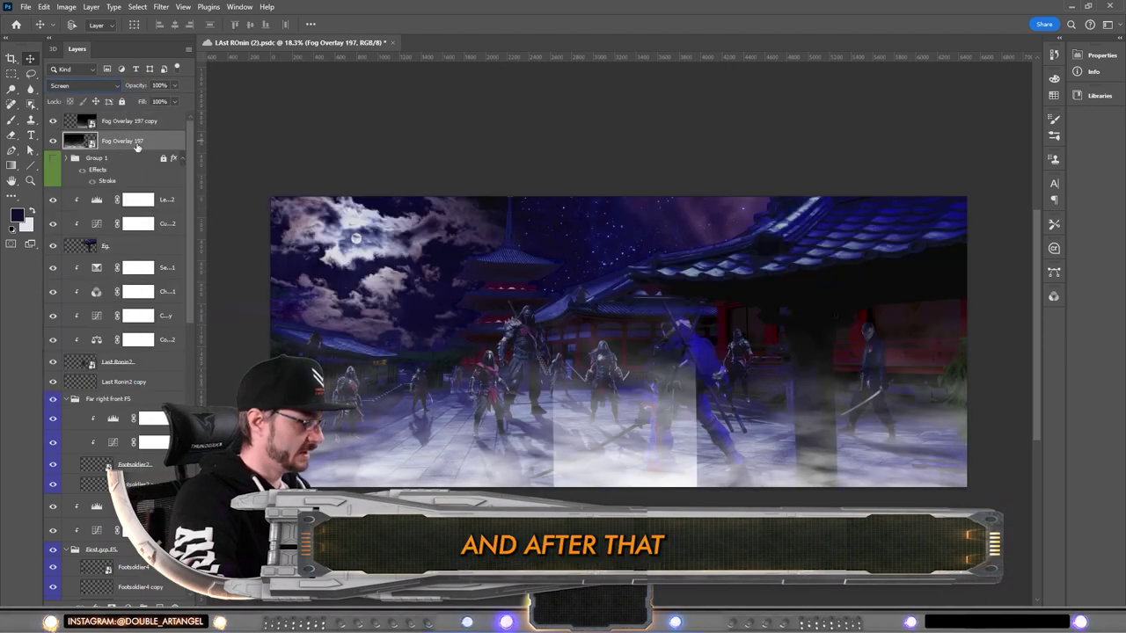
left_click(111, 606)
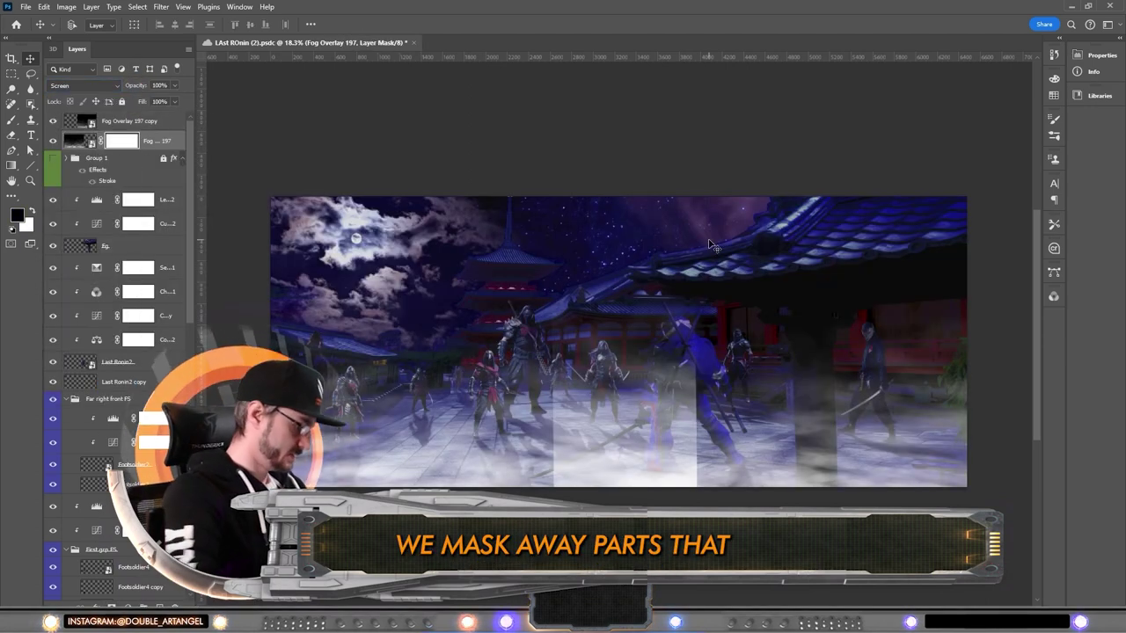
key("b")
left_click(563, 458)
mouse_move(710, 478)
left_mouse_down()
mouse_move(706, 490)
mouse_move(711, 408)
mouse_move(698, 360)
left_mouse_up()
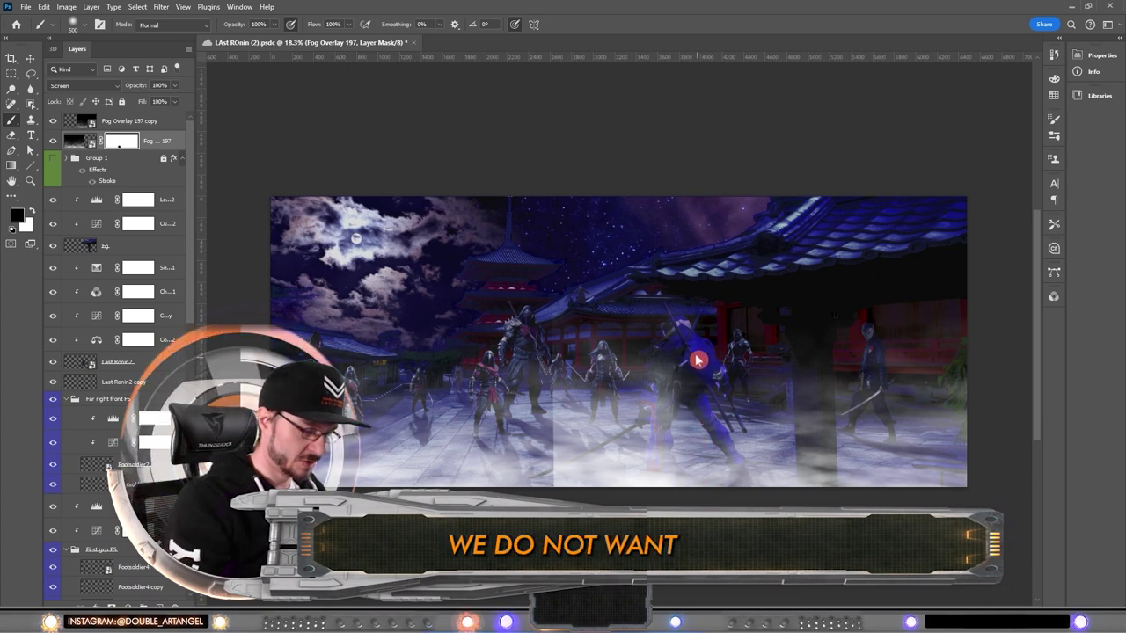
mouse_move(567, 440)
left_mouse_down()
mouse_move(579, 467)
mouse_move(578, 437)
left_mouse_up()
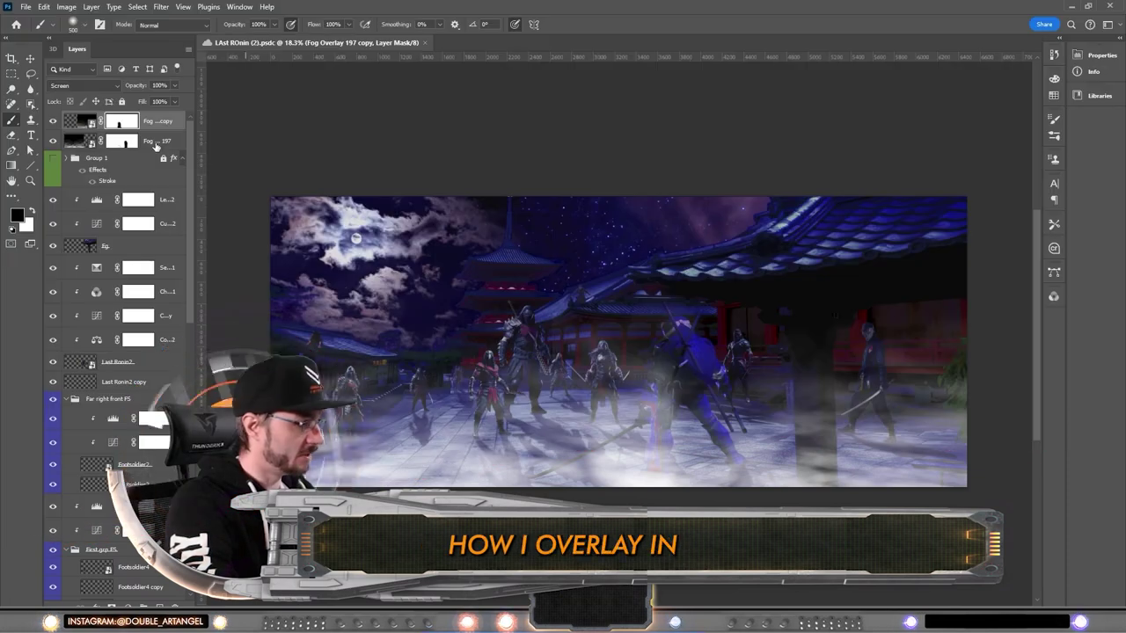
Delete both masked Fog Overlay 197 layers from the top of the layer stack.
left_click(156, 145, "ctrl")
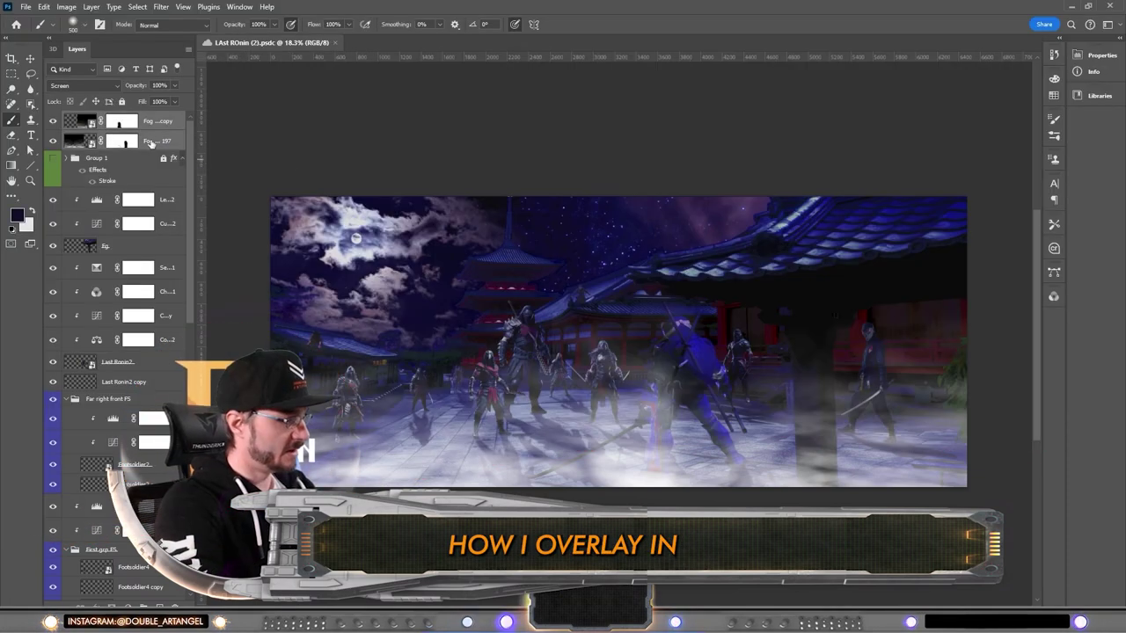
key("Delete")
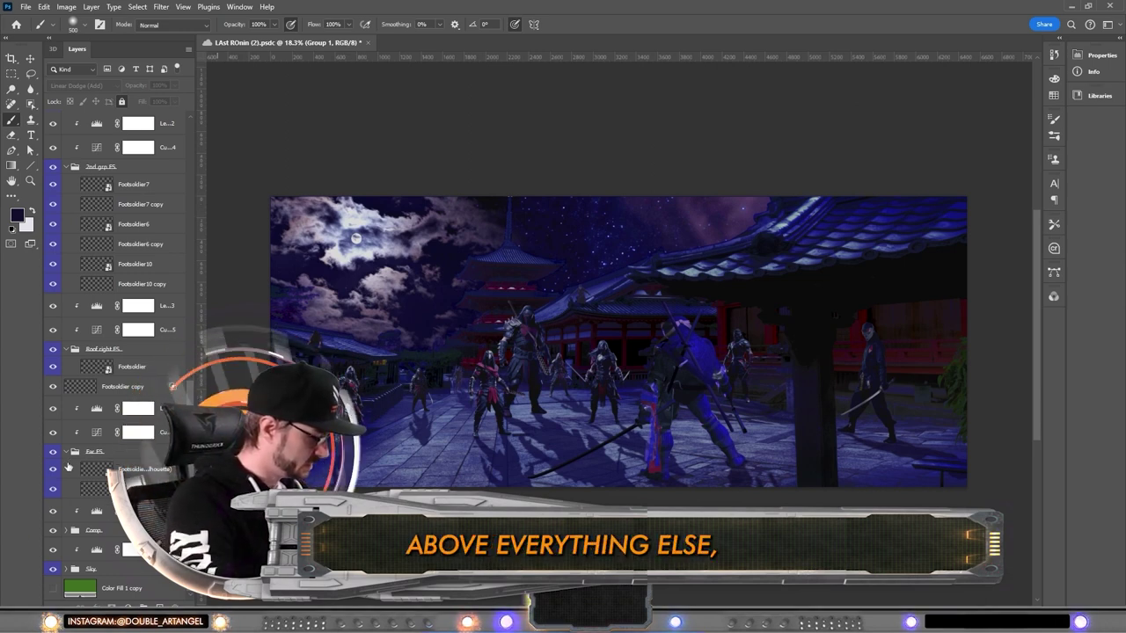
Place Fog Overlay 199 directly above the background scene group and squash its height to about 33% over the left courtyard ground.
left_click(79, 532)
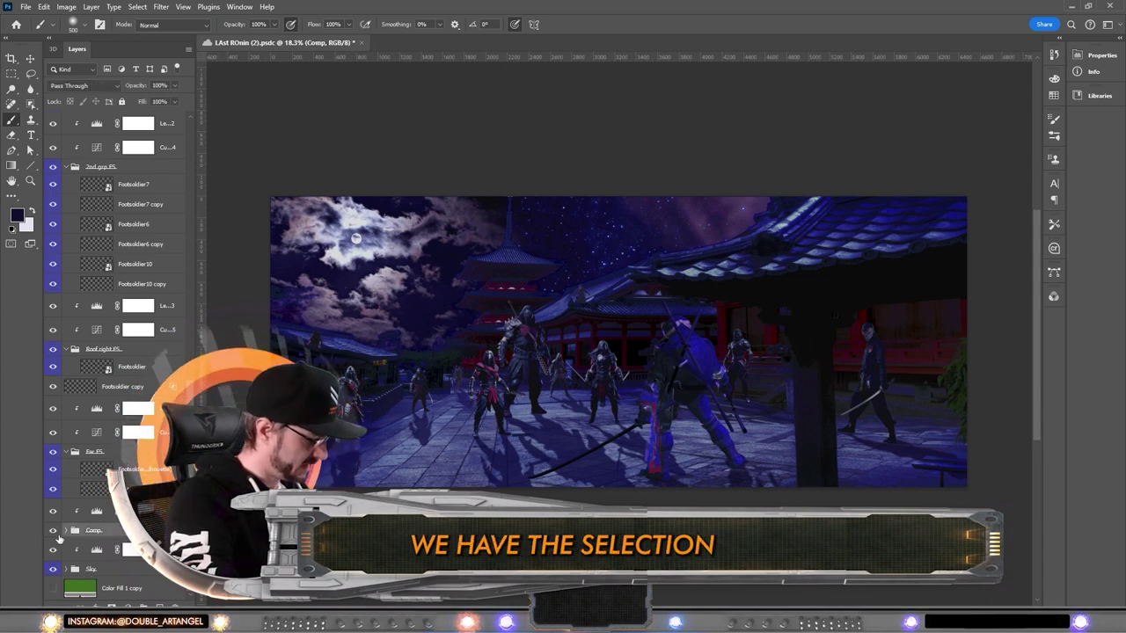
left_click(53, 533)
left_click(53, 532)
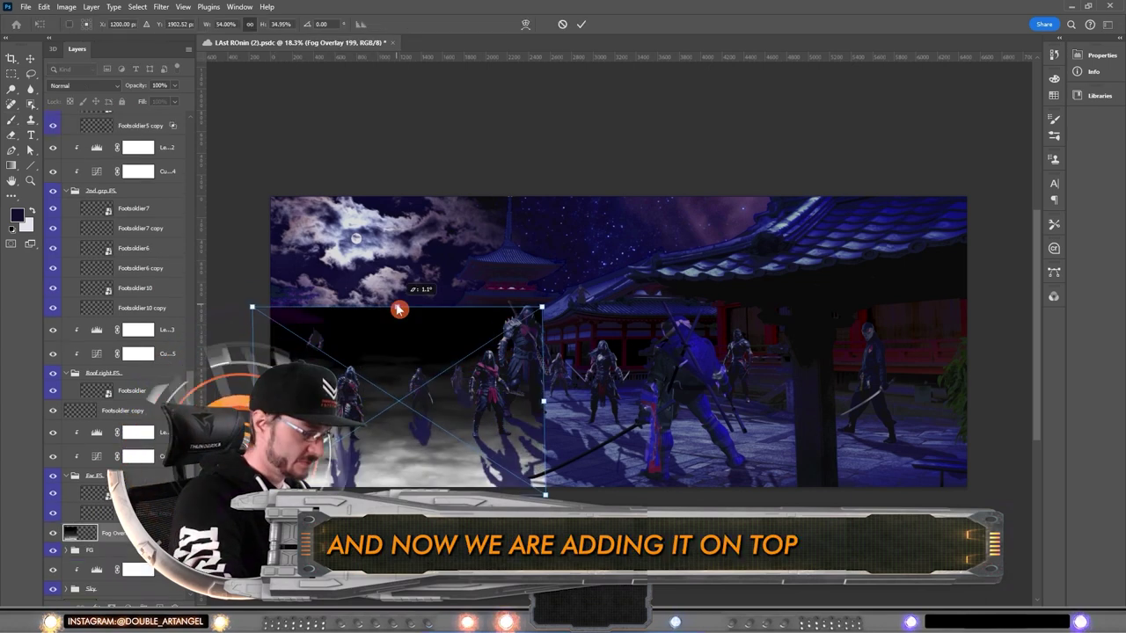
left_click_drag(397, 308, 402, 320)
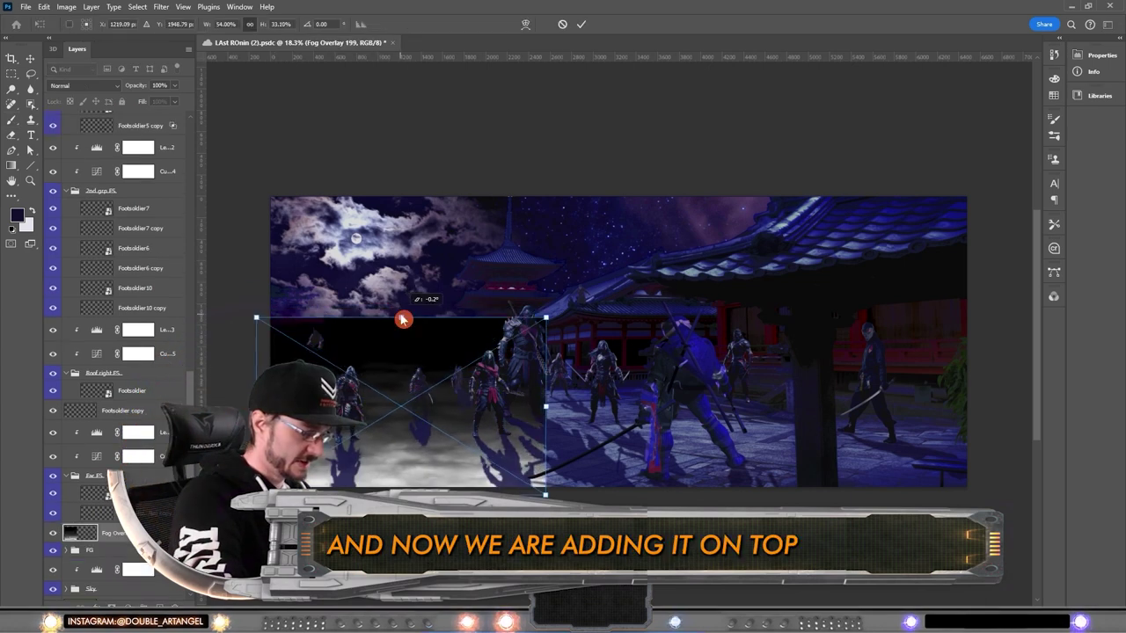
left_click_drag(399, 418, 422, 411)
key("Return")
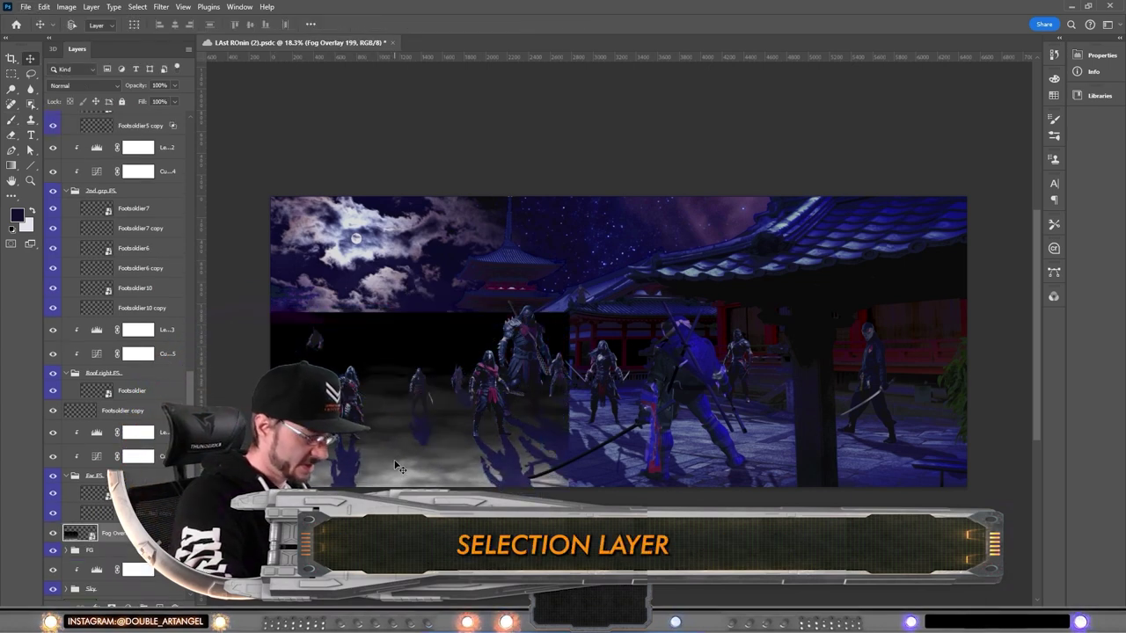
Duplicate Fog Overlay 199 twice across the ground to the right edge and mask the seams on the copies.
left_click_drag(398, 467, 868, 451)
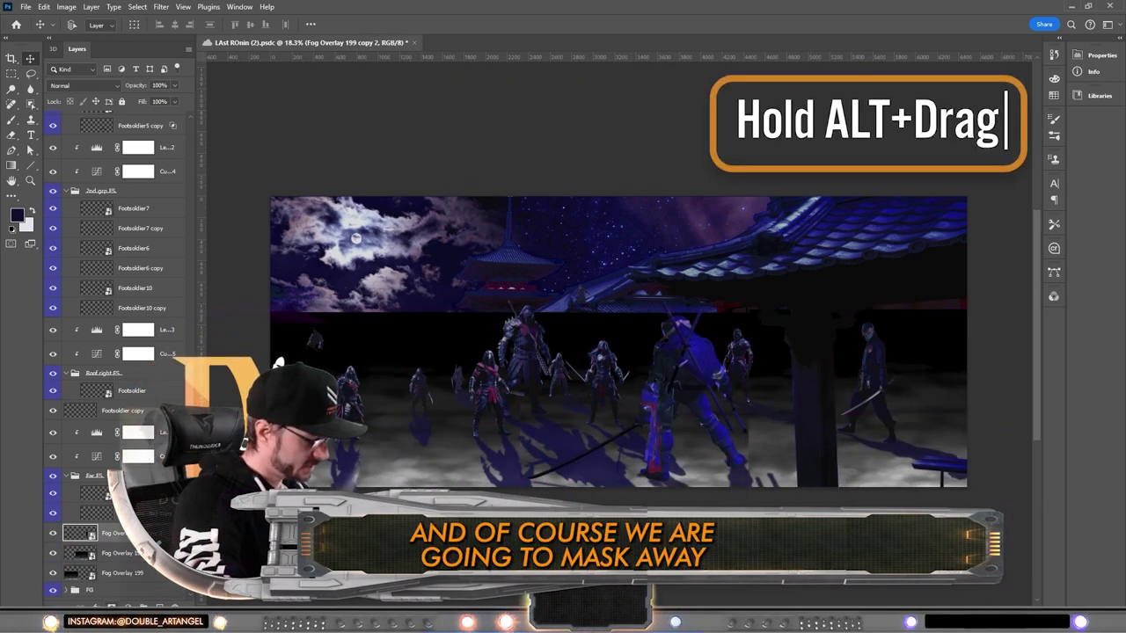
left_click(112, 605)
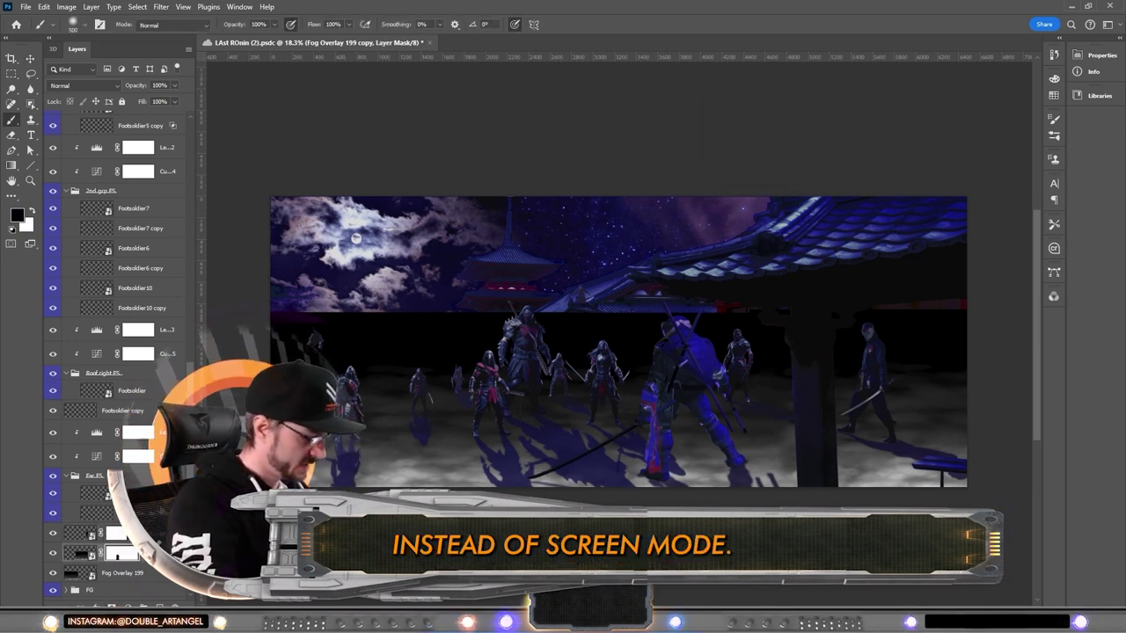
Put the three Fog Overlay 199 layers together in a new group.
scroll(123, 396, "down", 3)
left_click(80, 474)
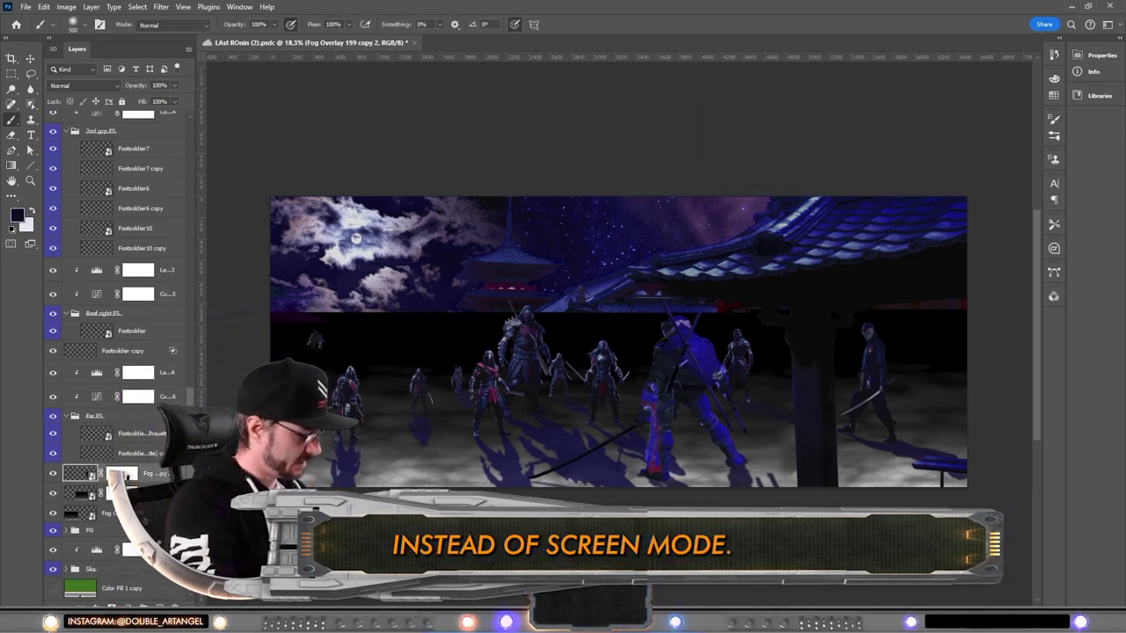
left_click(110, 512, "shift")
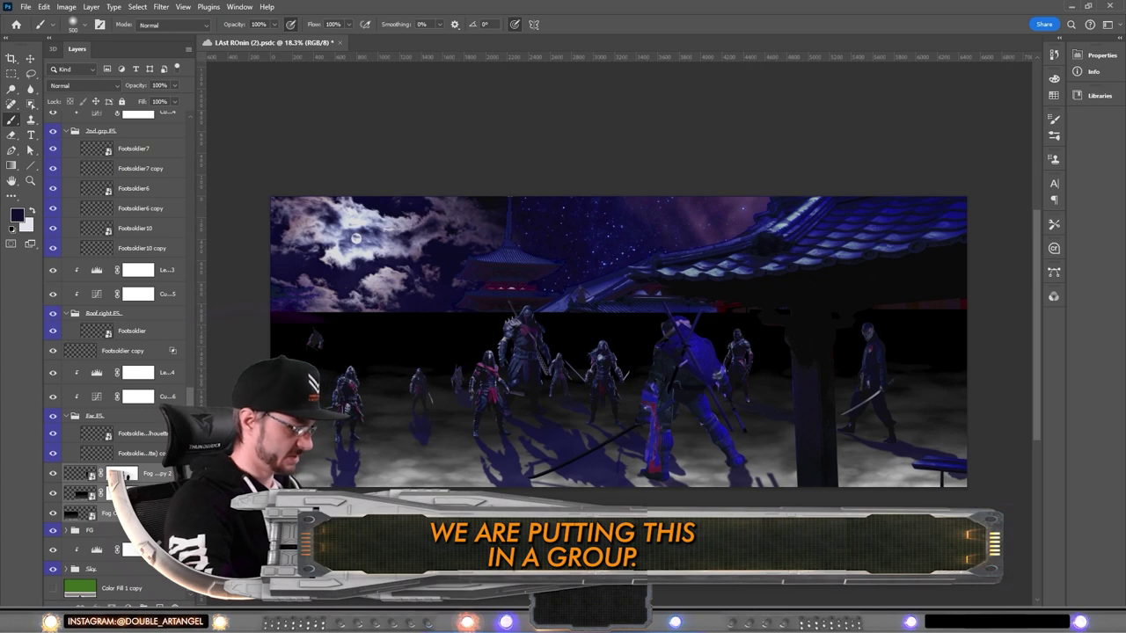
key("ctrl+g")
In the fog group's blending options, set the Blend If range for the Underlying Layer to 5/40 and 212/255.
right_click(163, 515)
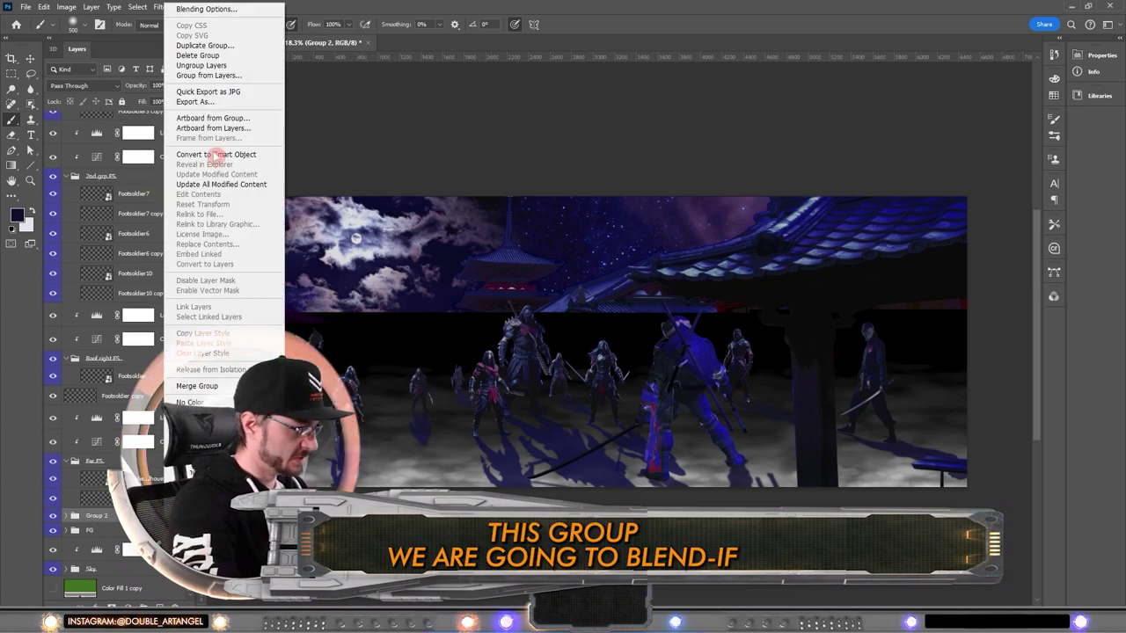
left_click(206, 9)
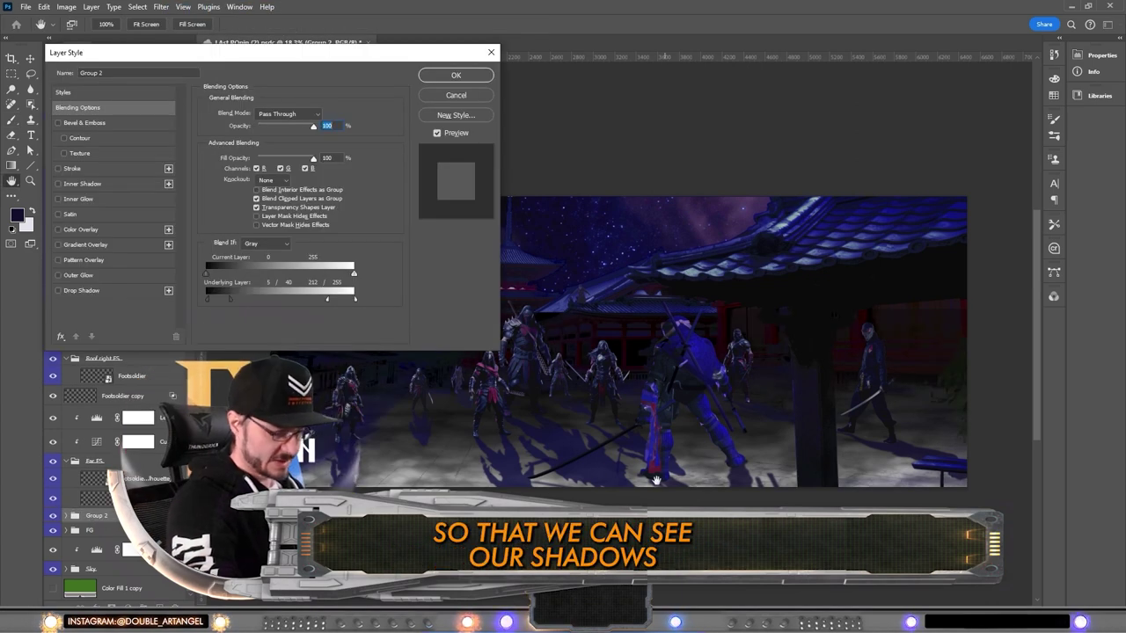
left_click(312, 114)
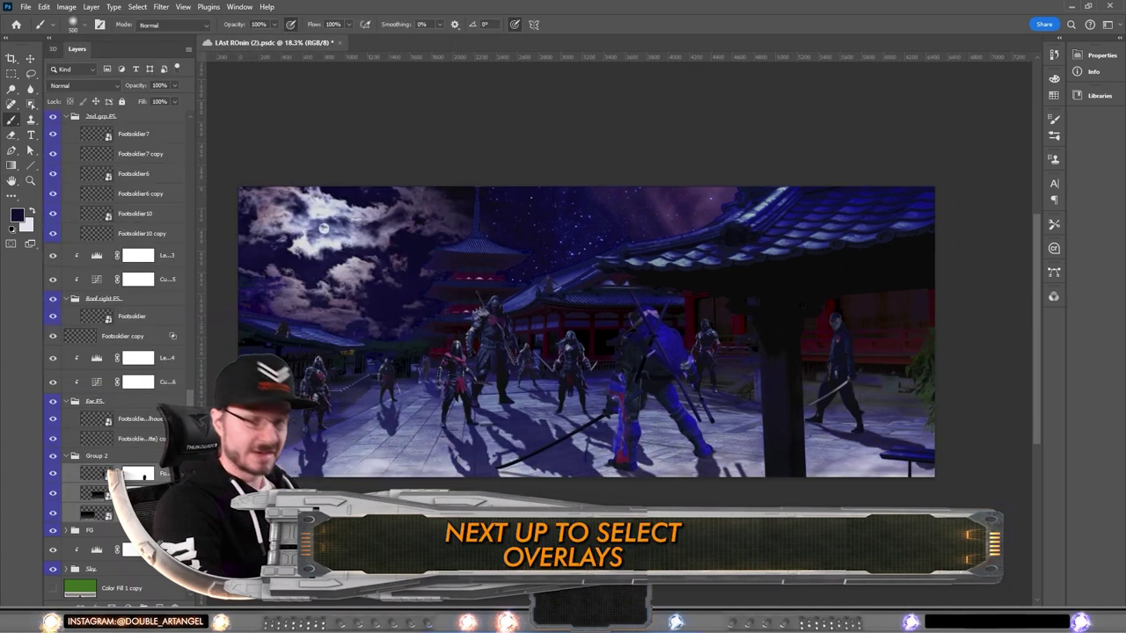
Convert the three masked fog layers inside the group into a single Smart Object.
right_click(163, 474)
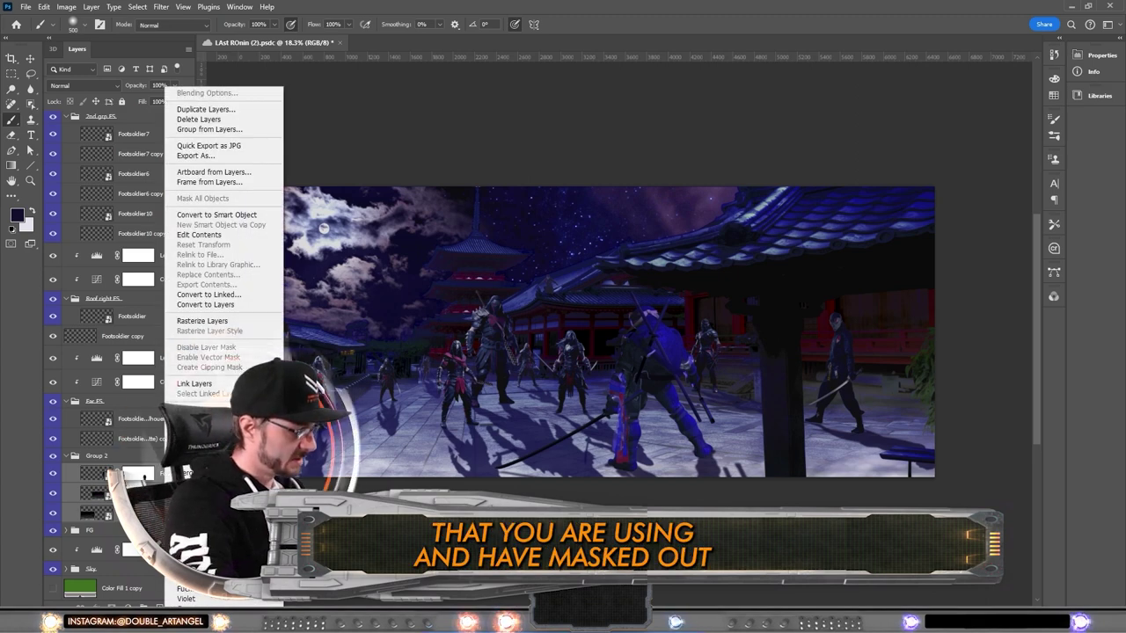
left_click(253, 217)
right_click(559, 398)
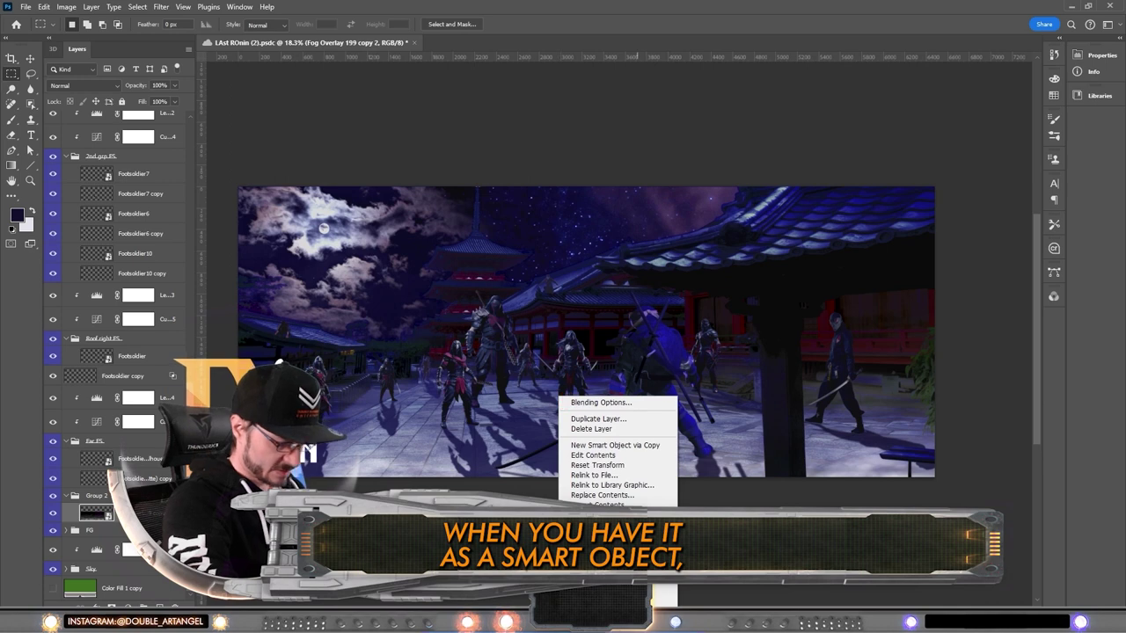
key("Escape")
Start a custom Warp on the combined fog layer and add three vertical splits across its mesh.
key("ctrl+t")
right_click(572, 413)
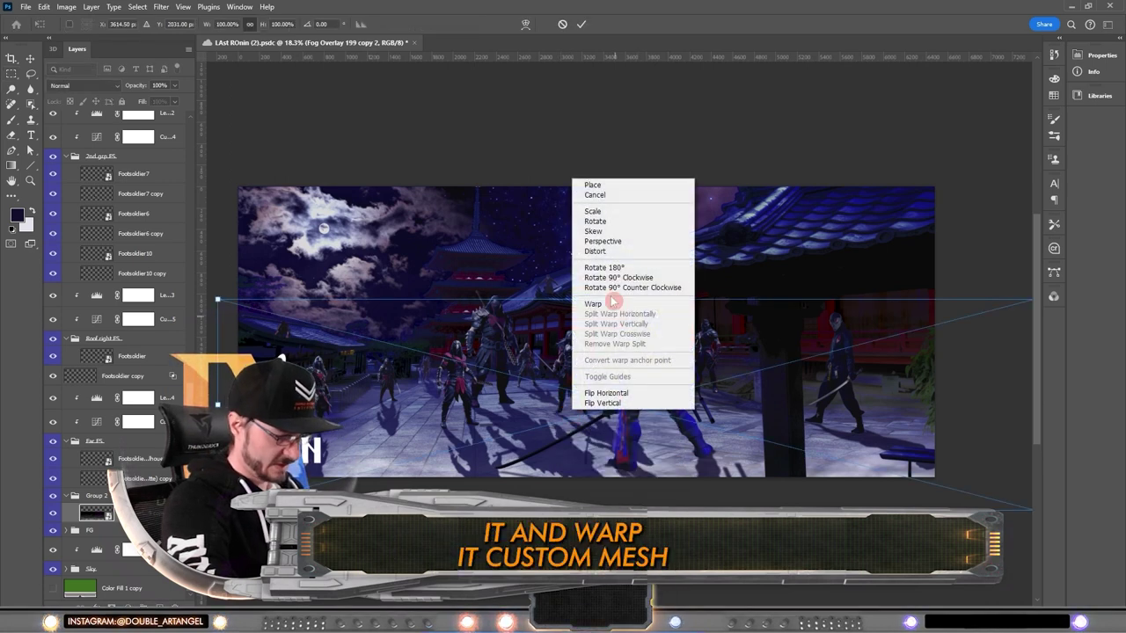
left_click(596, 303)
left_click(396, 507, "alt")
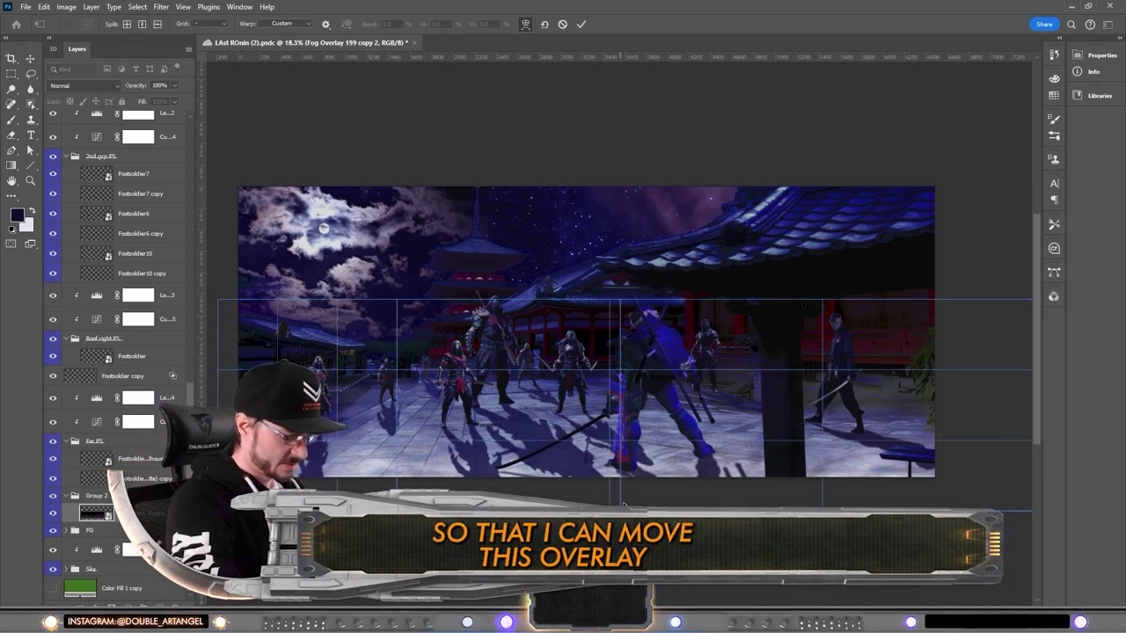
left_click(725, 507, "alt")
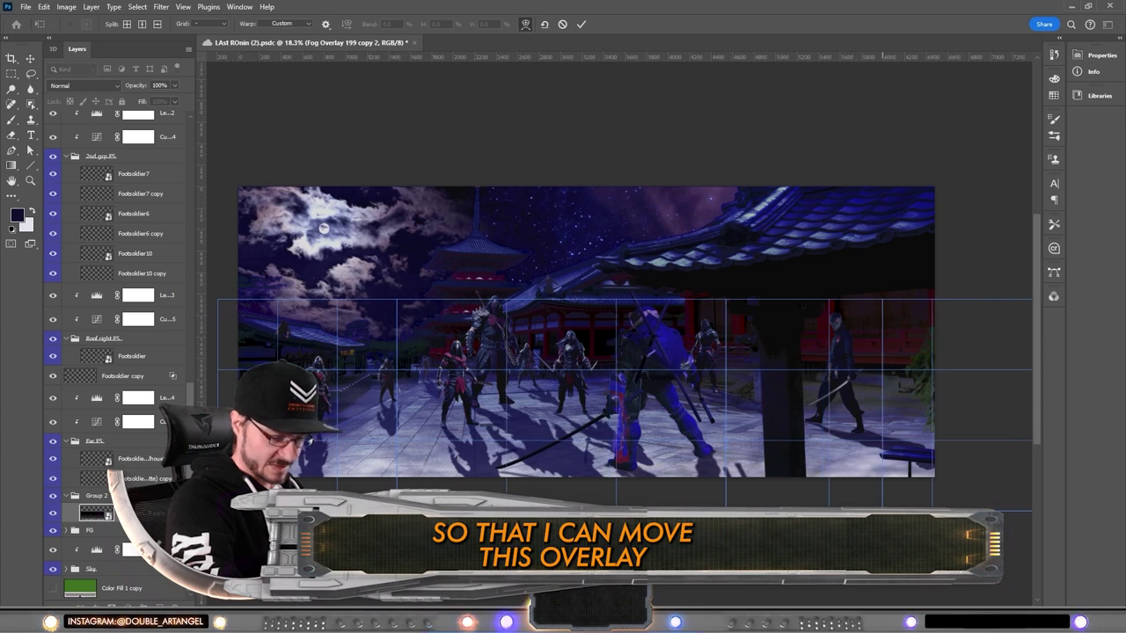
left_click(885, 507, "alt")
Reshape the warp mesh so the fog follows the courtyard ground and stays below the horizon, and apply the warp.
left_click_drag(383, 411, 376, 373)
left_click_drag(262, 380, 260, 357)
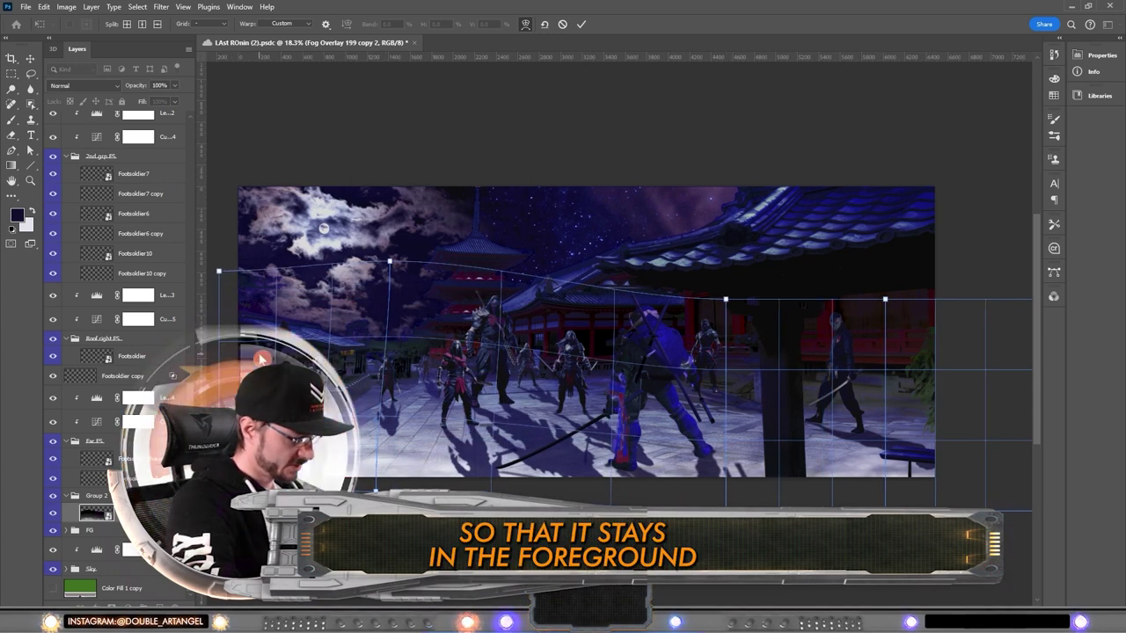
left_click_drag(257, 282, 352, 260)
left_click_drag(734, 491, 729, 467)
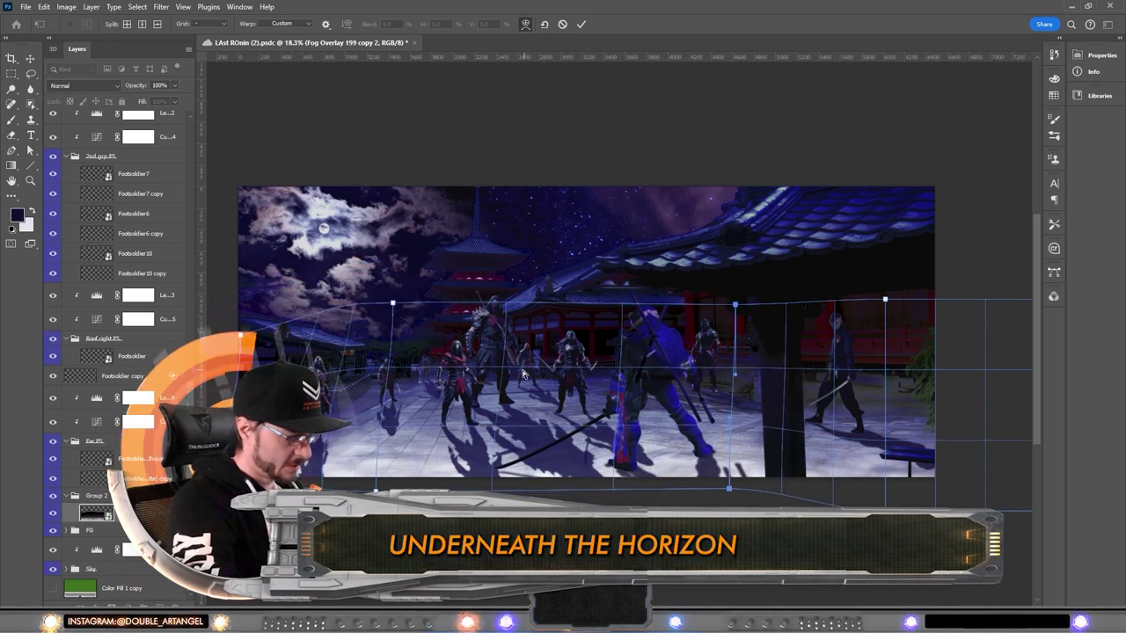
key("Return")
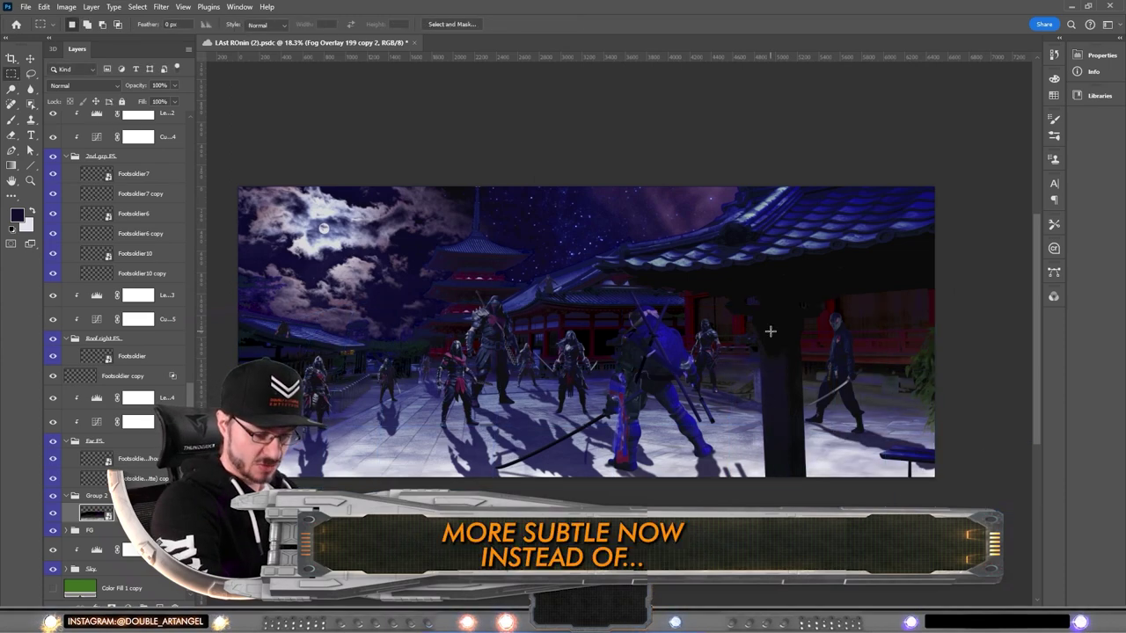
Compare the grouped fog with a duplicate in Screen mode at the top of the layer stack by switching their visibility.
left_click_drag(138, 513, 138, 113)
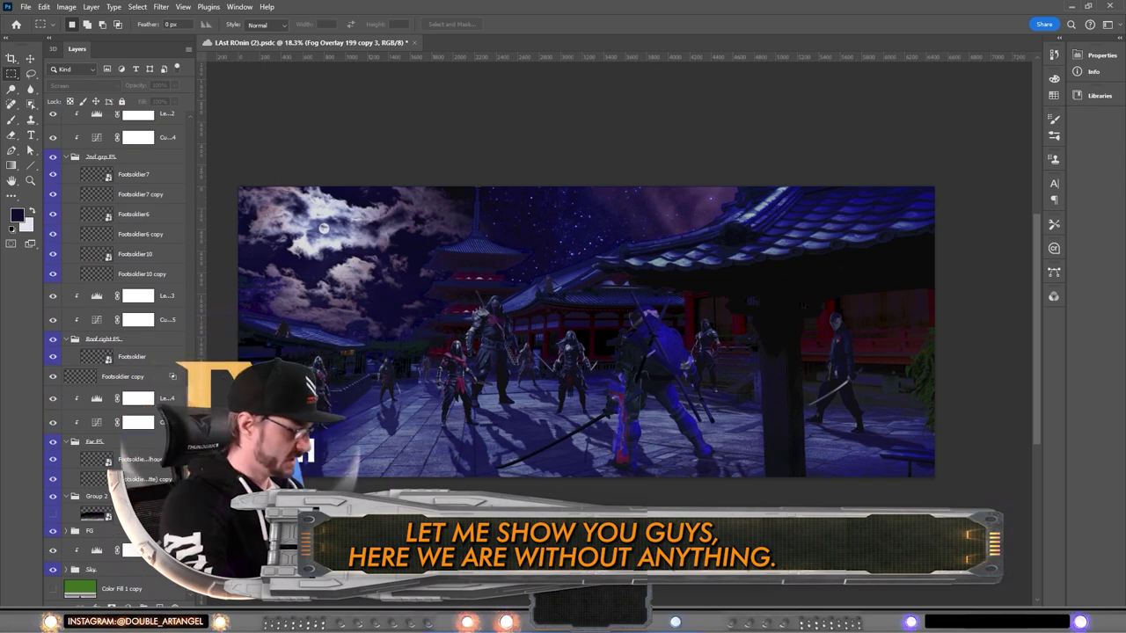
scroll(106, 220, "up", 10)
left_click(53, 121)
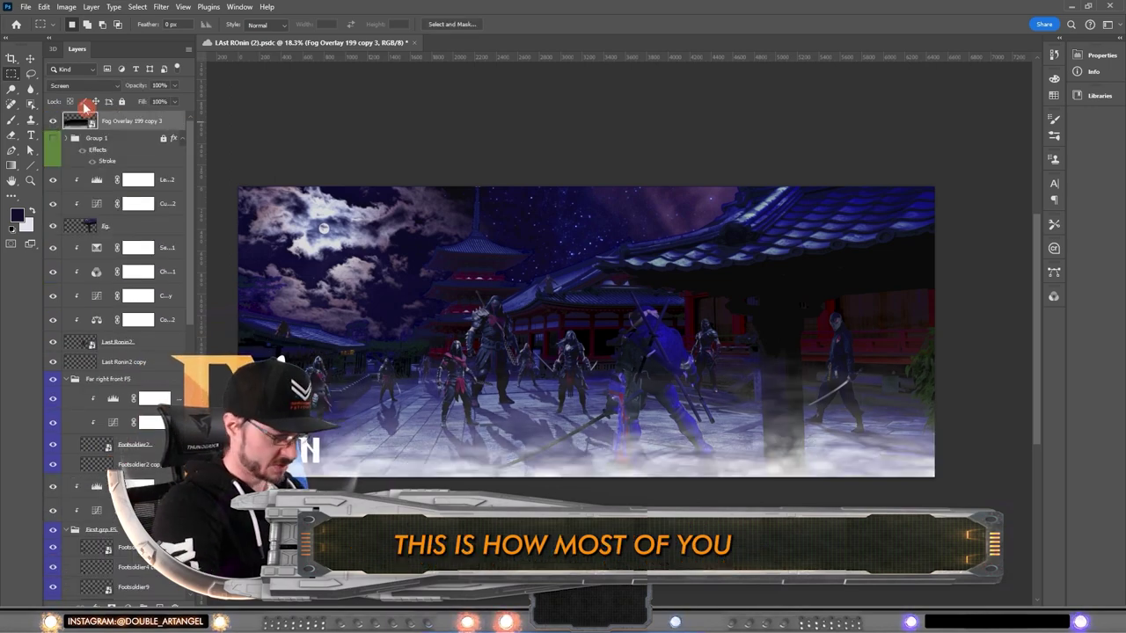
left_click(55, 514)
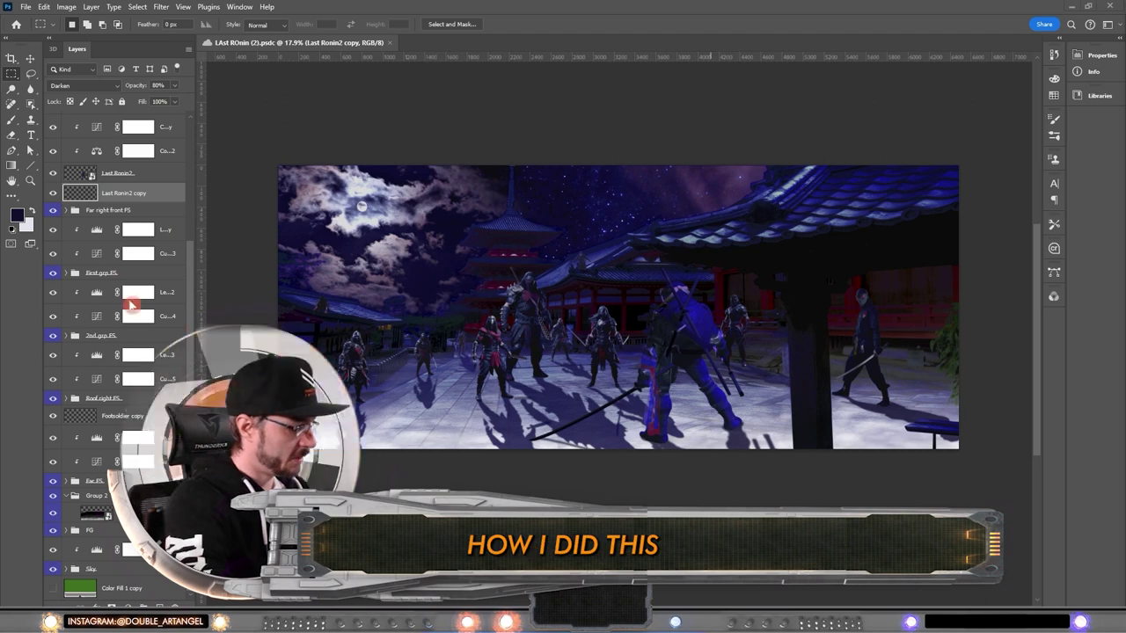
Show the locked light-direction lines of Group 1 to check how light spreads from the moon, and hide them again.
scroll(115, 264, "up", 5)
left_click(52, 138)
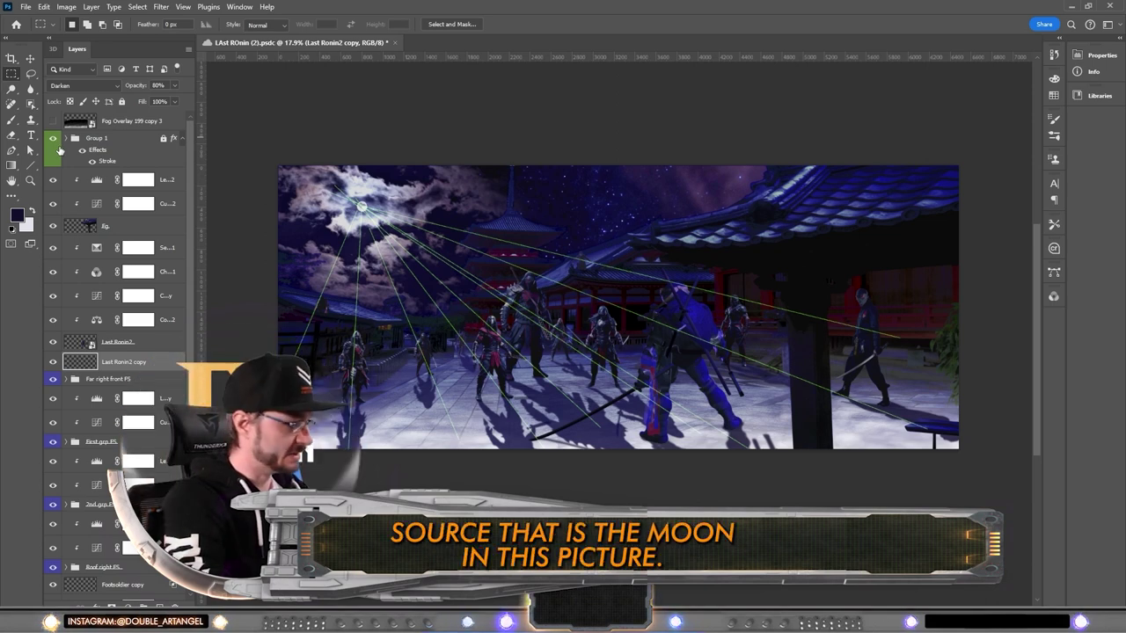
left_click(52, 138)
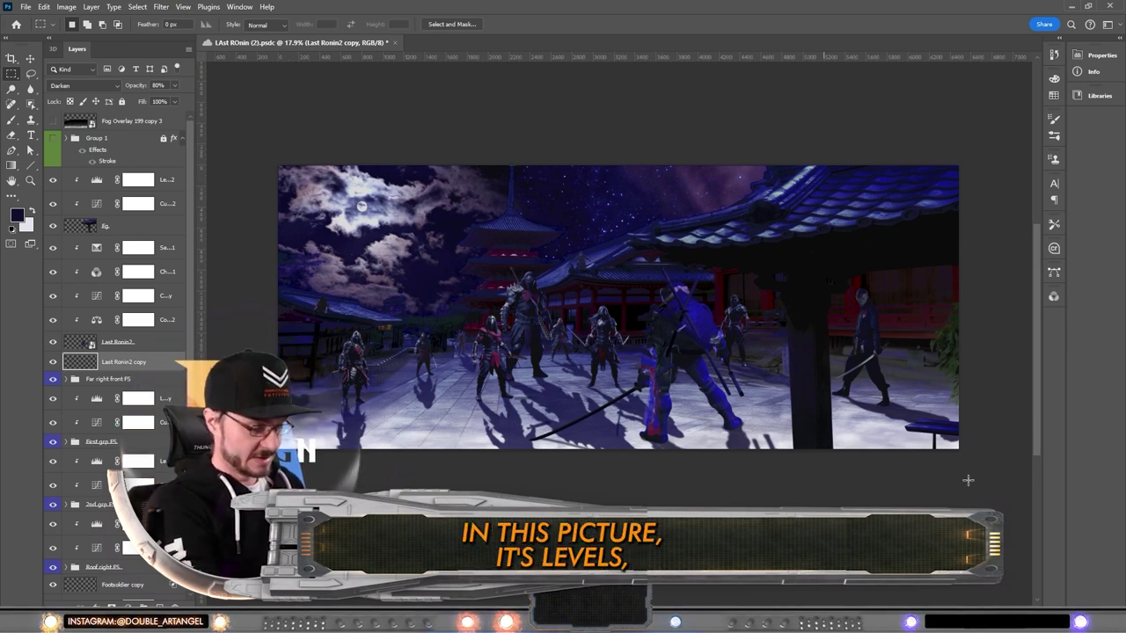
Select the FG group and switch its visibility off and on to check what belongs to the foreground.
scroll(177, 367, "down", 4)
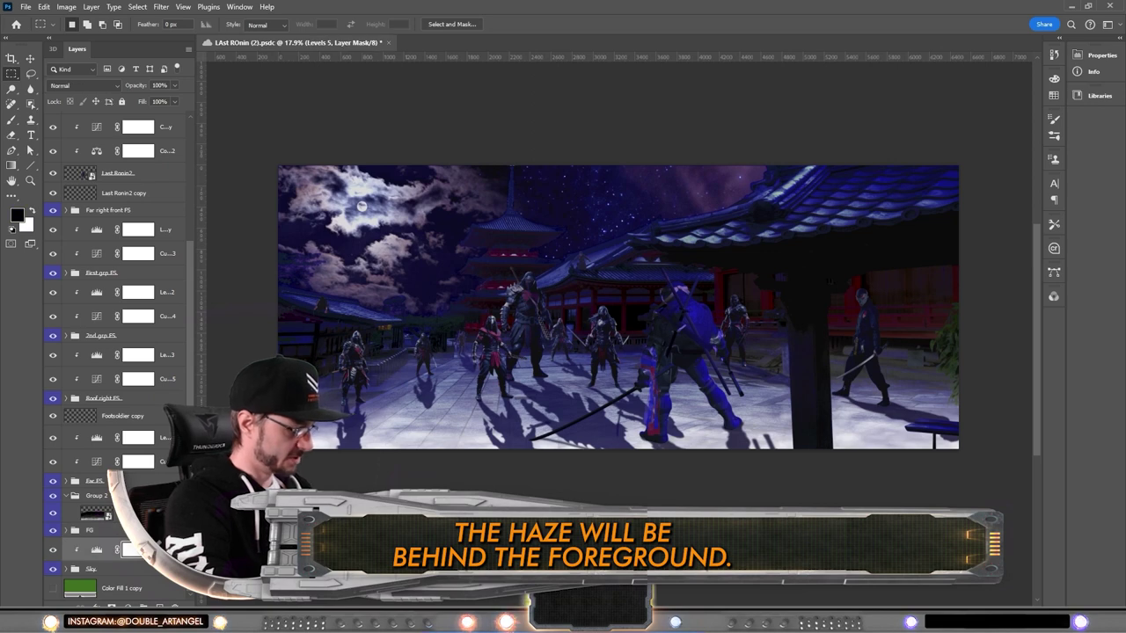
left_click(90, 530)
left_click(53, 530)
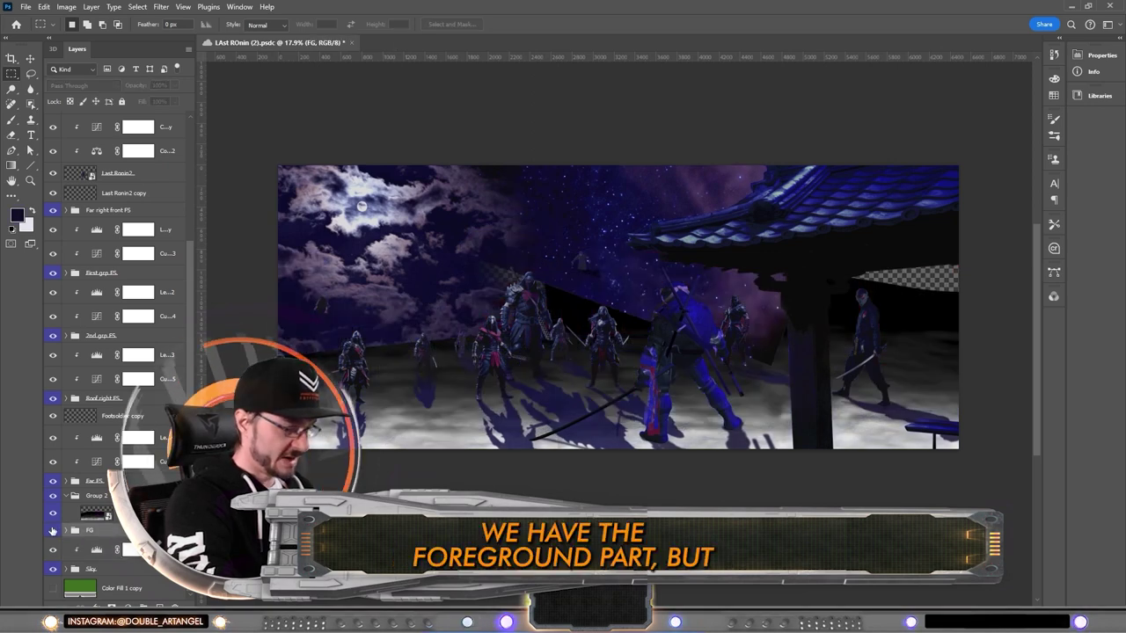
left_click(52, 531)
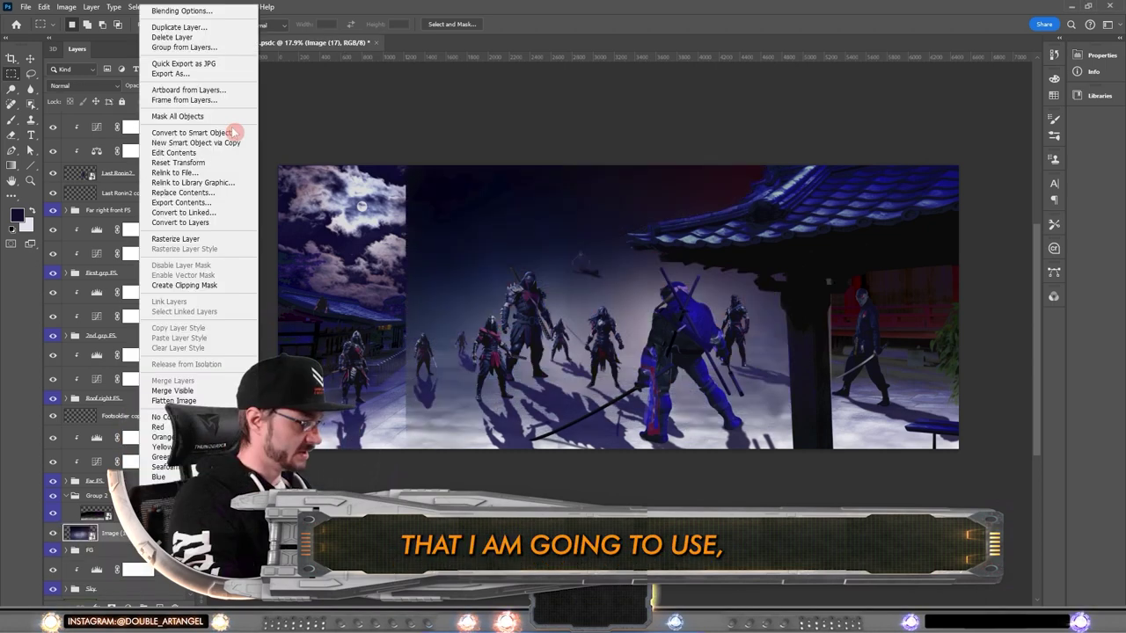
Convert the Image (17) haze layer above the FG group to a Smart Object, view its contents, and return to the composite.
left_click(229, 134)
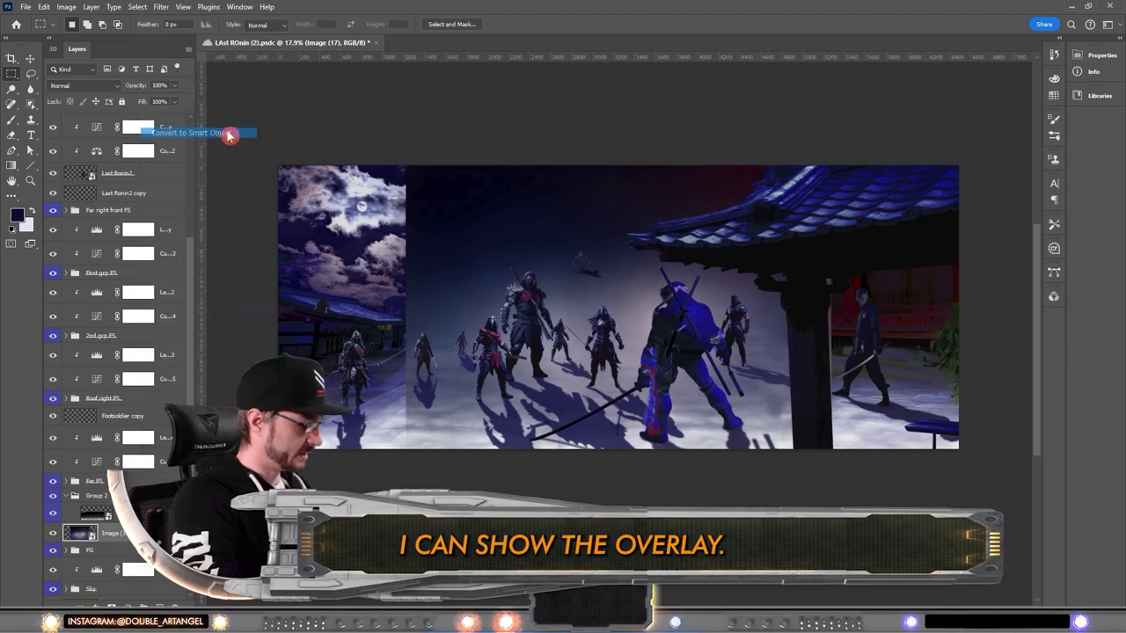
double_click(82, 533)
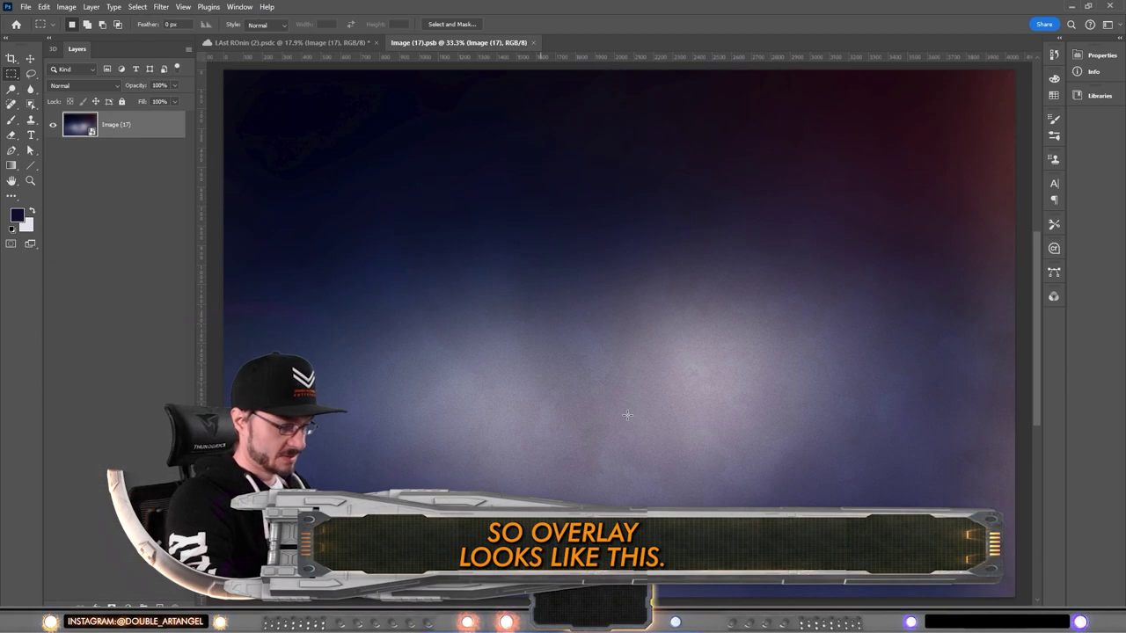
key("ctrl+w")
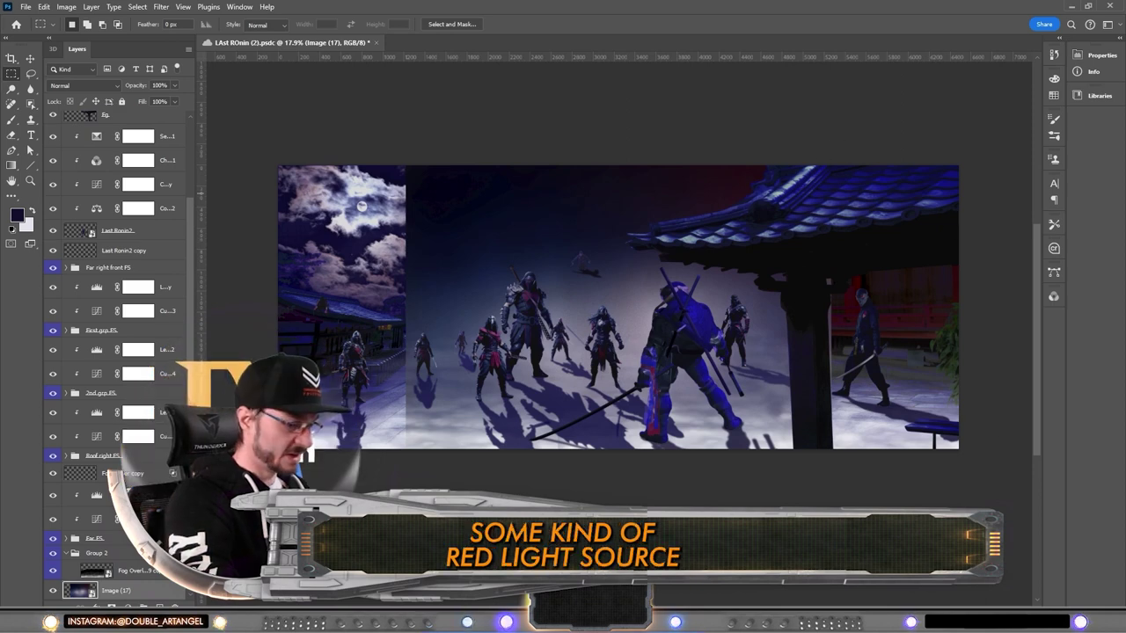
Free-transform the haze layer to about 172% width and 107% height, and move it up over the sky and background buildings.
right_click(477, 272)
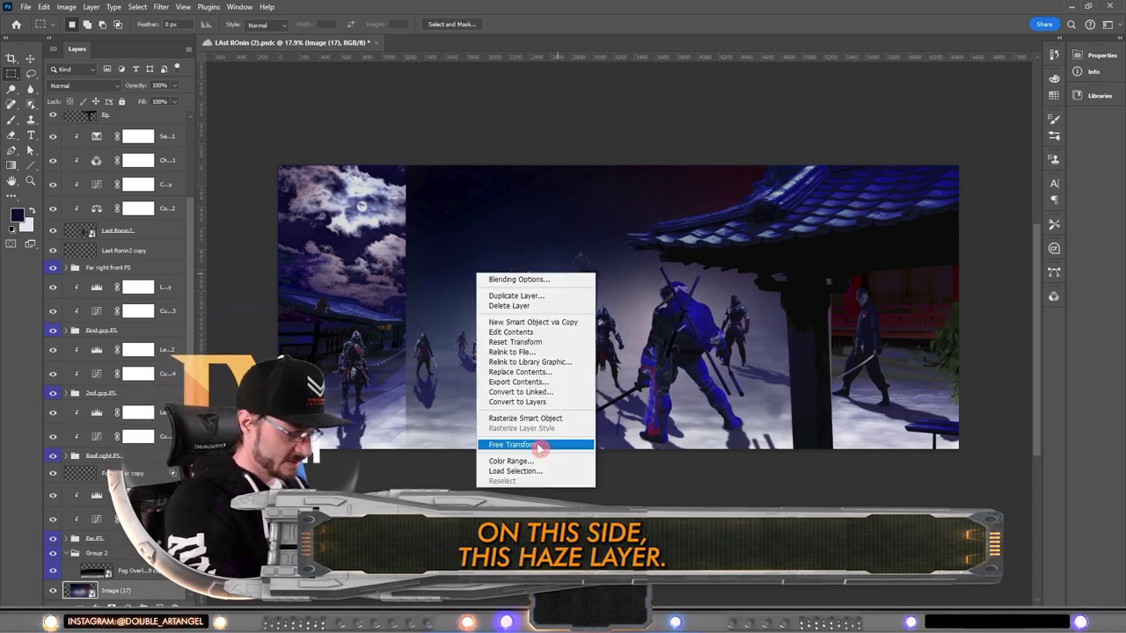
left_click(528, 447)
scroll(663, 397, "down", 2)
left_click_drag(792, 332, 883, 327)
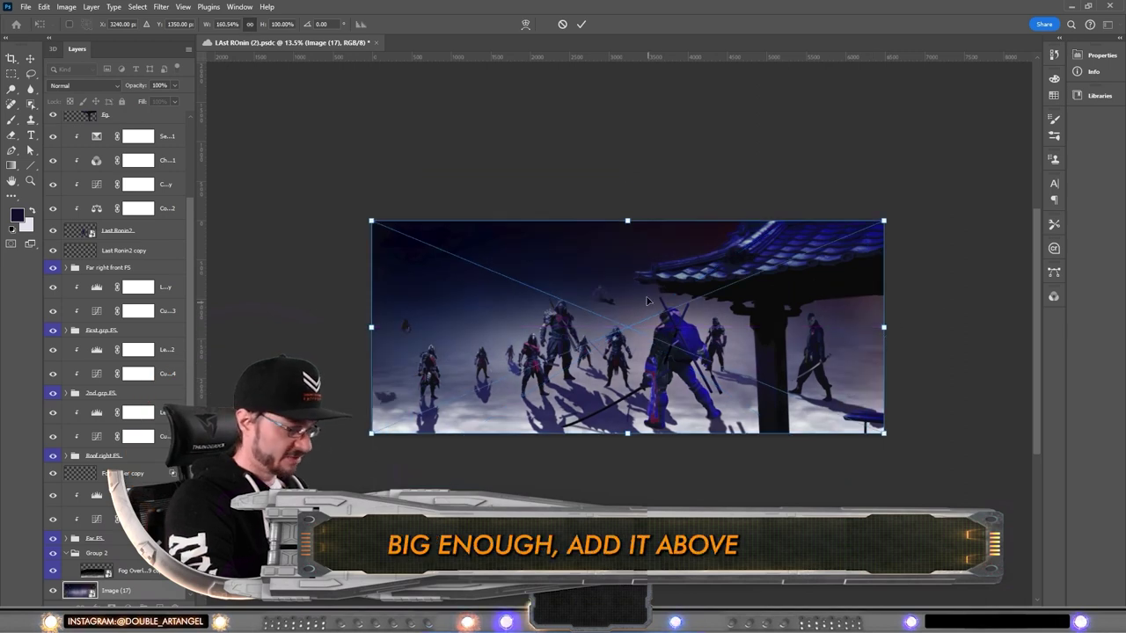
left_click_drag(647, 302, 354, 276)
left_click_drag(607, 302, 605, 290)
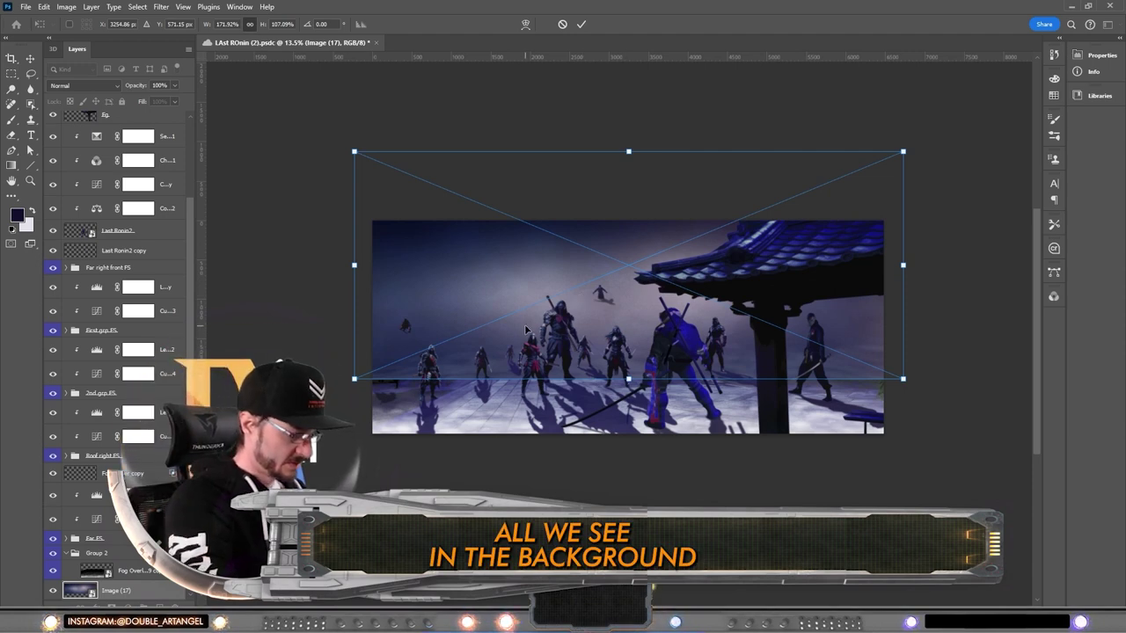
mouse_move(528, 286)
left_mouse_down()
mouse_move(531, 261)
mouse_move(535, 286)
left_mouse_up()
Set the haze layer's blend mode to Screen and apply its transform.
left_click(114, 85)
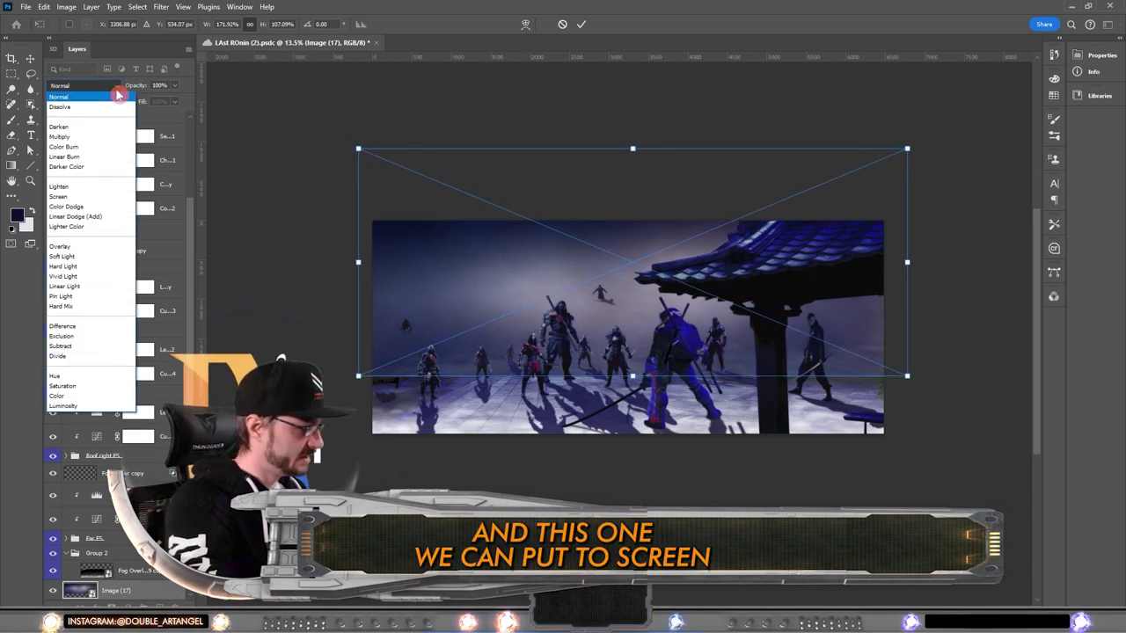
left_click(105, 203)
key("Return")
In the haze layer's Blend If settings, split the Underlying Layer black slider to 5 / 25.
right_click(157, 590)
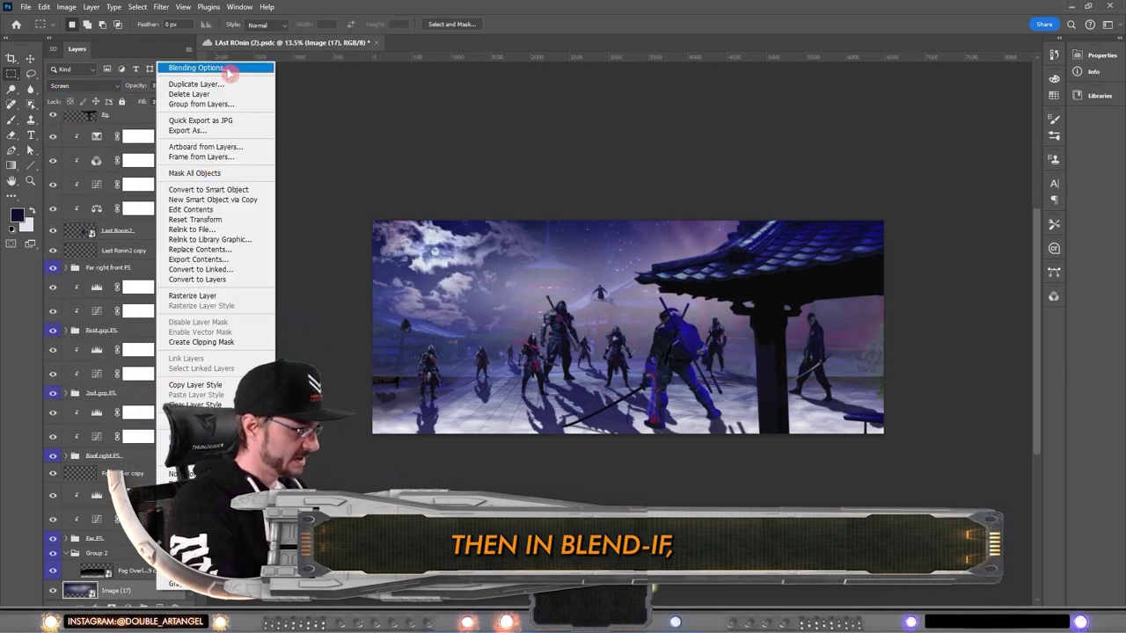
left_click(227, 75)
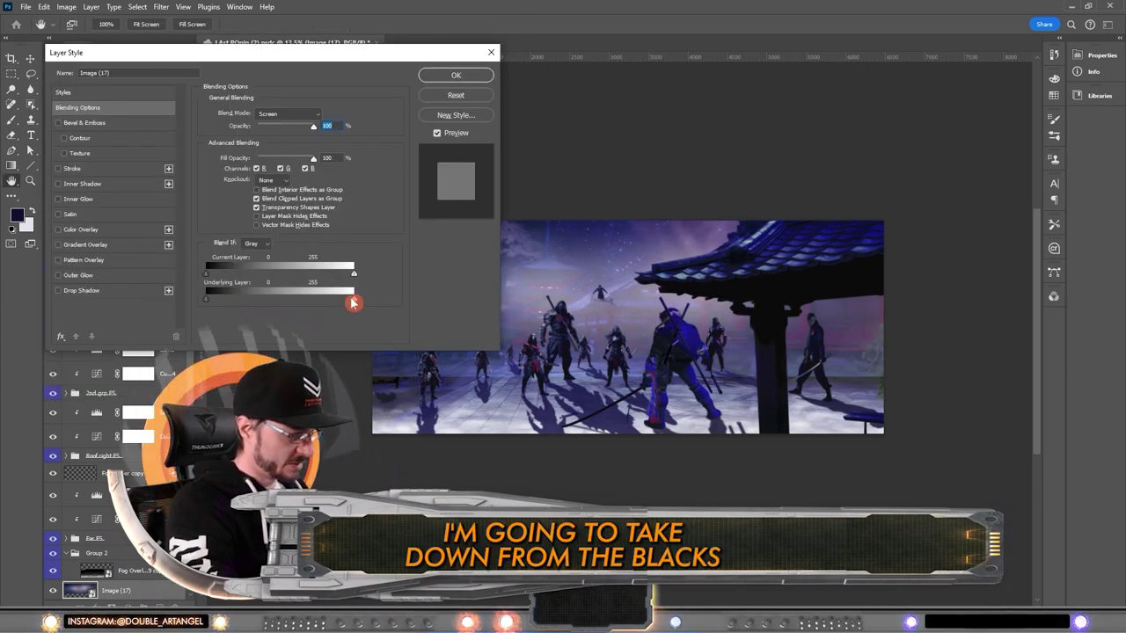
left_click_drag(219, 300, 214, 302)
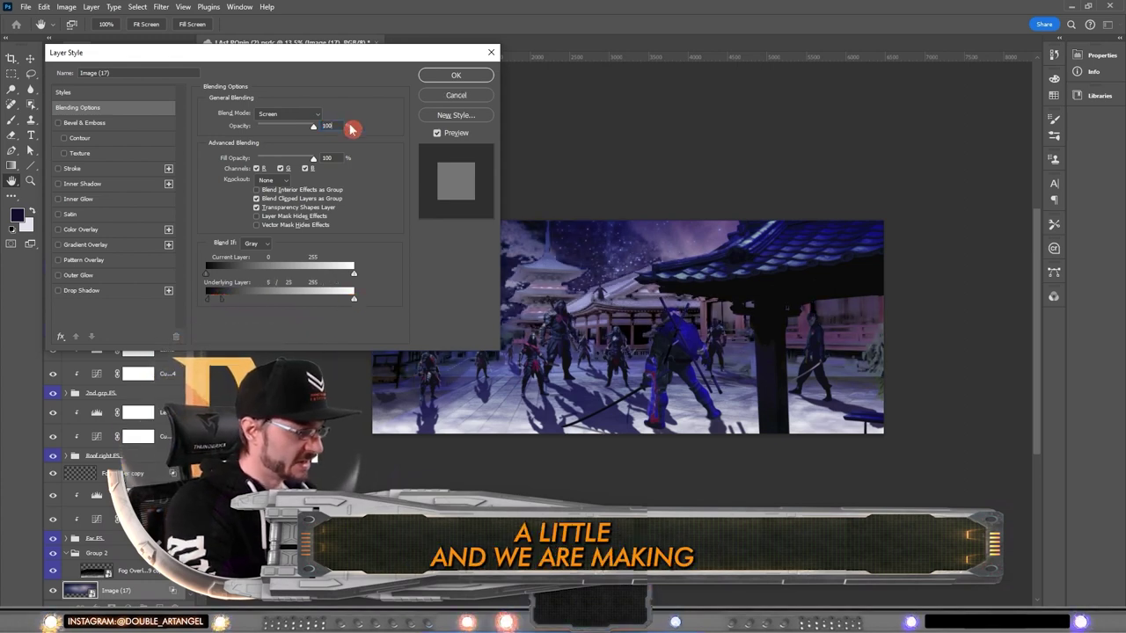
Lower the haze layer's opacity to 50% and apply the blending options.
key("shift+Down")
key("shift+Down")
key("shift+Down")
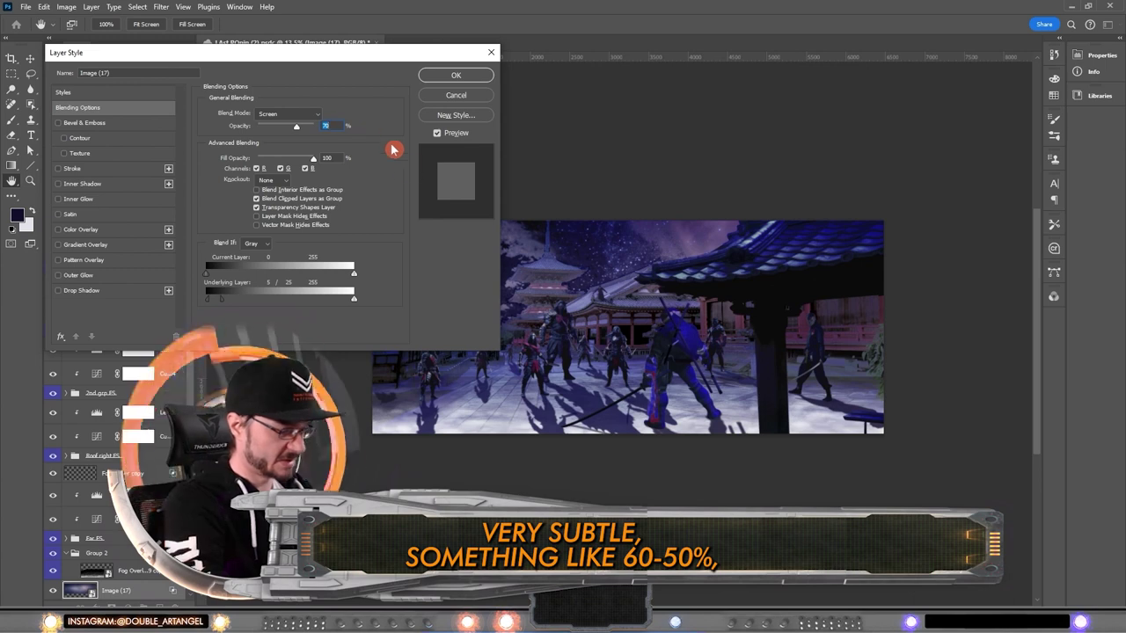
key("shift+Down")
key("shift+Down")
key("Return")
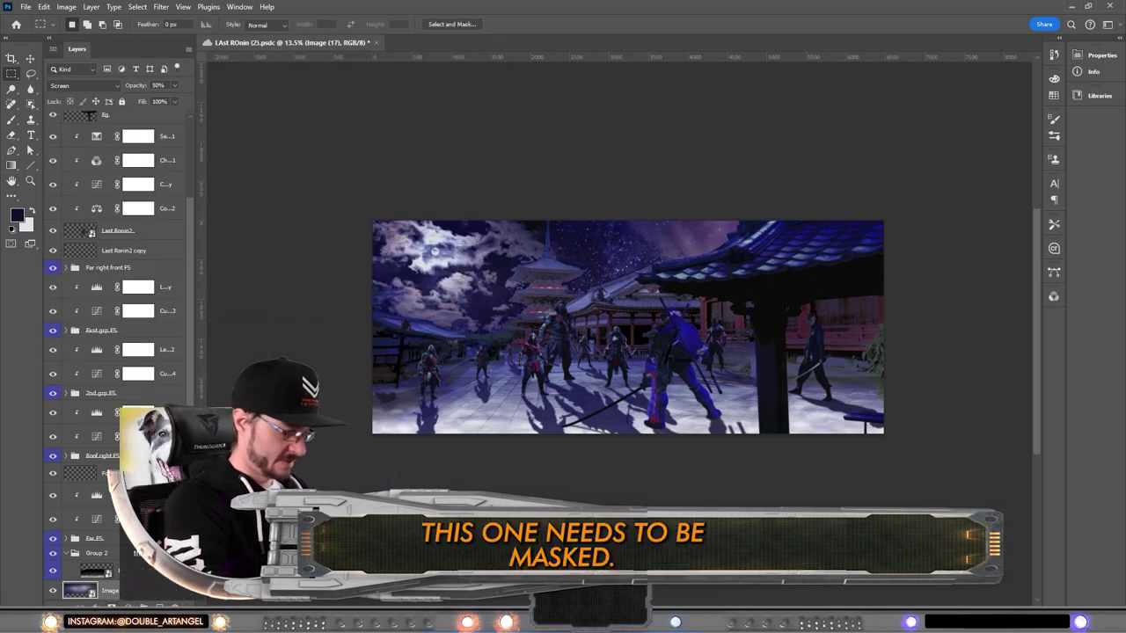
Add a layer mask to the haze layer and invert it to black.
key("m")
left_click(126, 606)
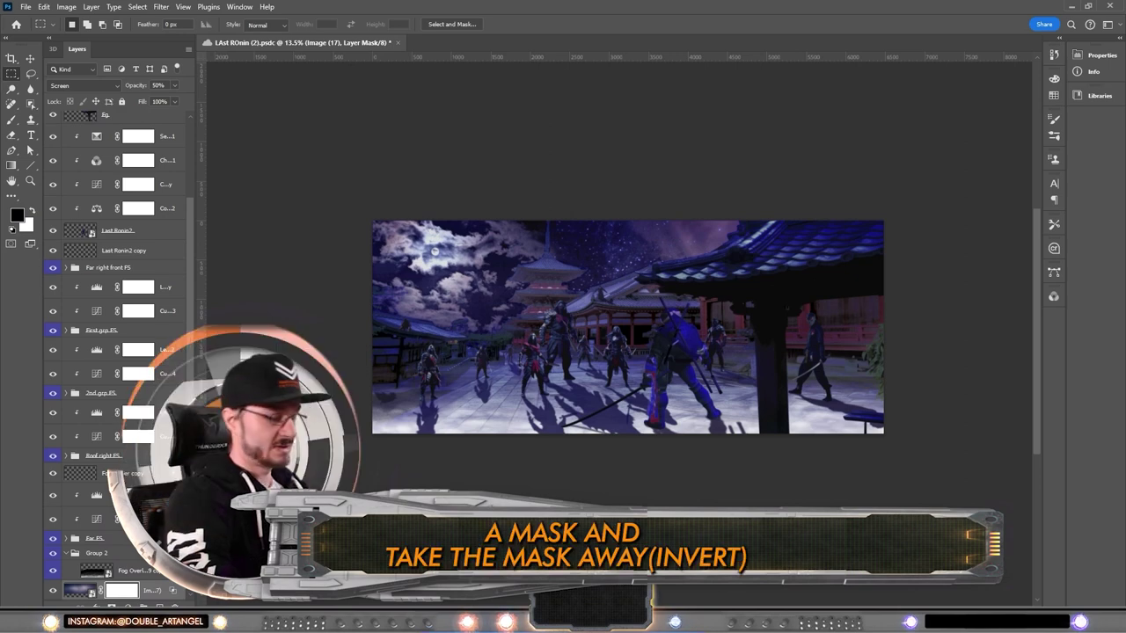
key("ctrl+i")
Draw a linear gradient on the haze mask between the courtyard ground and the pagoda's top, compare the result, and collapse Group 2.
scroll(628, 316, "down", 1)
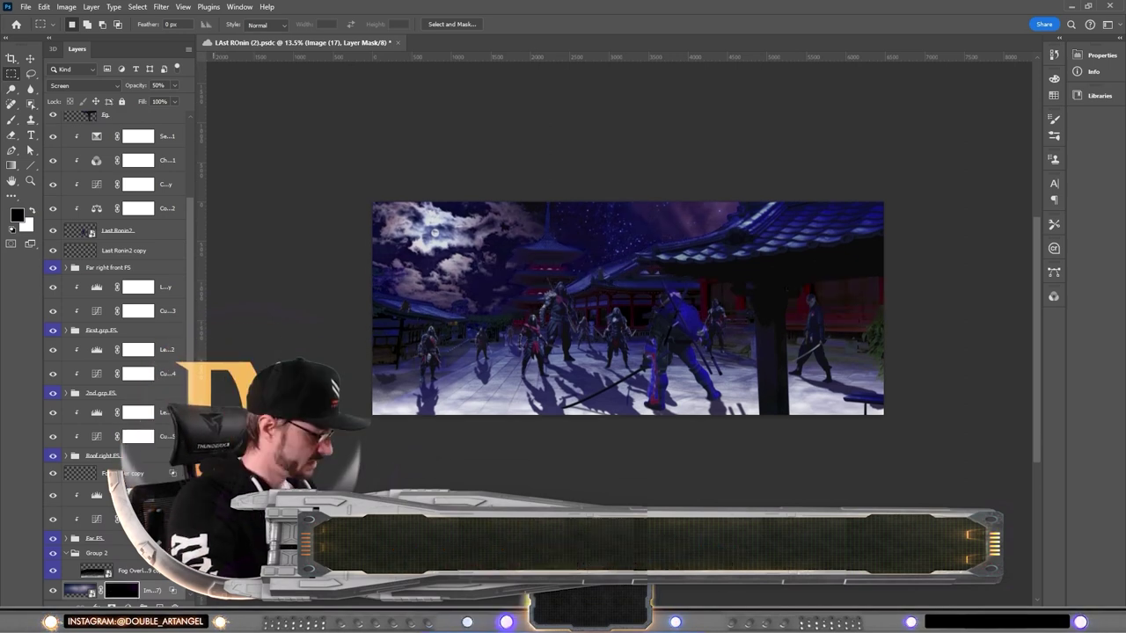
left_click(23, 168)
left_click(16, 168)
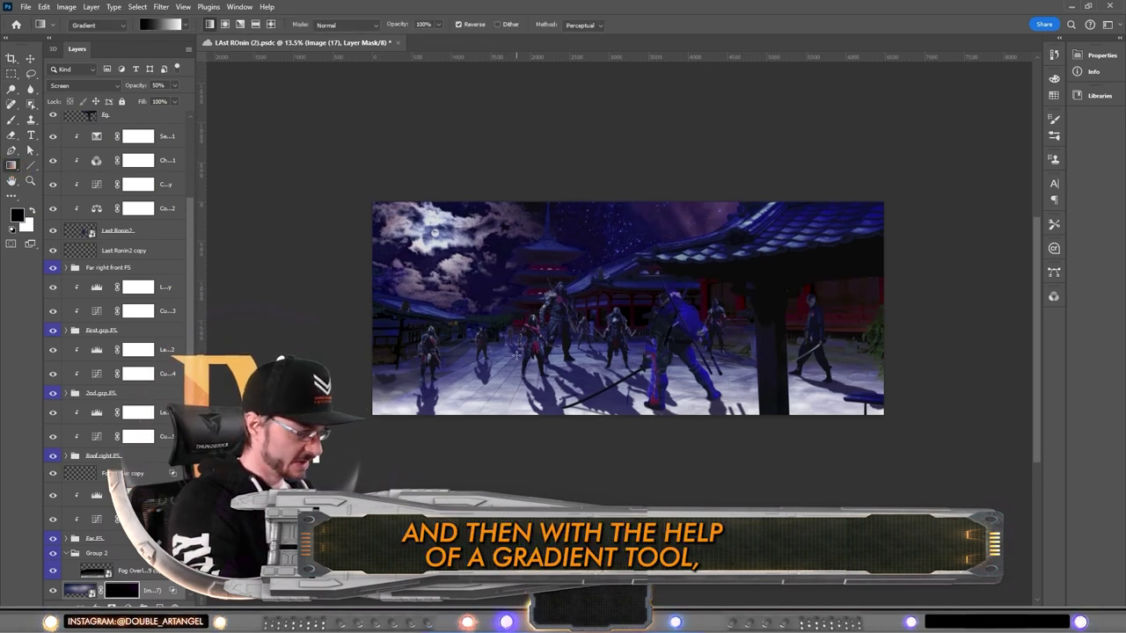
left_click_drag(569, 374, 535, 238)
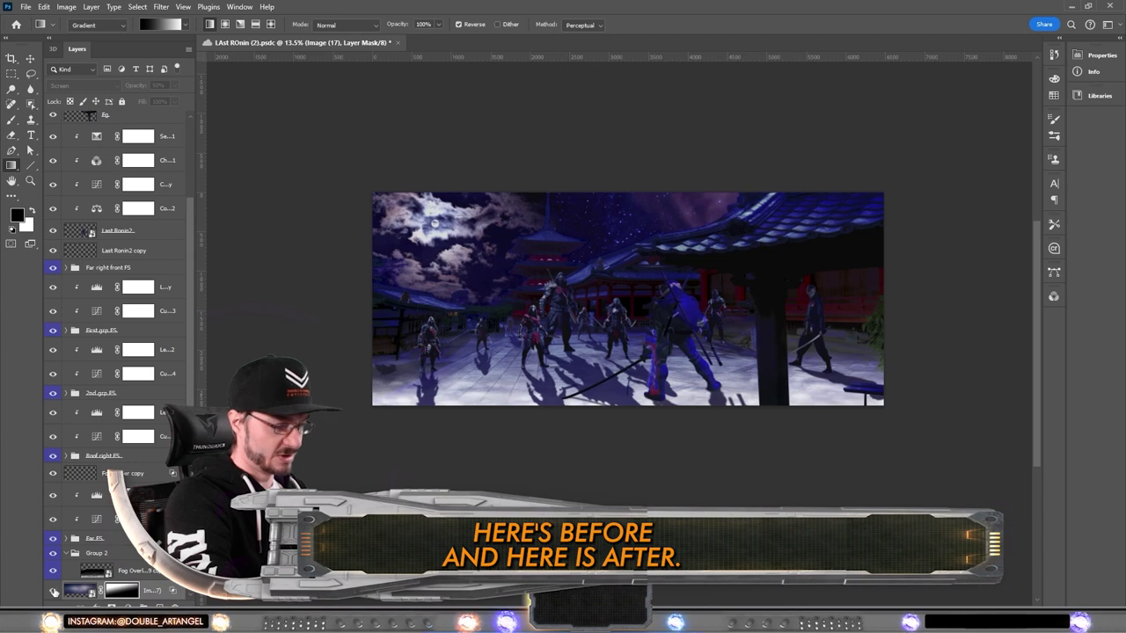
left_click(53, 590)
left_click(66, 553)
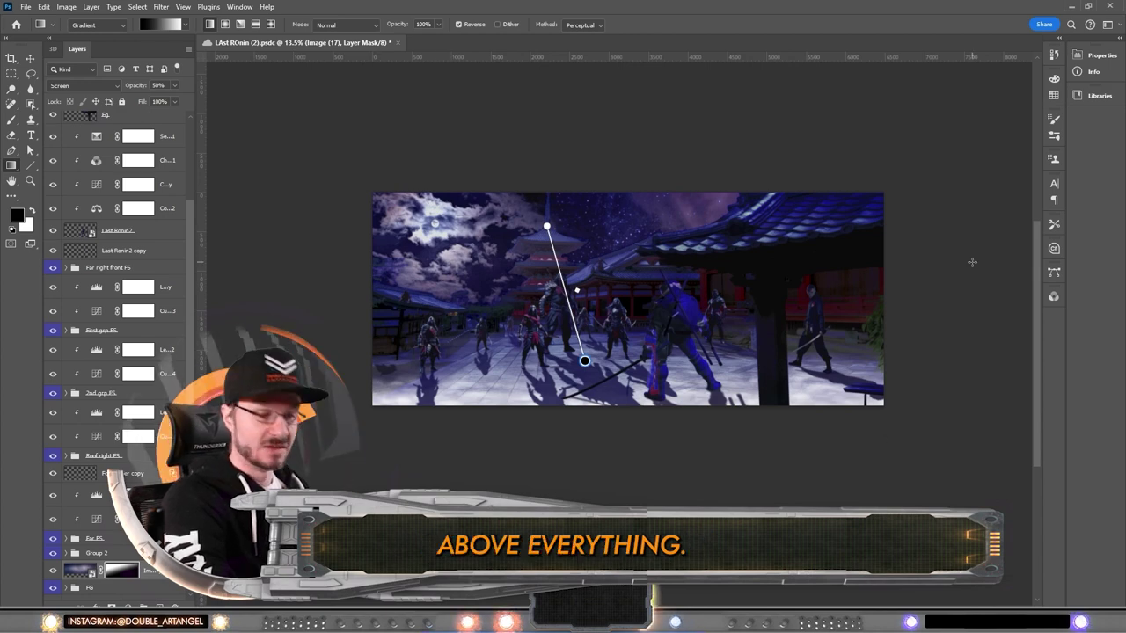
scroll(651, 291, "up", 2)
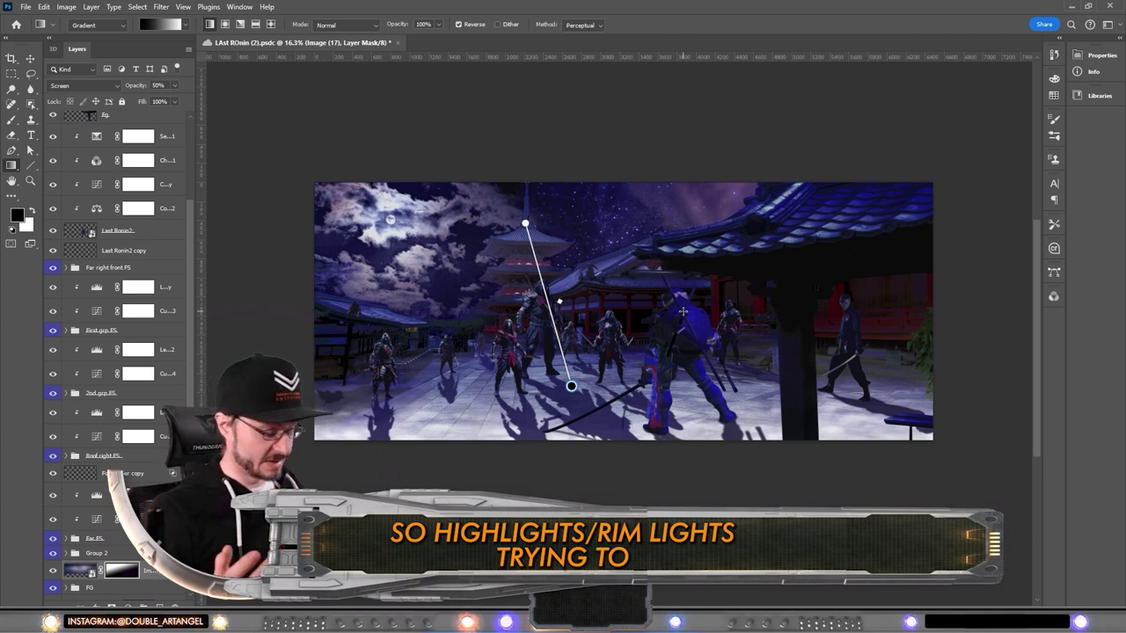
scroll(682, 311, "up", 1)
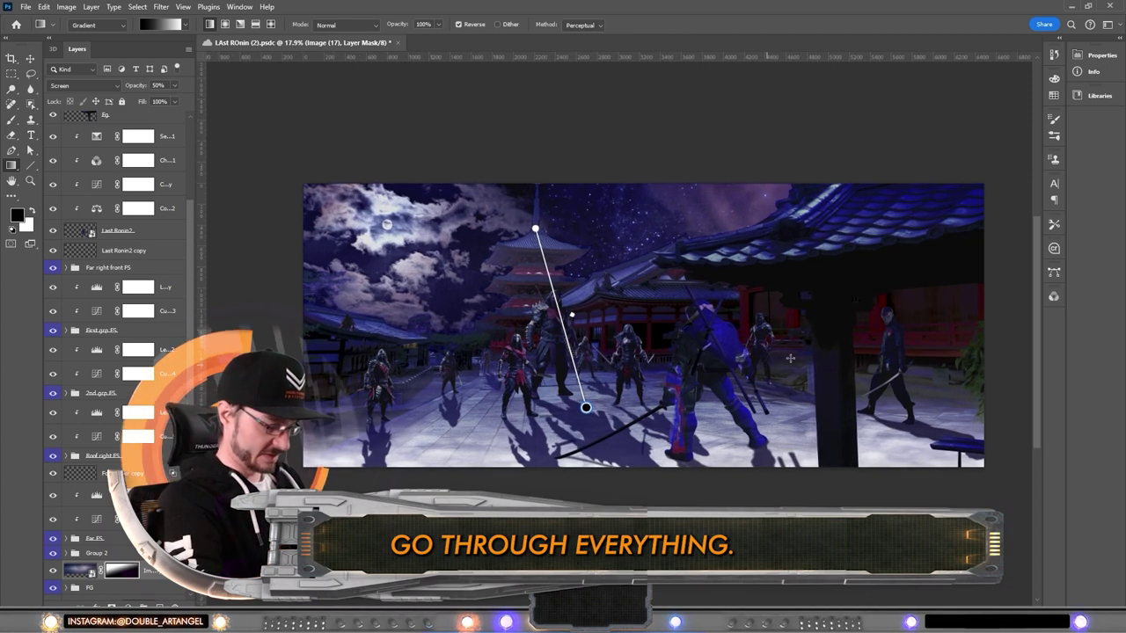
scroll(700, 261, "up", 1)
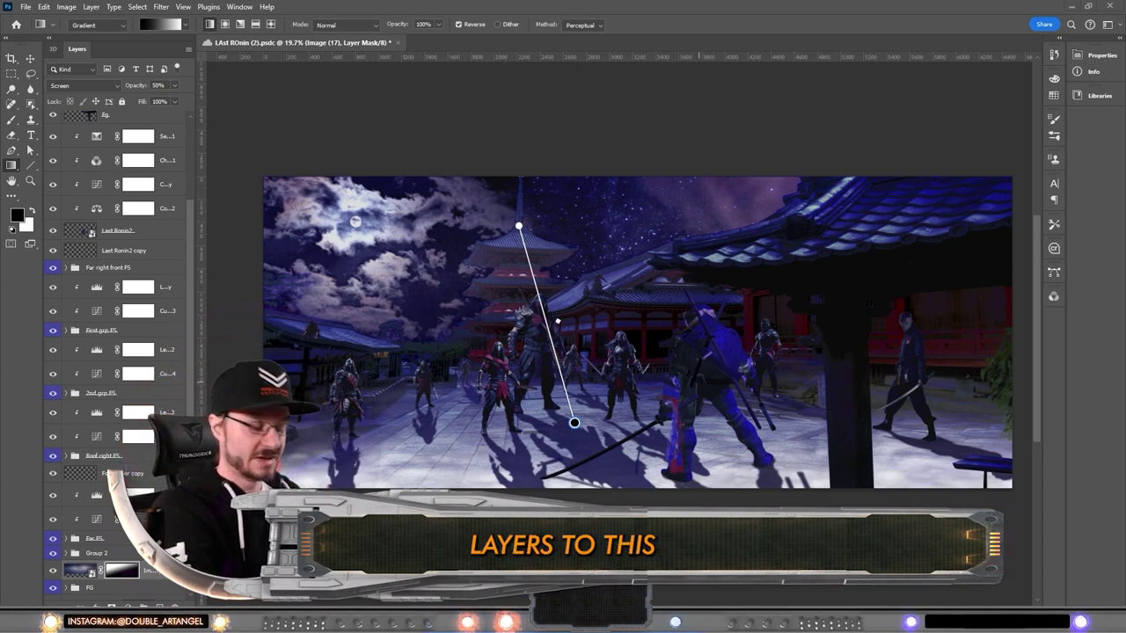
left_click_drag(790, 378, 781, 389)
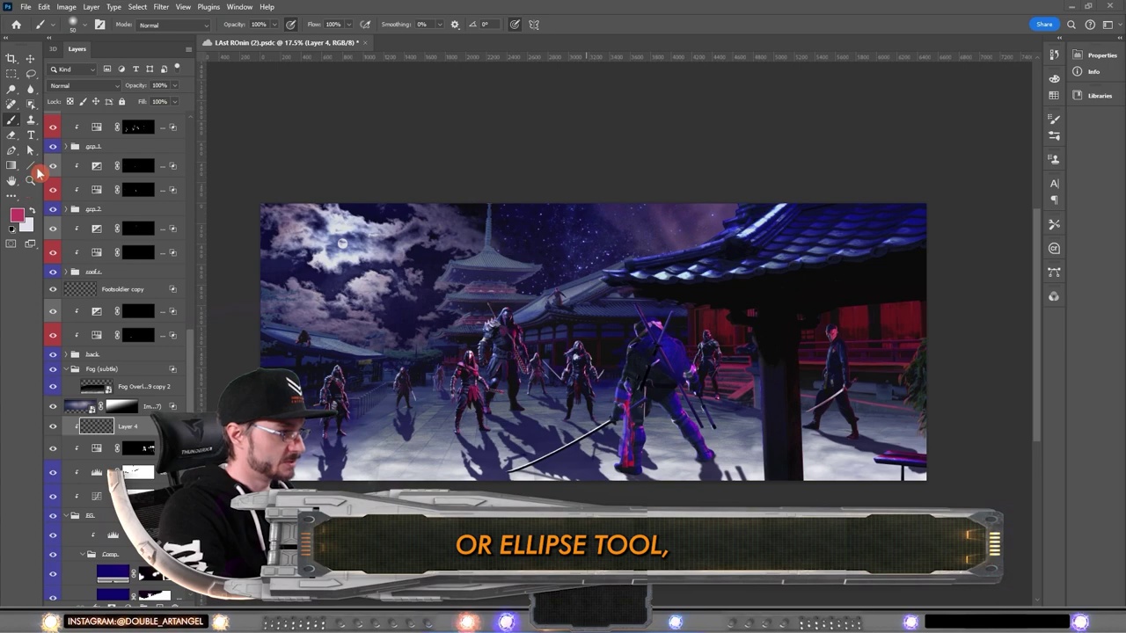
Draw an ellipse of about 4489 × 947 px, filled with red sampled from the lit building, above the fog overlay in the Fog (subtle) group.
left_click(31, 165)
left_click(129, 25)
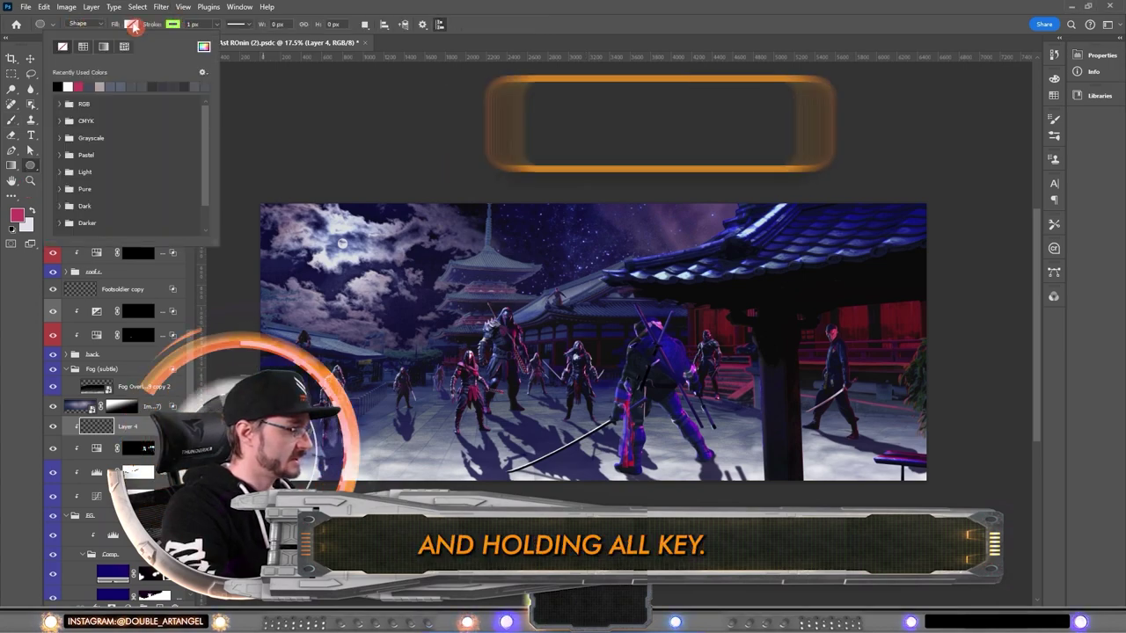
left_click(203, 47)
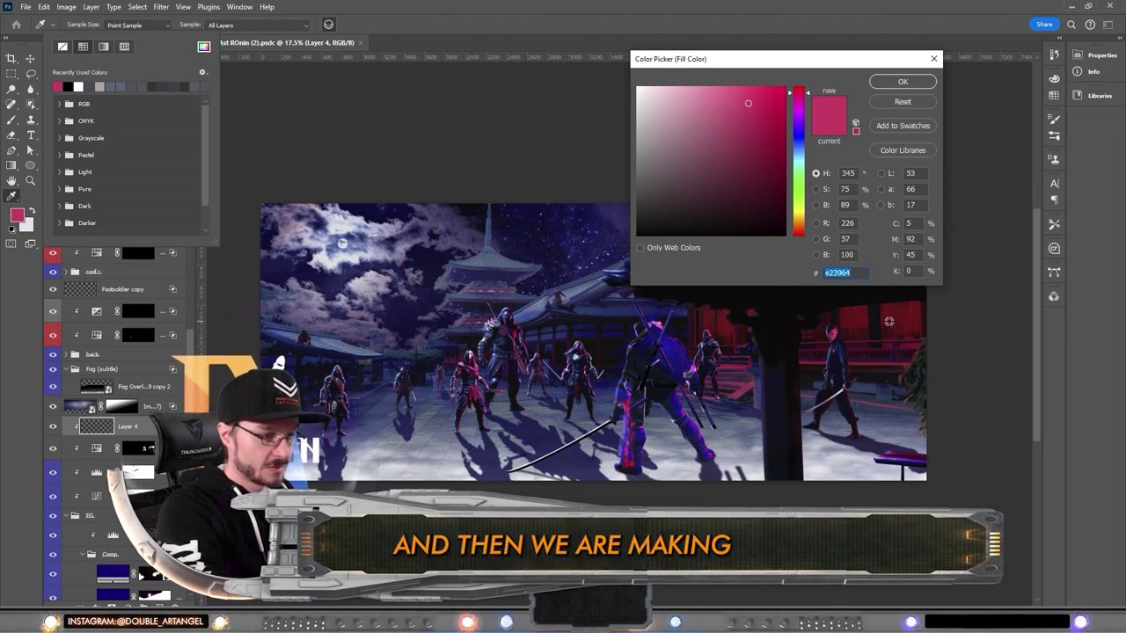
left_click_drag(888, 321, 907, 319)
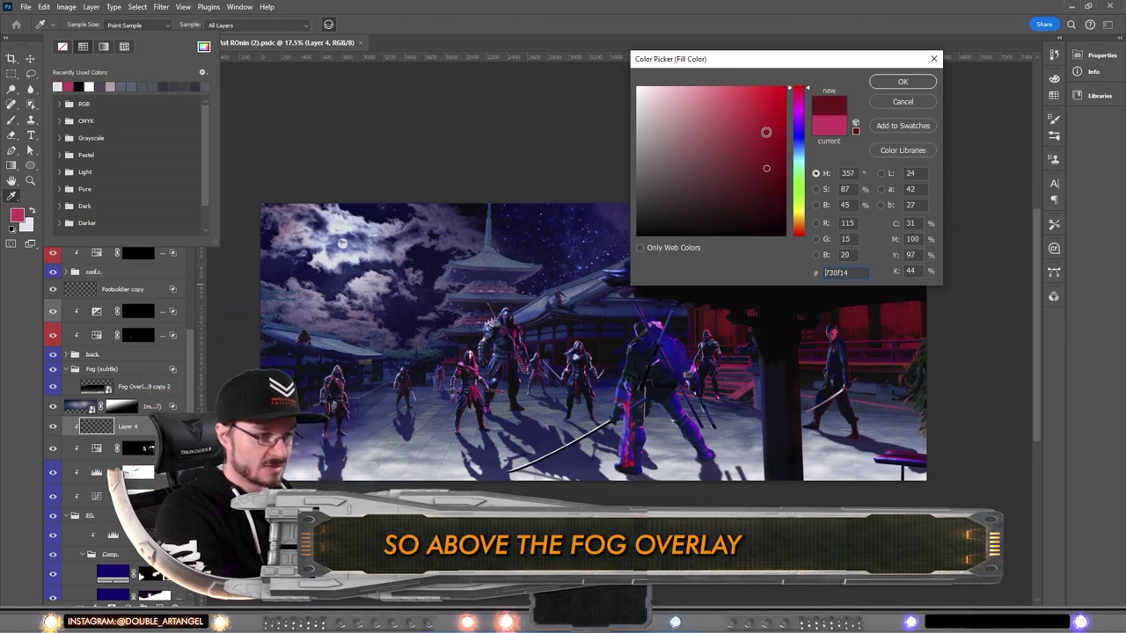
left_click_drag(145, 426, 141, 383)
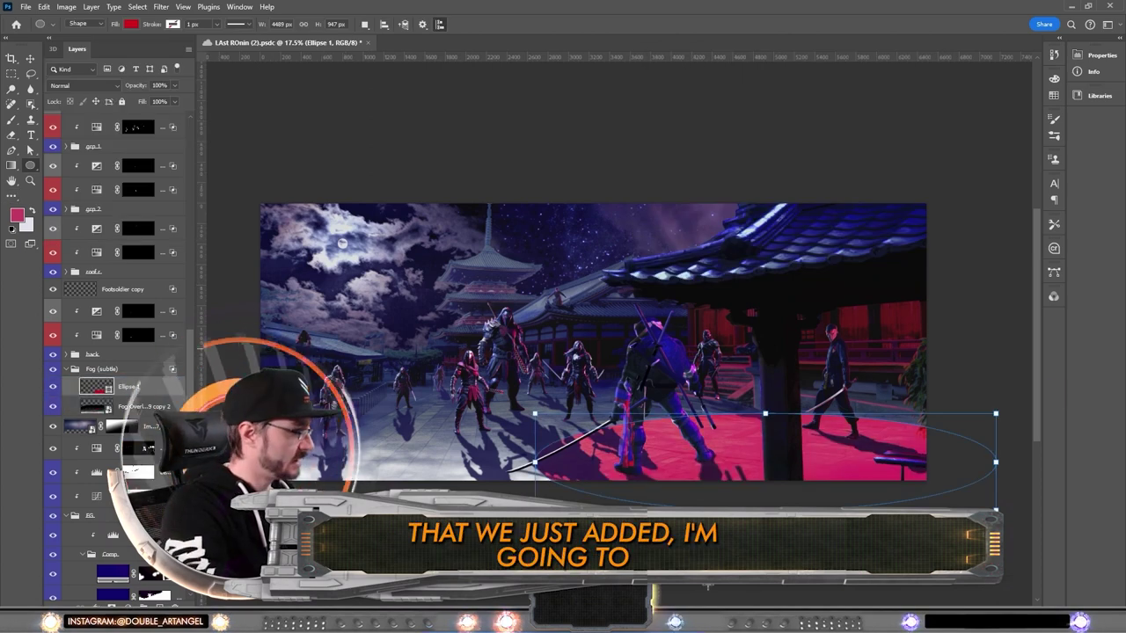
Move the red ellipse up and left onto the courtyard around the characters and scale it to about 106%.
left_click(30, 59)
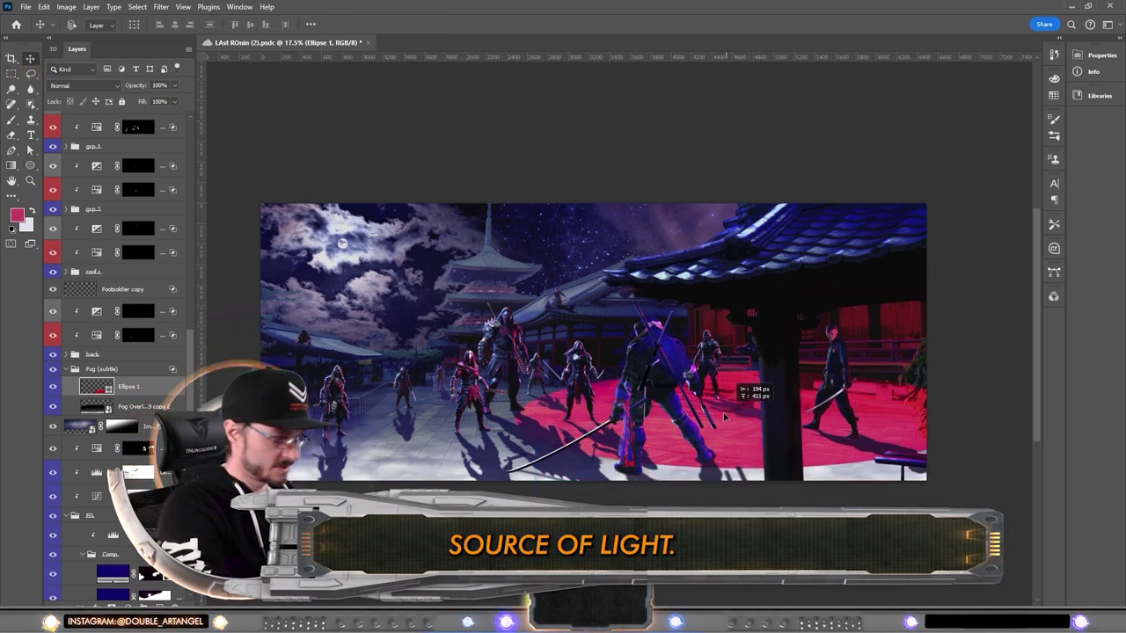
key("ctrl+t")
left_click_drag(934, 435, 965, 434)
left_click_drag(703, 434, 710, 433)
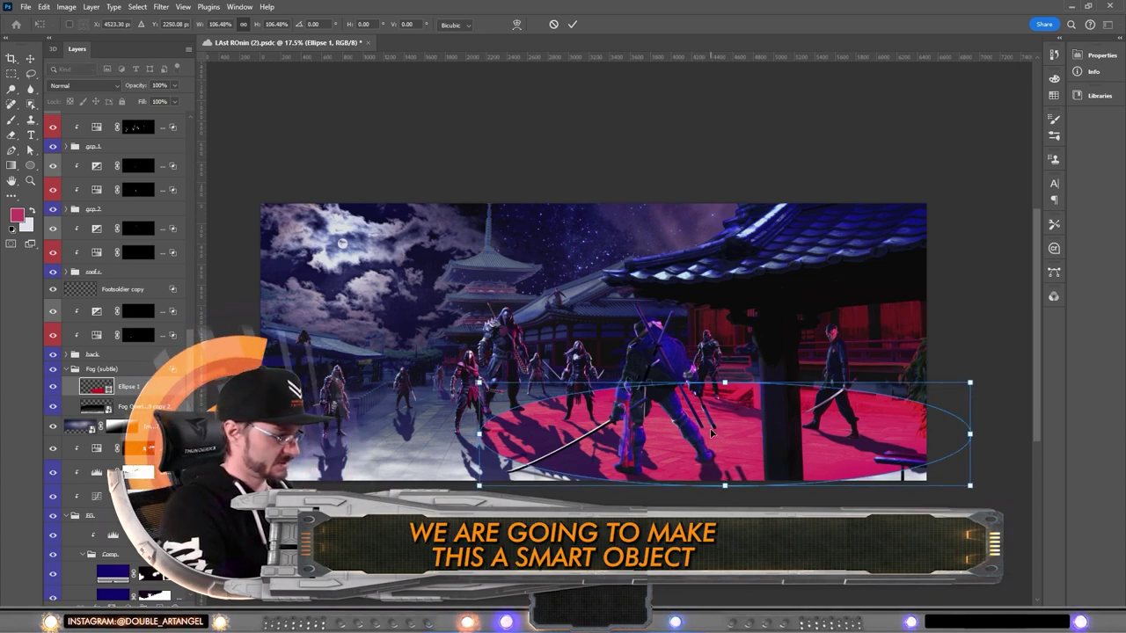
Convert the red ellipse to a Smart Object and warp it across the courtyard ground, extending its far edges around the characters.
right_click(165, 391)
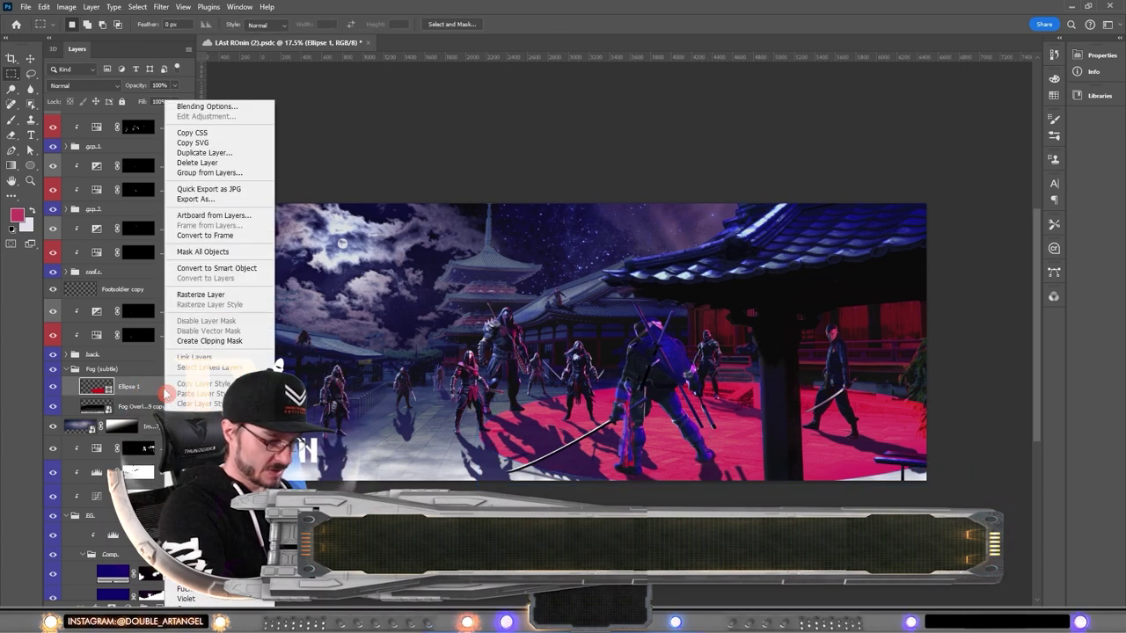
left_click(223, 269)
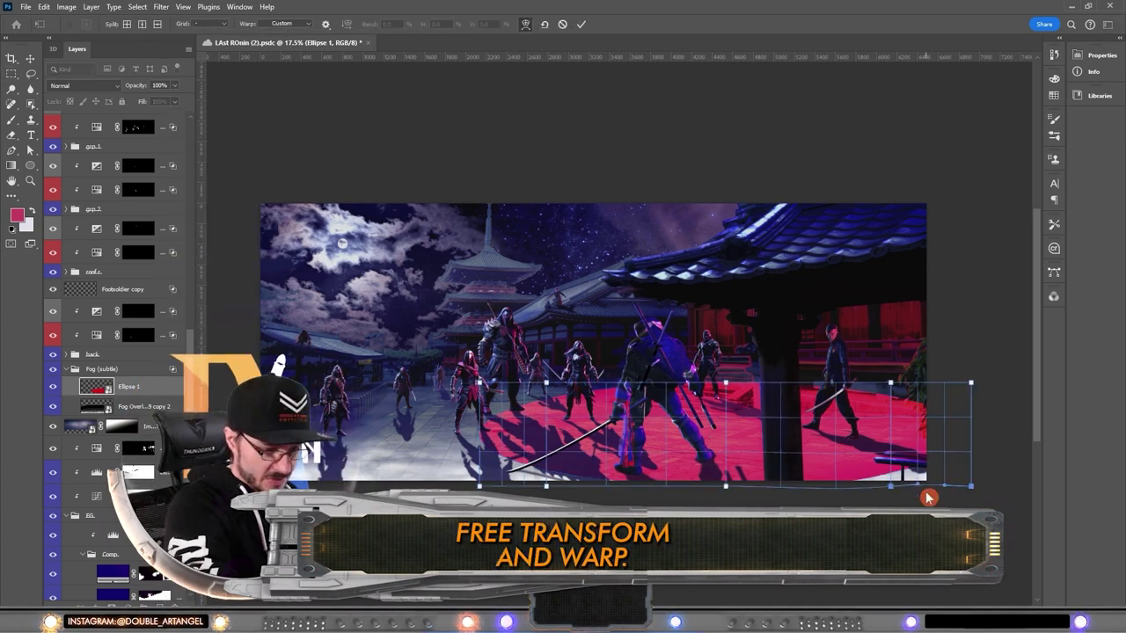
mouse_move(927, 497)
left_mouse_down()
mouse_move(930, 488)
mouse_move(901, 503)
mouse_move(918, 505)
left_mouse_up()
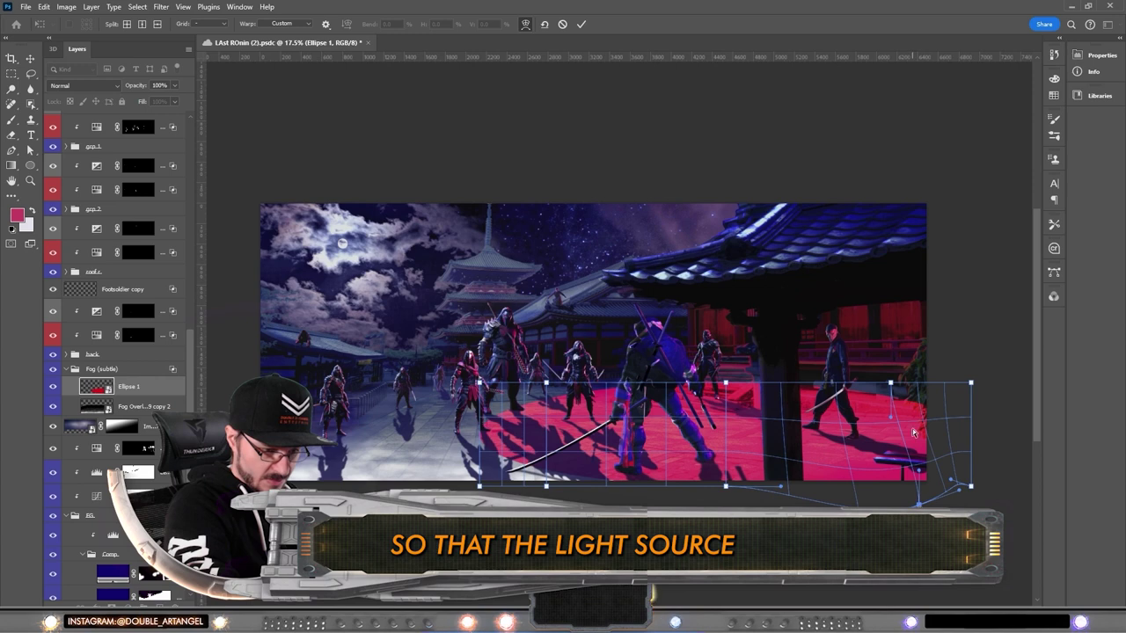
mouse_move(881, 393)
left_mouse_down()
mouse_move(867, 413)
mouse_move(879, 392)
left_mouse_up()
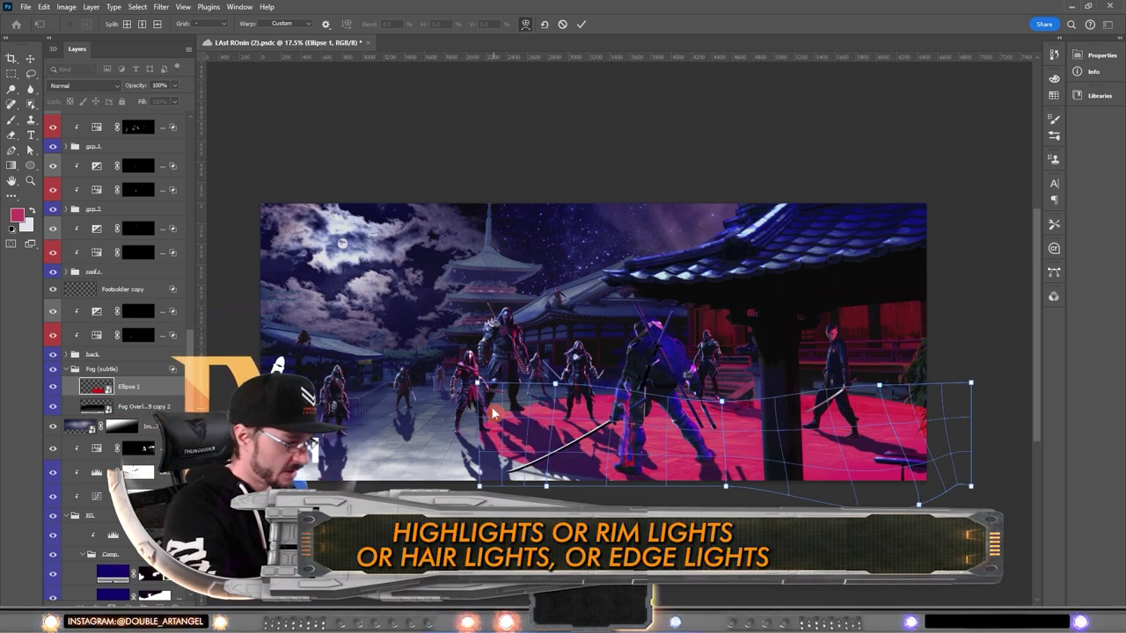
left_click_drag(490, 406, 484, 406)
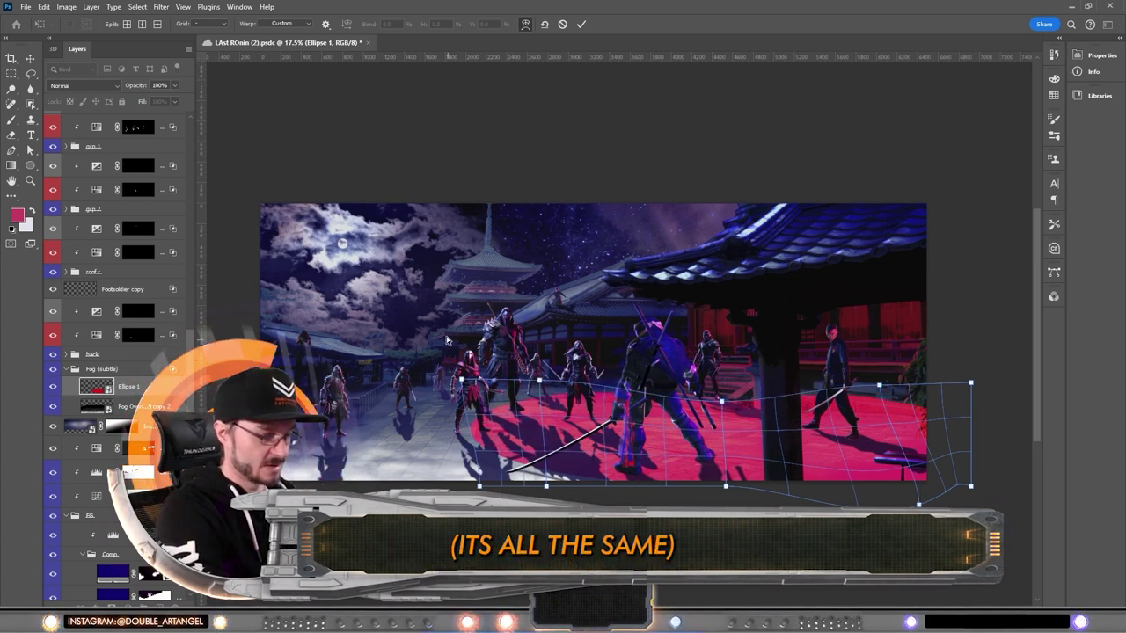
scroll(446, 361, "up", 2)
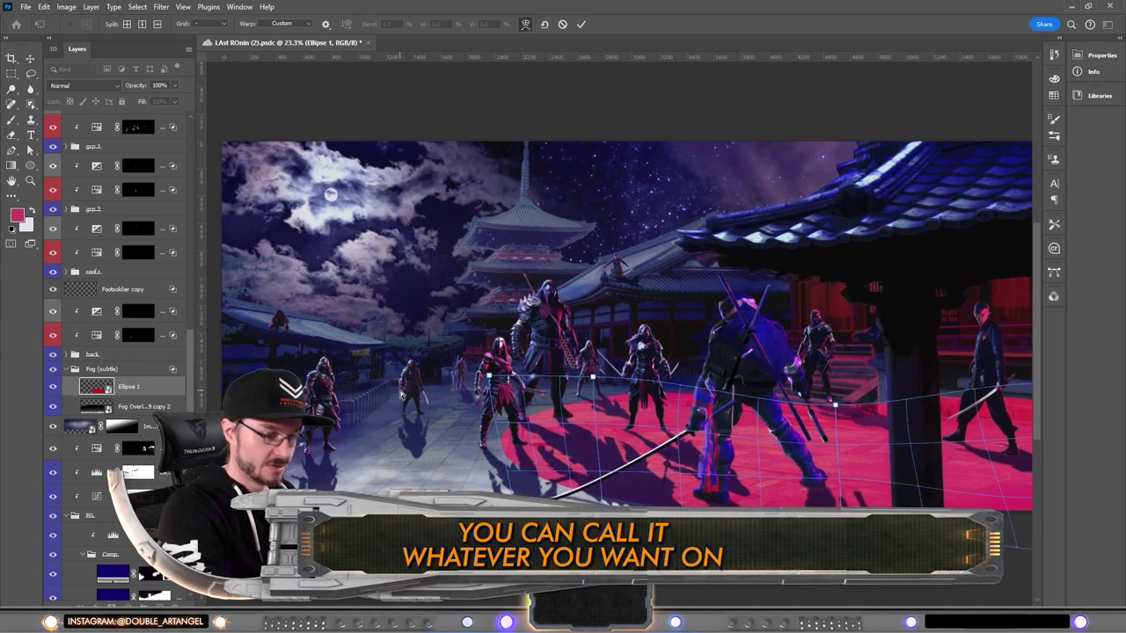
scroll(497, 348, "down", 1)
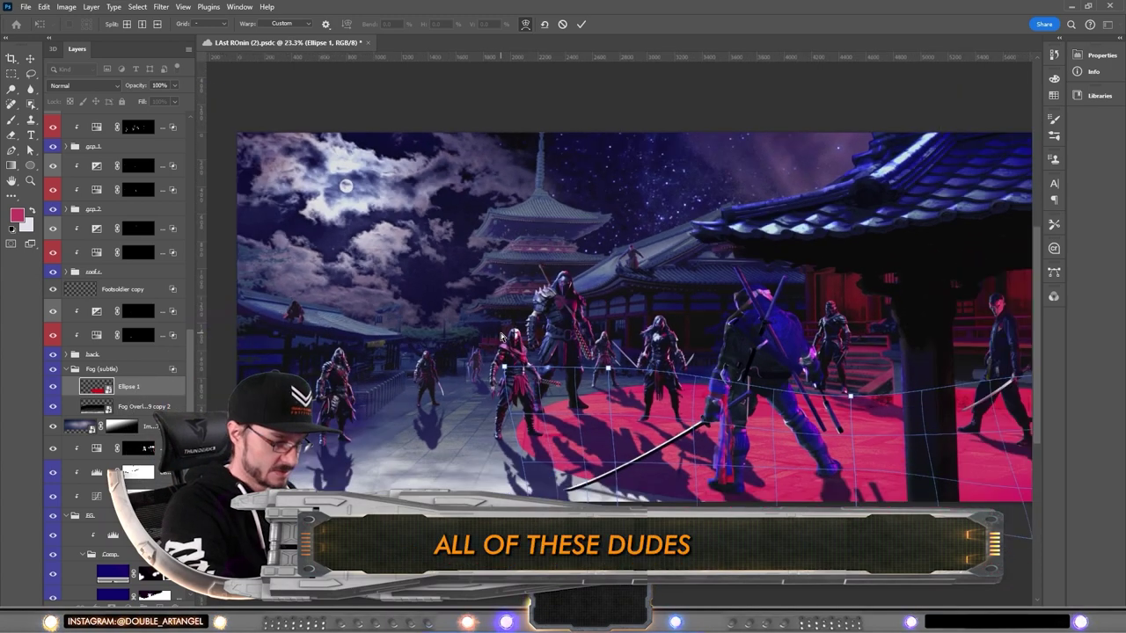
scroll(514, 384, "up", 1)
scroll(515, 388, "right", 1)
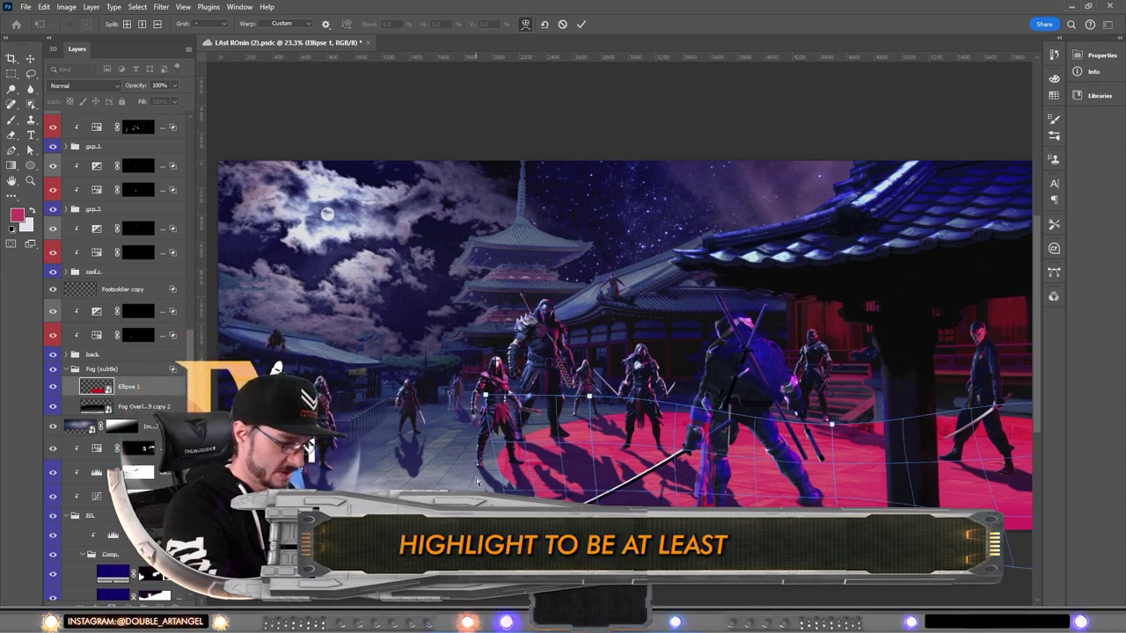
left_click_drag(498, 415, 434, 398)
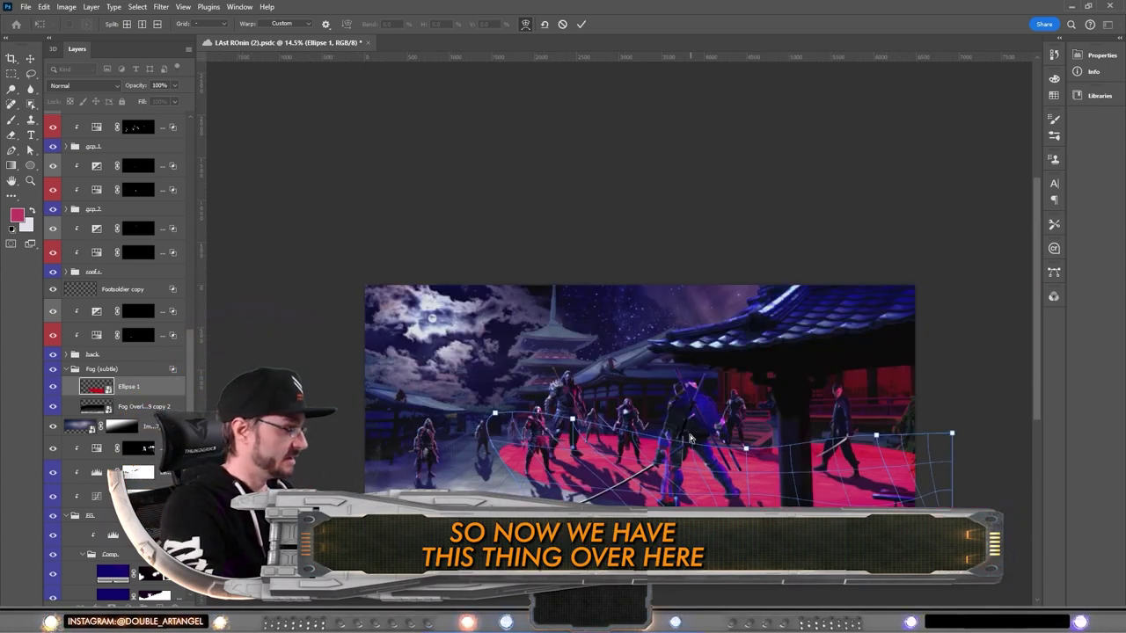
left_click(581, 23)
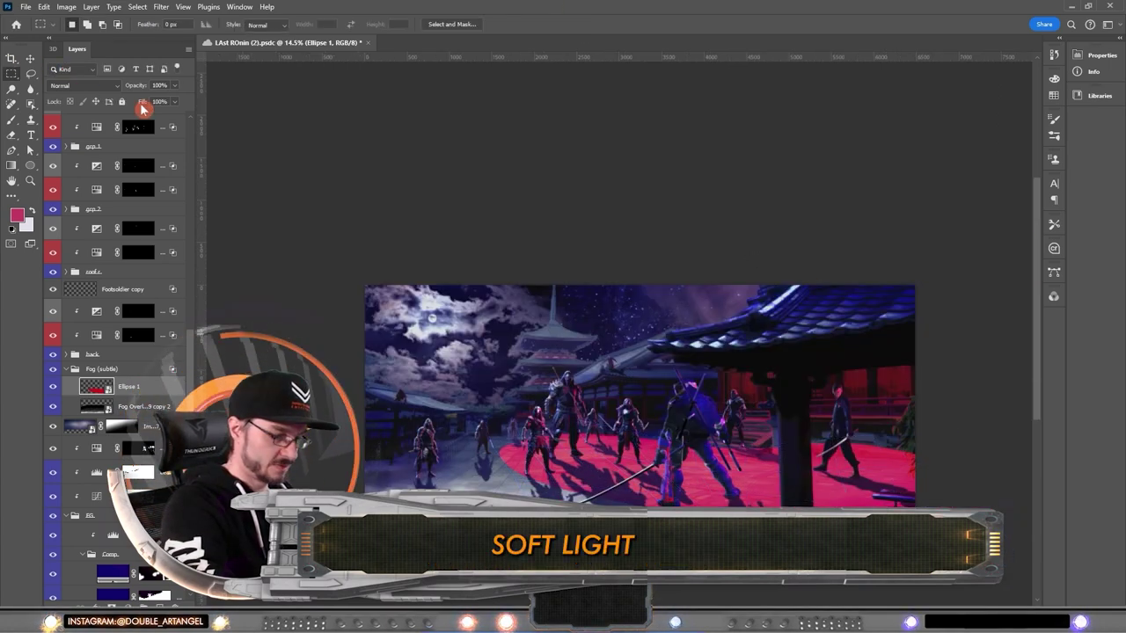
Set the red ellipse's blend mode to Soft Light and apply a Gaussian Blur with a radius of about 112.9 pixels.
left_click(113, 87)
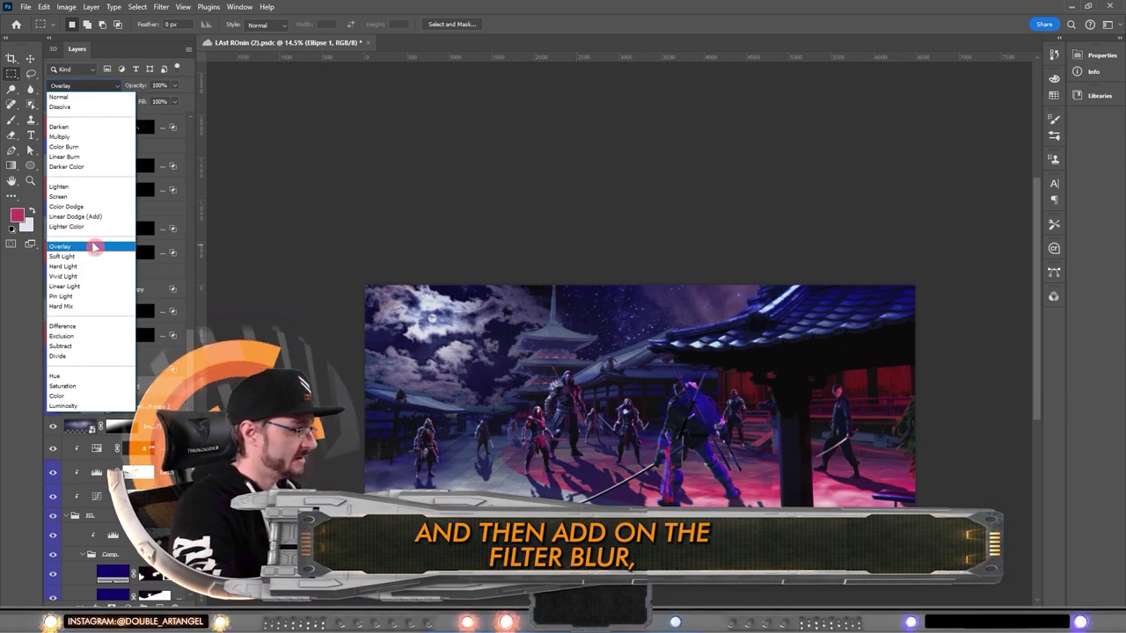
left_click(90, 256)
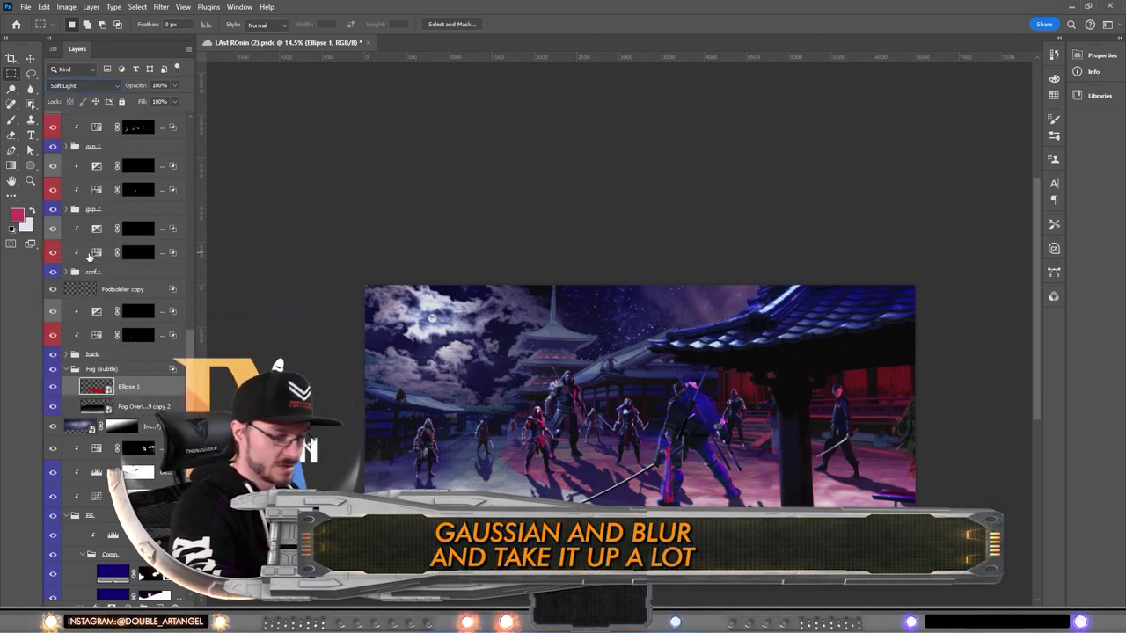
left_click(163, 14)
mouse_move(246, 138)
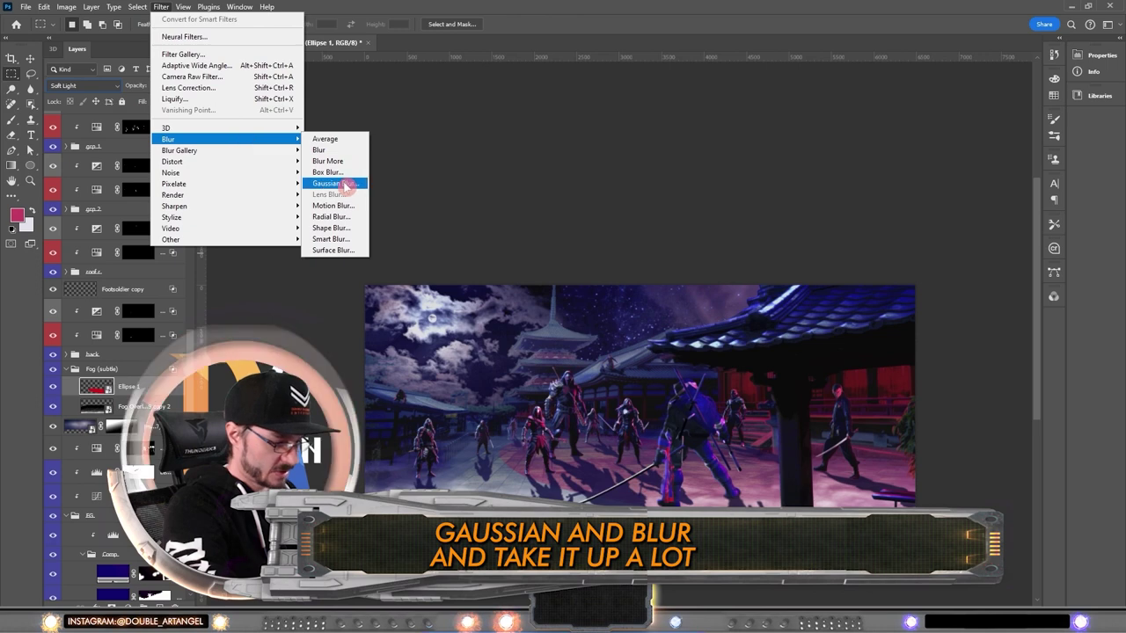
left_click(347, 186)
left_click_drag(880, 326, 921, 335)
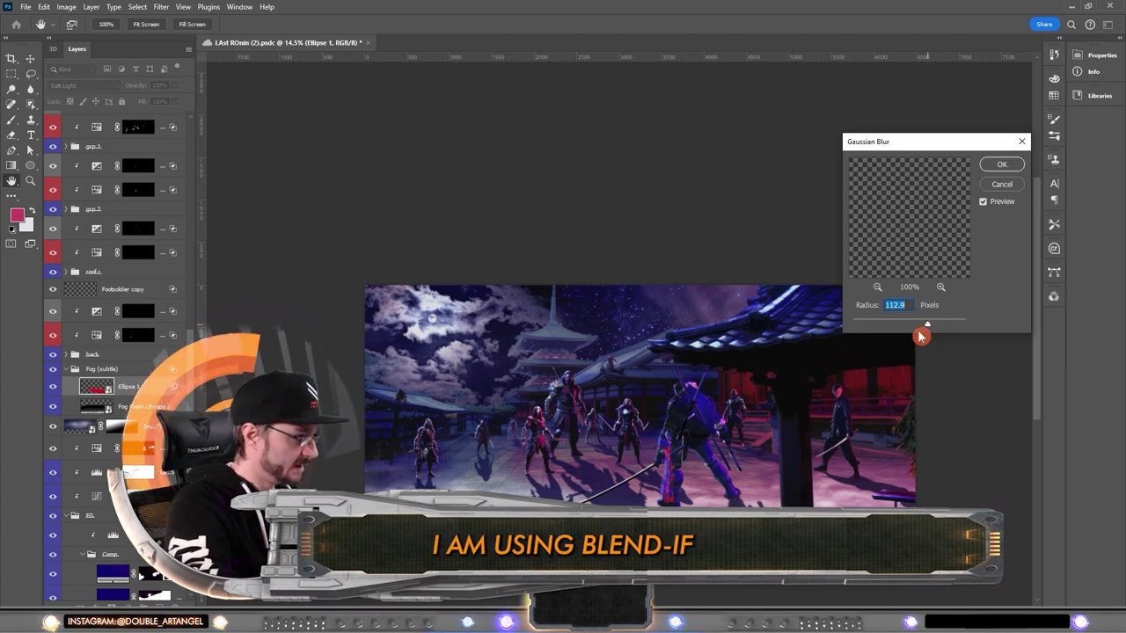
left_click(1001, 165)
Set the red ellipse's Blend If for the underlying layer to 3/49 in the shadows and 96/210 in the highlights.
right_click(140, 392)
left_click(183, 92)
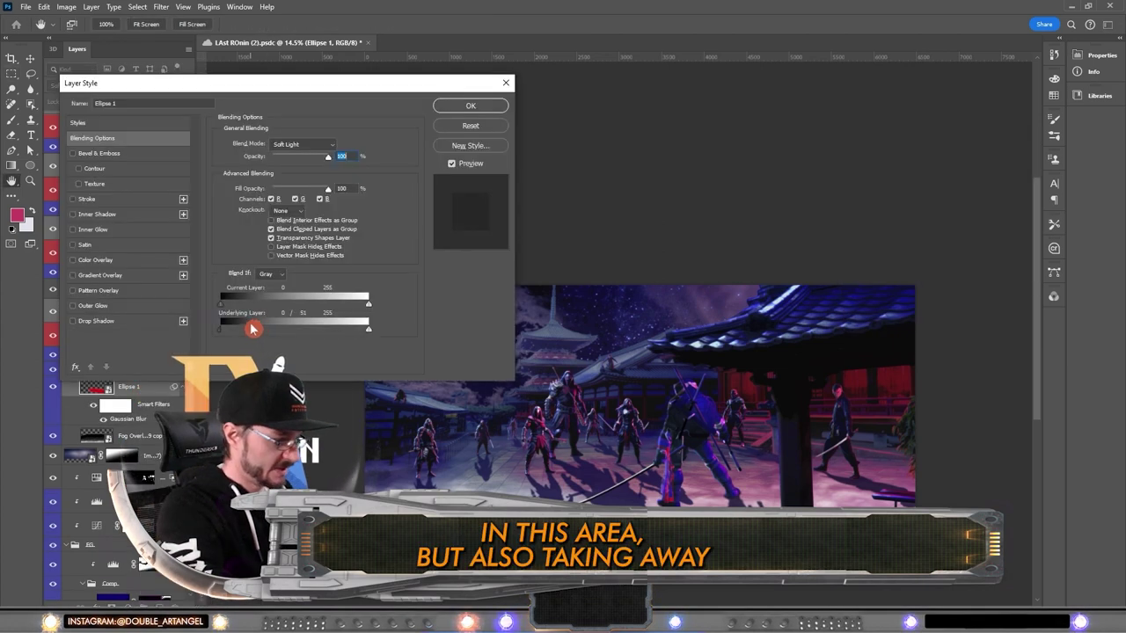
left_click_drag(250, 328, 224, 332)
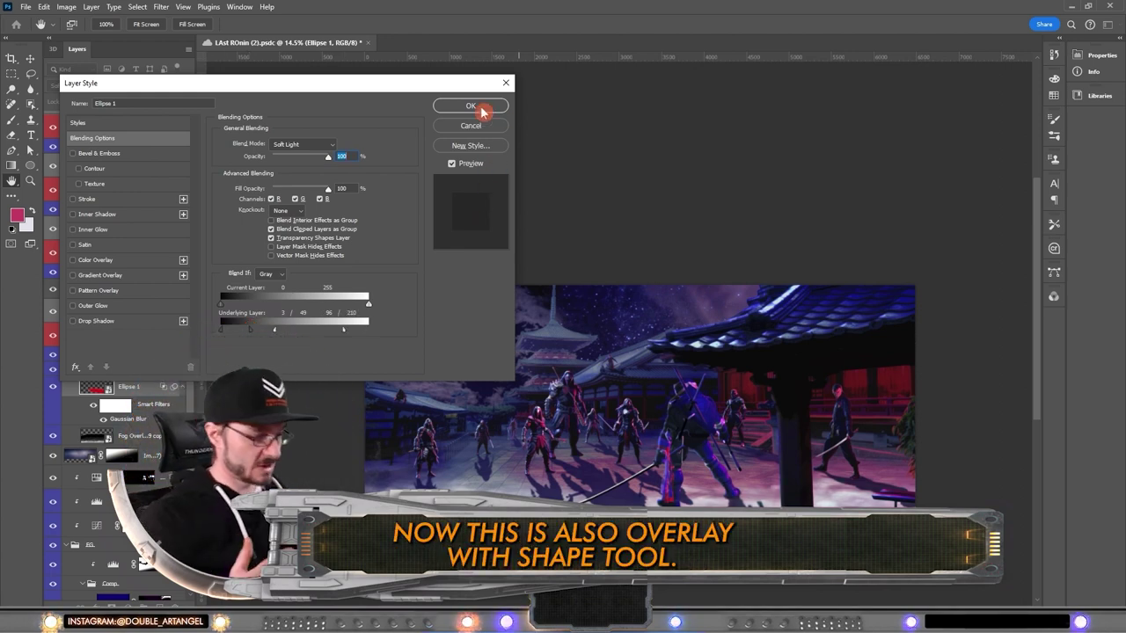
left_click(470, 106)
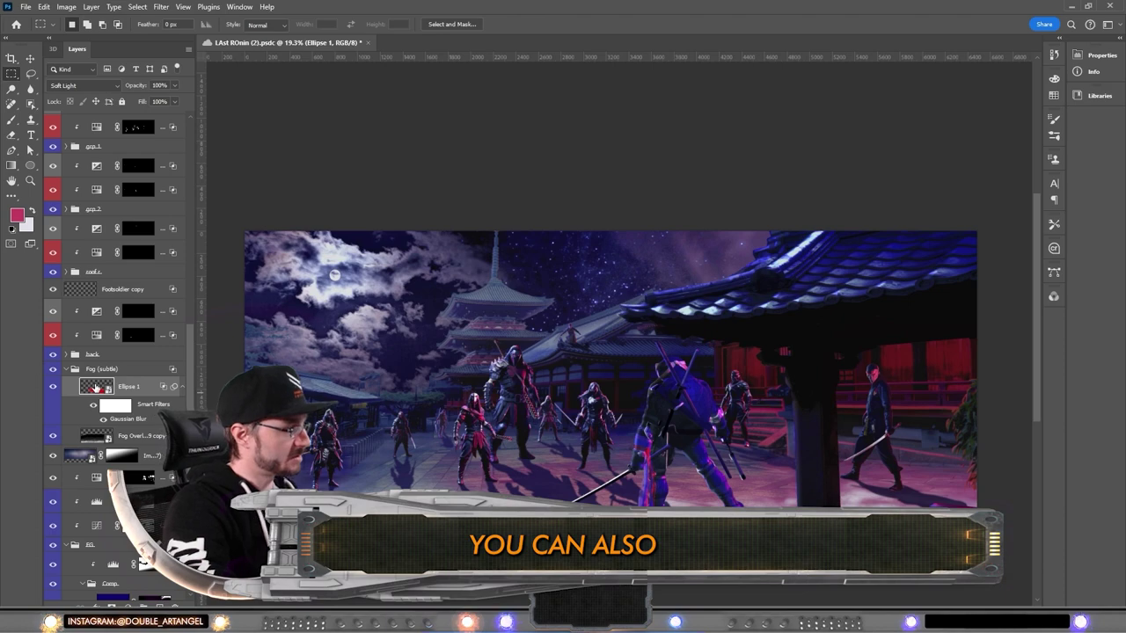
Place the Lantern_Lights_Overlay (24) image below the haze layer, scale it to about 4.09%, rotate it about 92° and move it near the pillar's lantern.
scroll(717, 425, "down", 1)
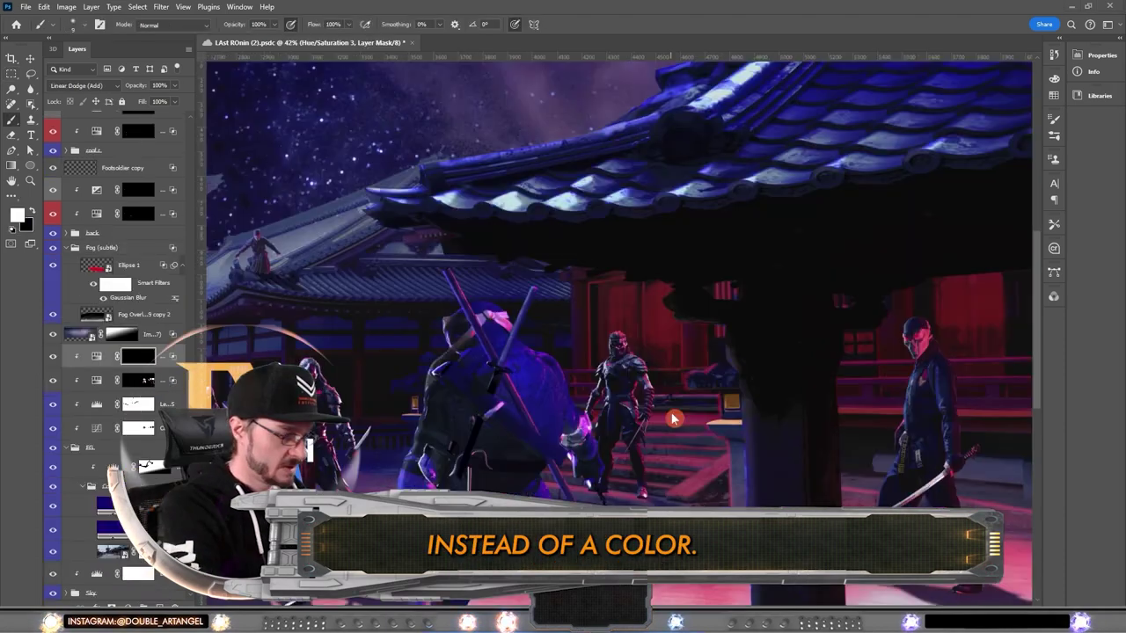
scroll(706, 416, "down", 1)
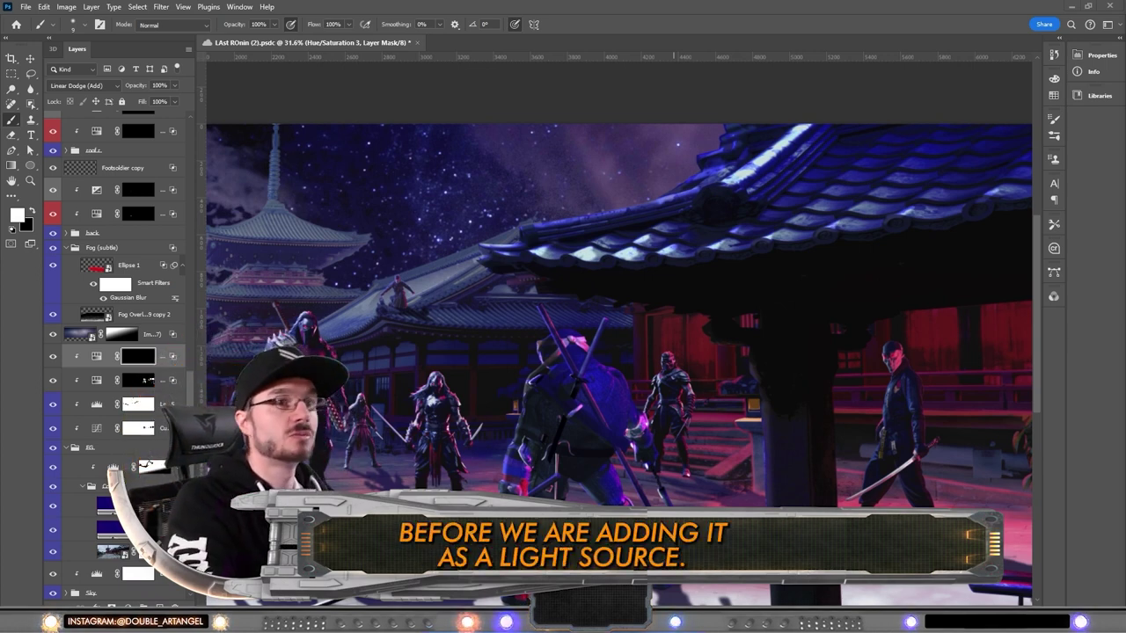
left_click_drag(774, 440, 752, 461)
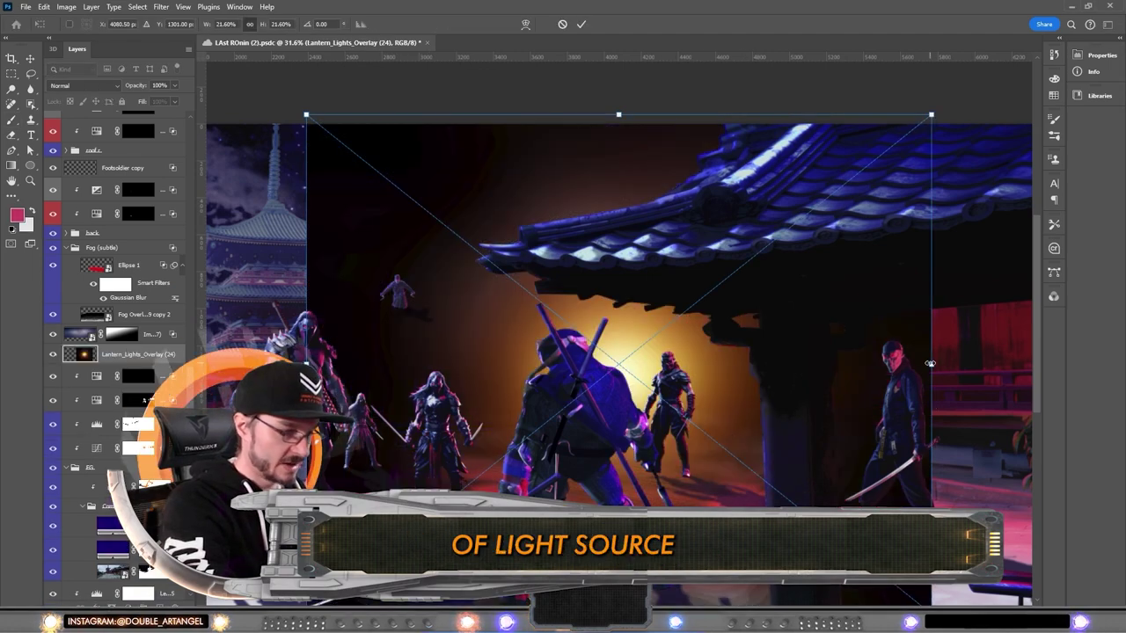
left_click_drag(930, 363, 739, 364)
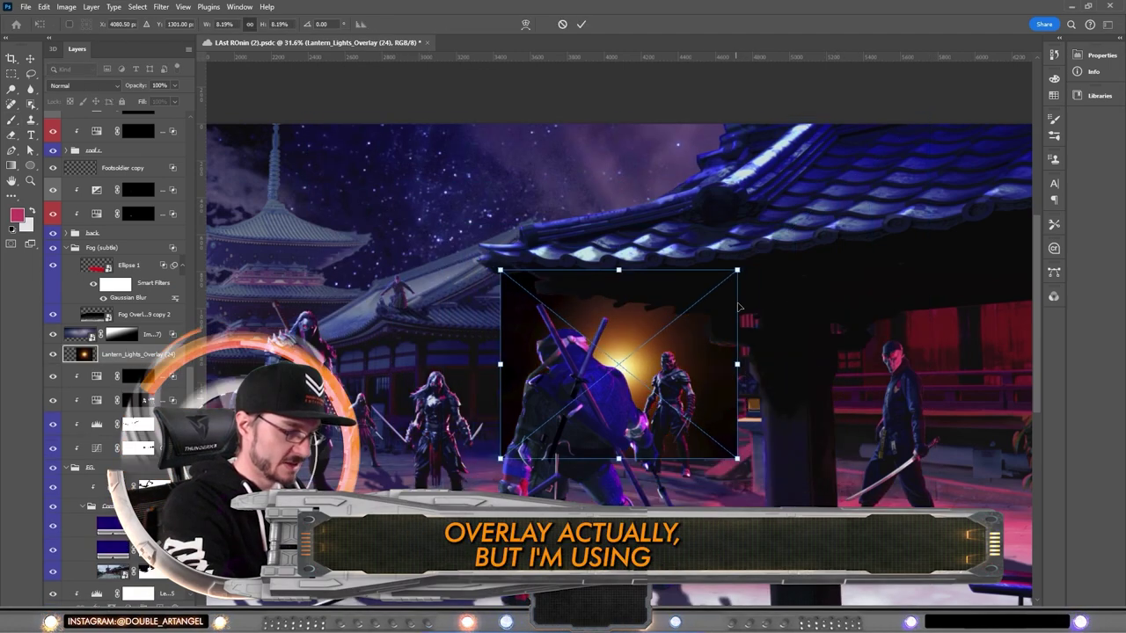
left_click_drag(738, 307, 691, 473)
left_click_drag(647, 361, 774, 415)
left_click_drag(785, 319, 760, 364)
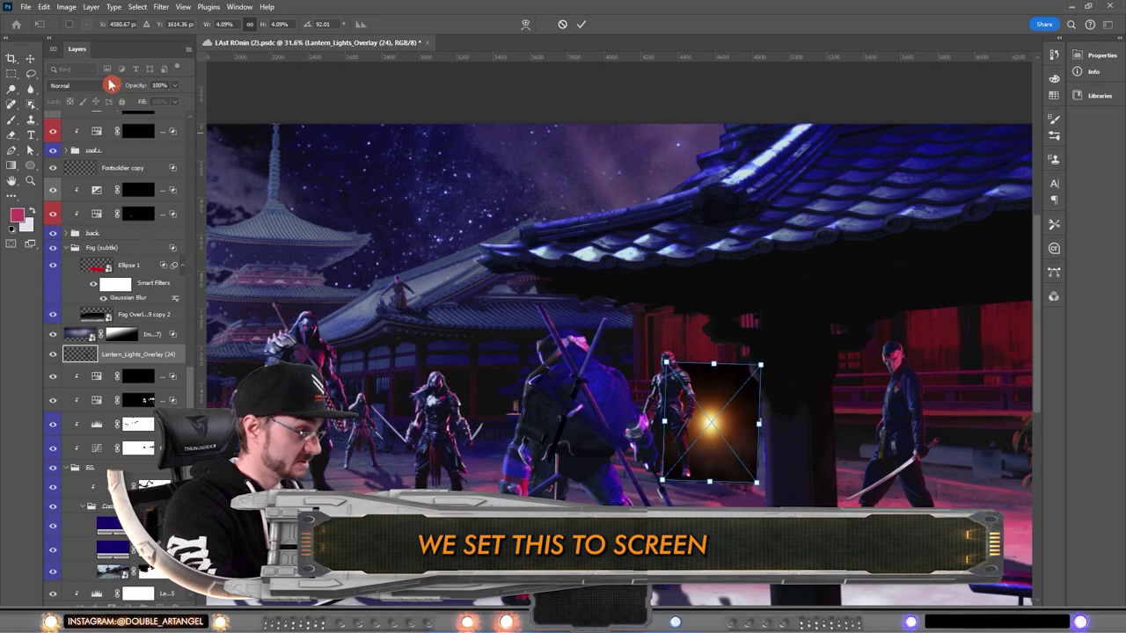
Set the lantern light overlay to Screen and fit it over the lantern beside the pillar at about 1.70% scale and 87.36° rotation.
left_click(110, 85)
left_click(88, 173)
left_click_drag(715, 431, 755, 408)
scroll(755, 408, "up", 3)
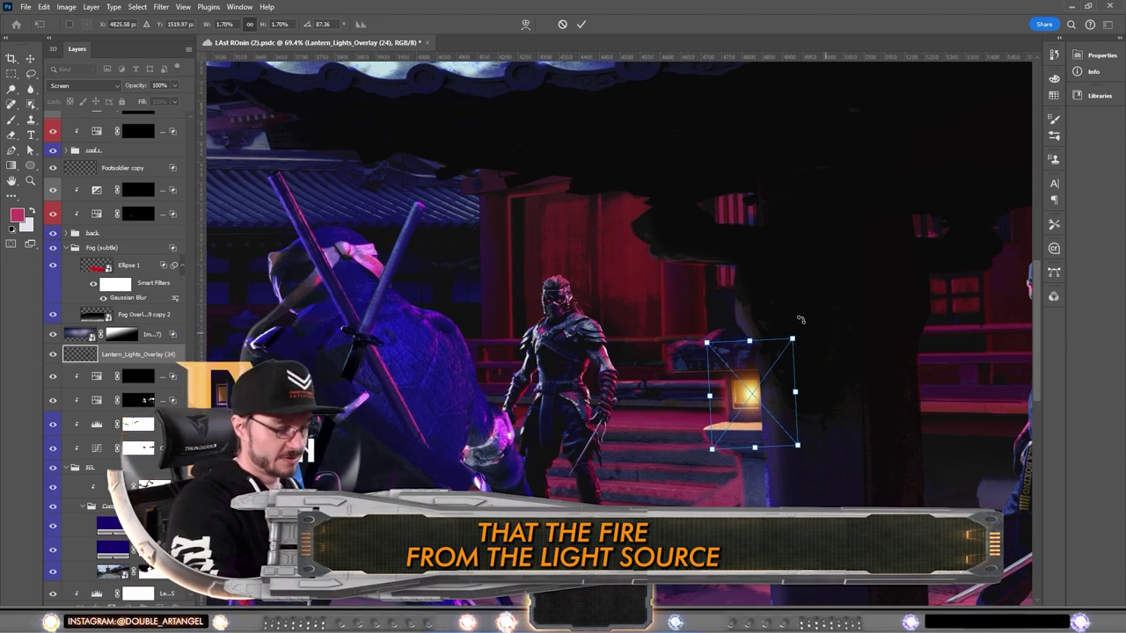
scroll(800, 319, "down", 3)
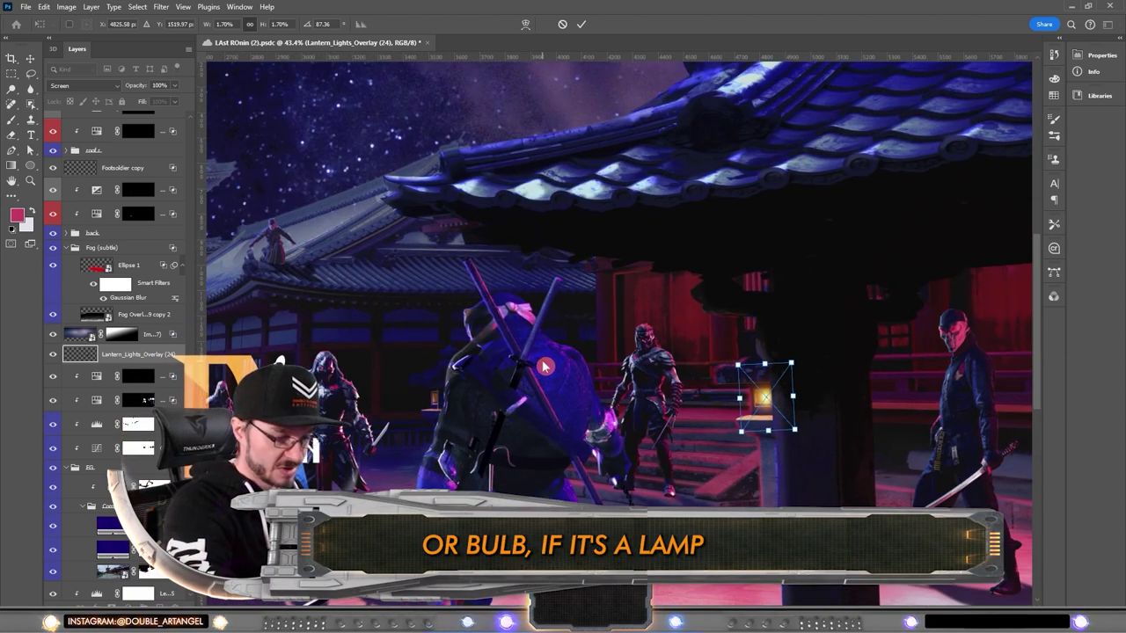
left_click(582, 26)
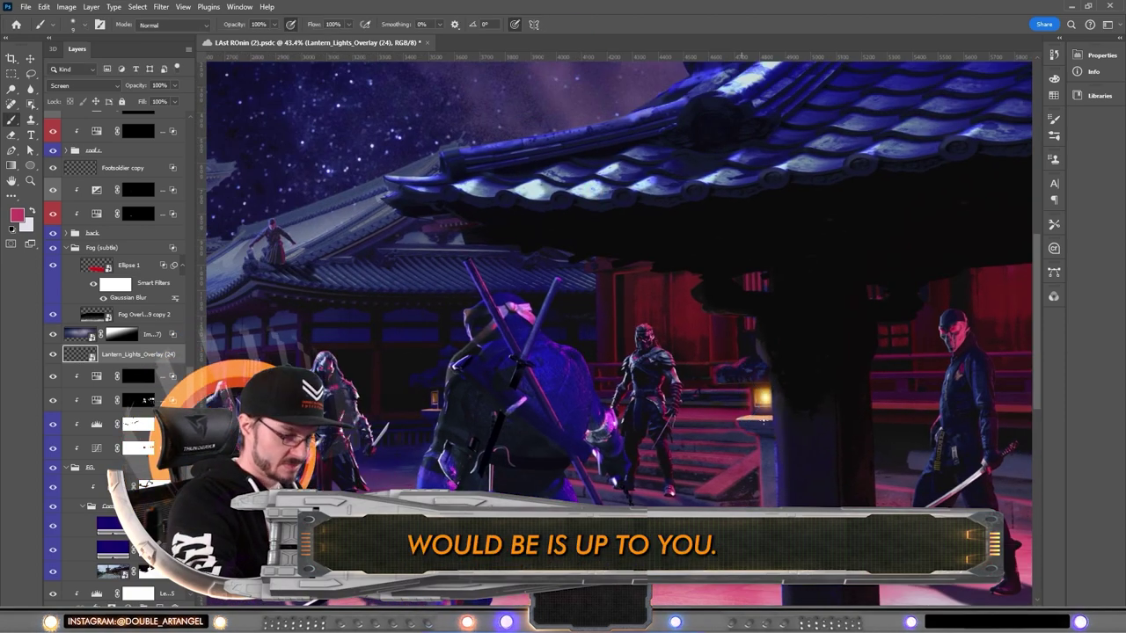
Duplicate the lantern light layer and shift the copy horizontally onto the other lantern, behind the blue warrior.
key("v")
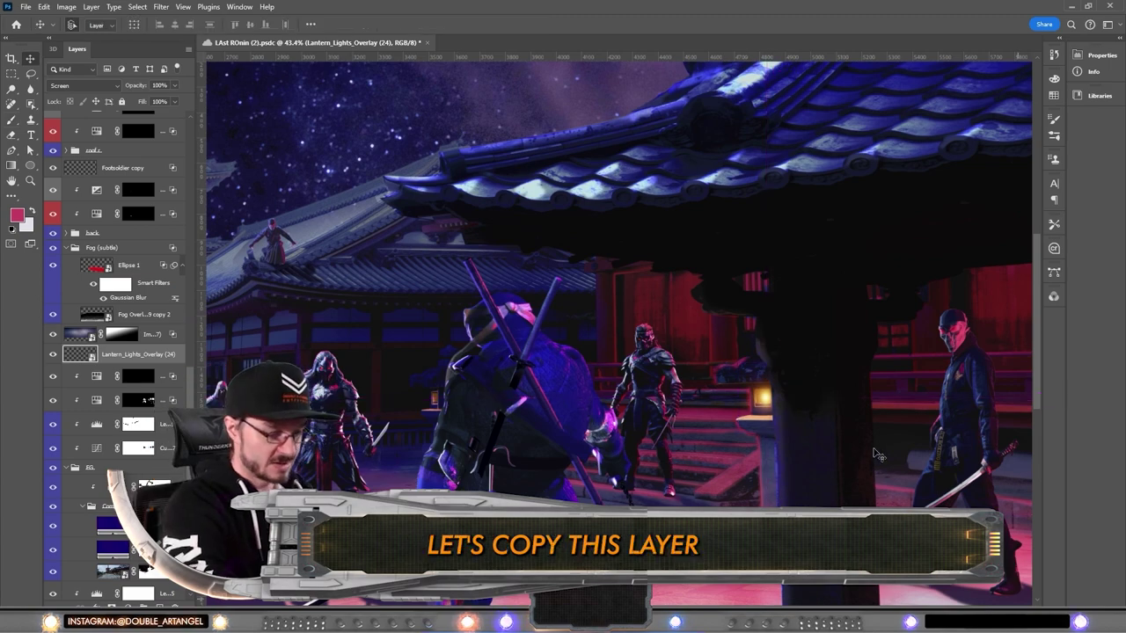
key("ctrl")
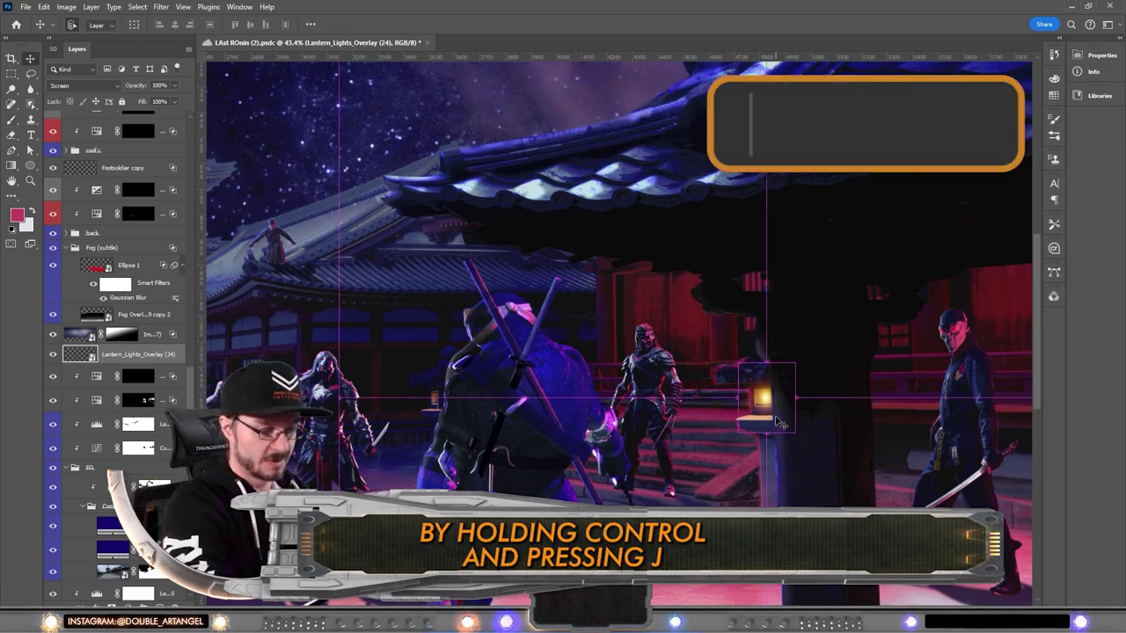
key("ctrl+j")
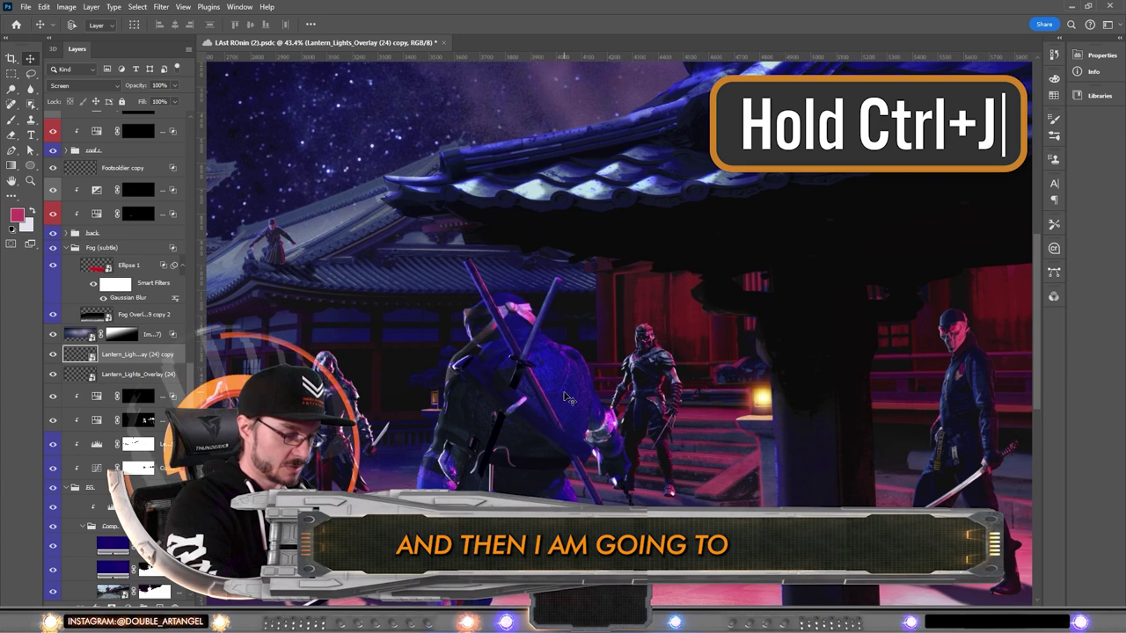
key("shift+Left")
key("shift+Left")
key("shift+Left")
key("shift+Left")
key("shift+Left")
key("shift+Left")
key("shift+Left")
key("shift+Left")
key("shift+Left")
key("shift+Left")
key("shift+Left")
key("shift+Left")
key("shift+Left")
key("shift+Left")
key("shift+Left")
key("shift+Left")
key("shift+Left")
key("shift+Left")
key("shift+Left")
key("shift+Left")
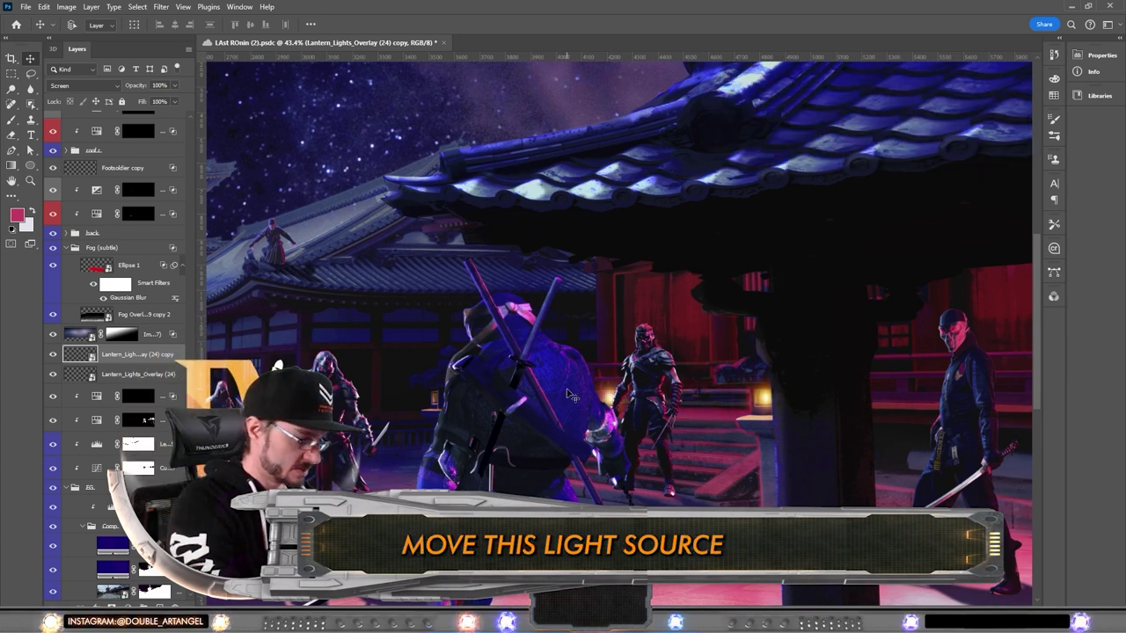
key("shift+Right")
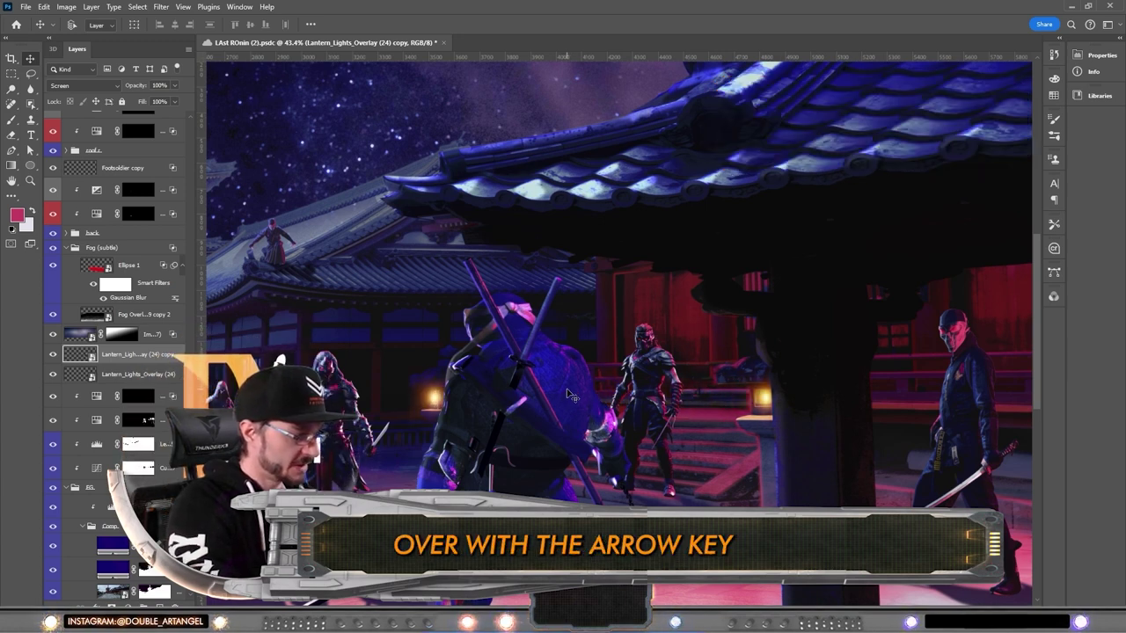
Group the two lantern light layers together.
left_click(11, 73)
left_click(119, 379, "shift")
key("ctrl+0")
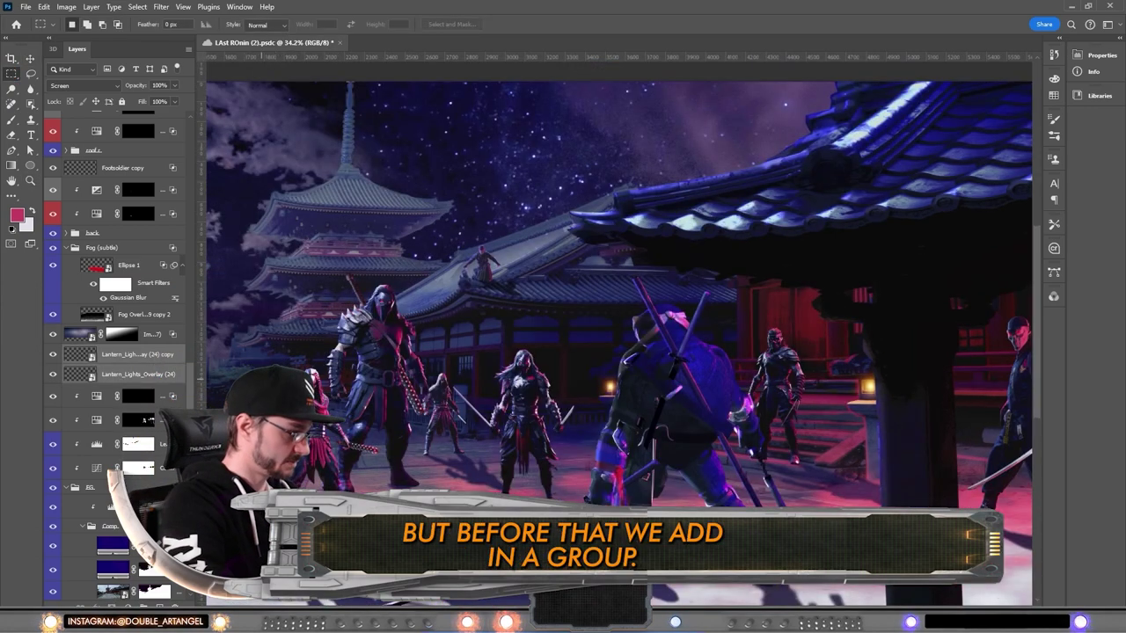
key("ctrl+g")
Group the two lantern light layers and split the group's Blend If black sliders to 0/36 for Current Layer and 3/27 for Underlying Layer.
right_click(138, 351)
left_click(189, 106)
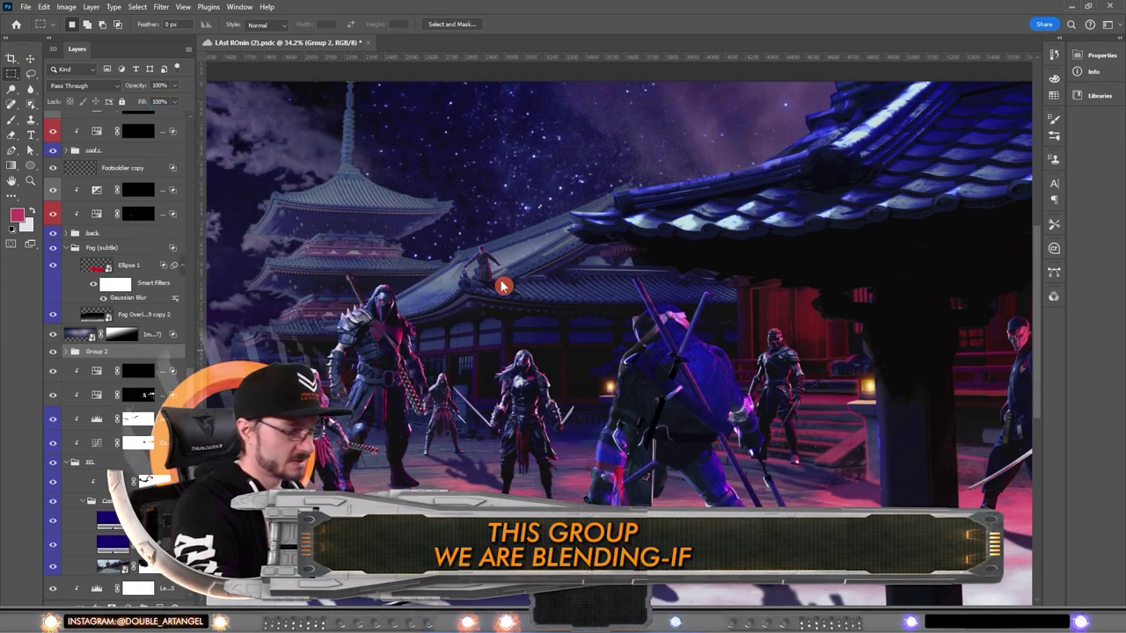
double_click(150, 350)
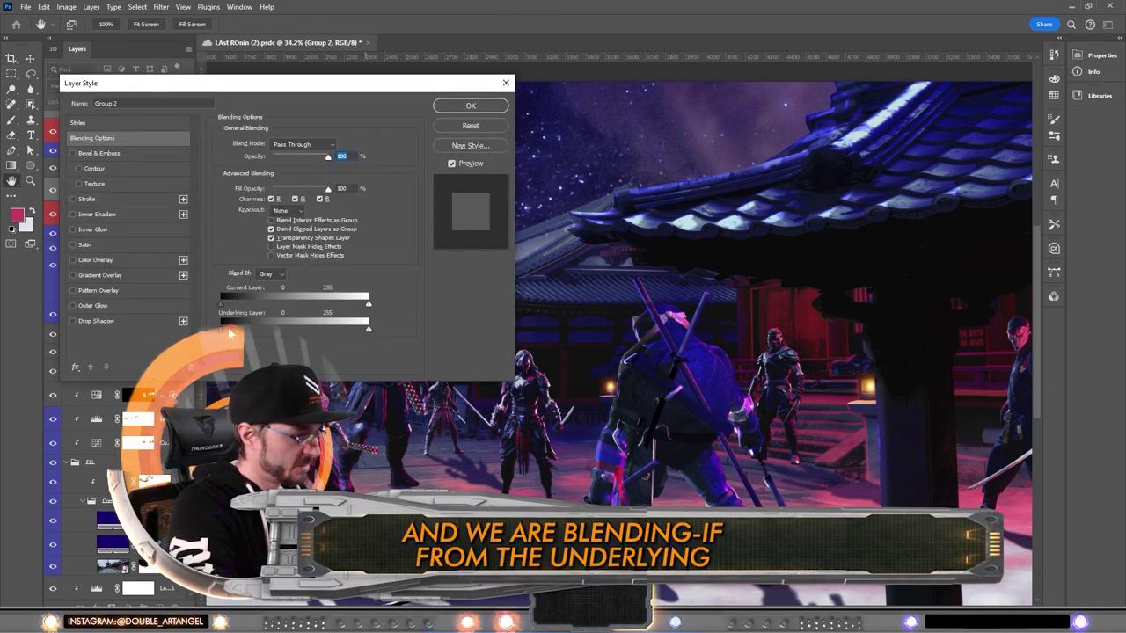
left_click_drag(244, 330, 245, 333)
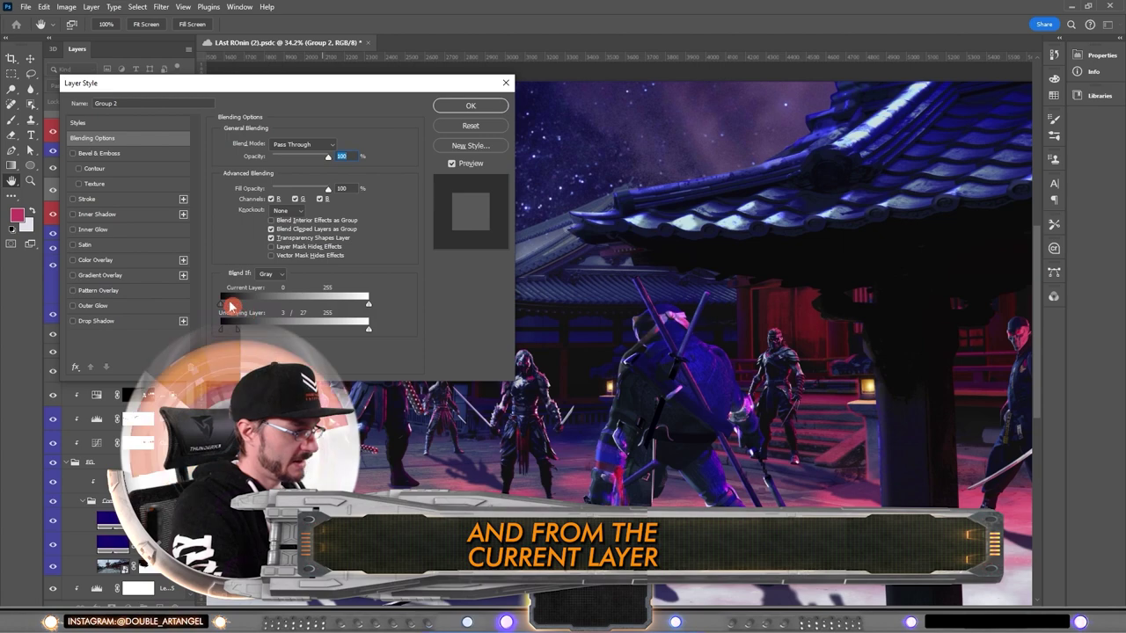
left_click_drag(227, 308, 236, 311)
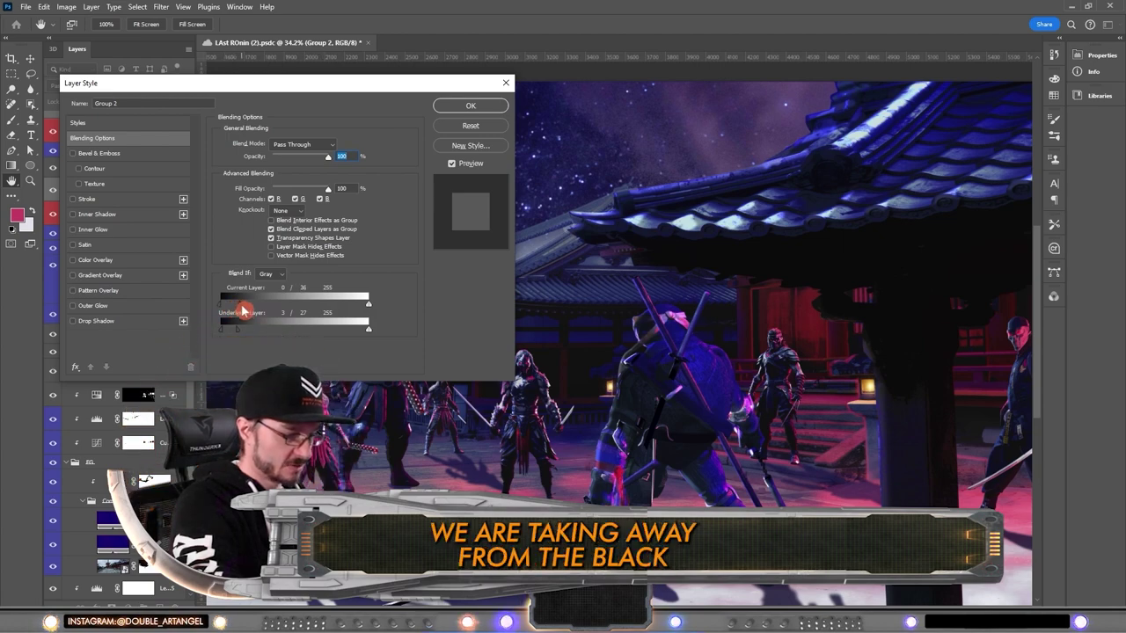
key("Return")
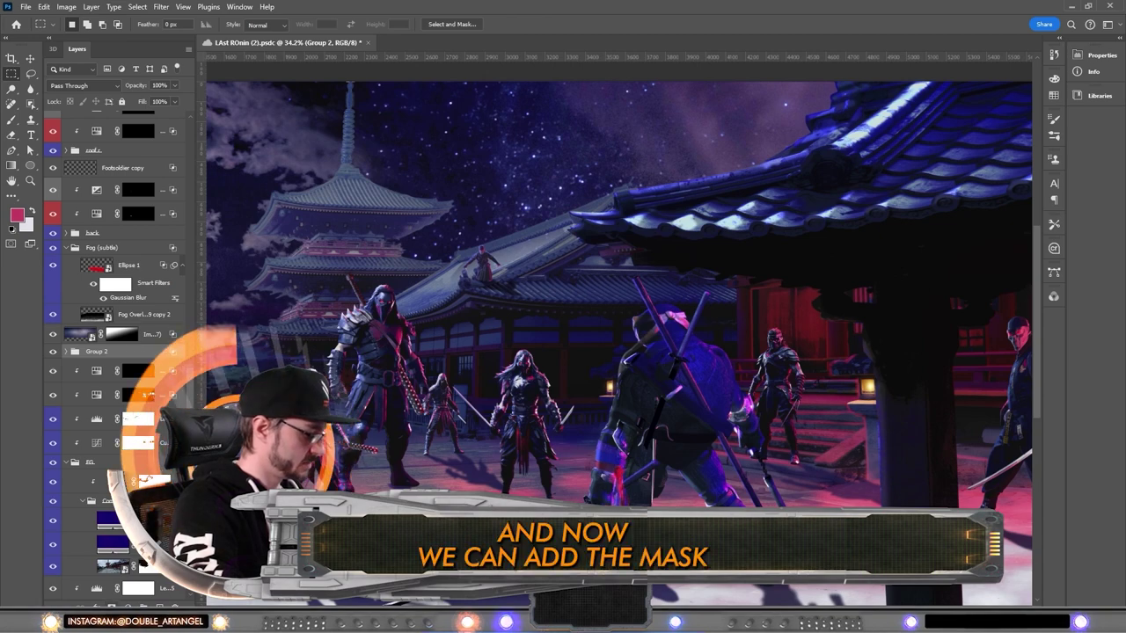
Add a mask to the lantern group and paint black around both light sources with a soft brush up to 200 px.
left_click(112, 605)
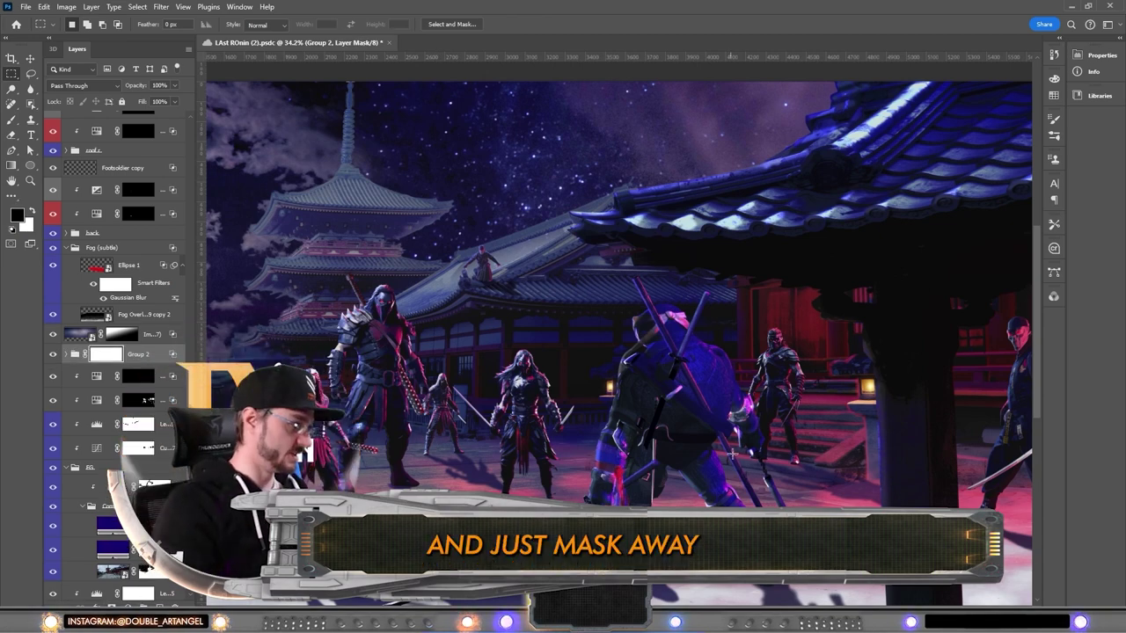
key("b")
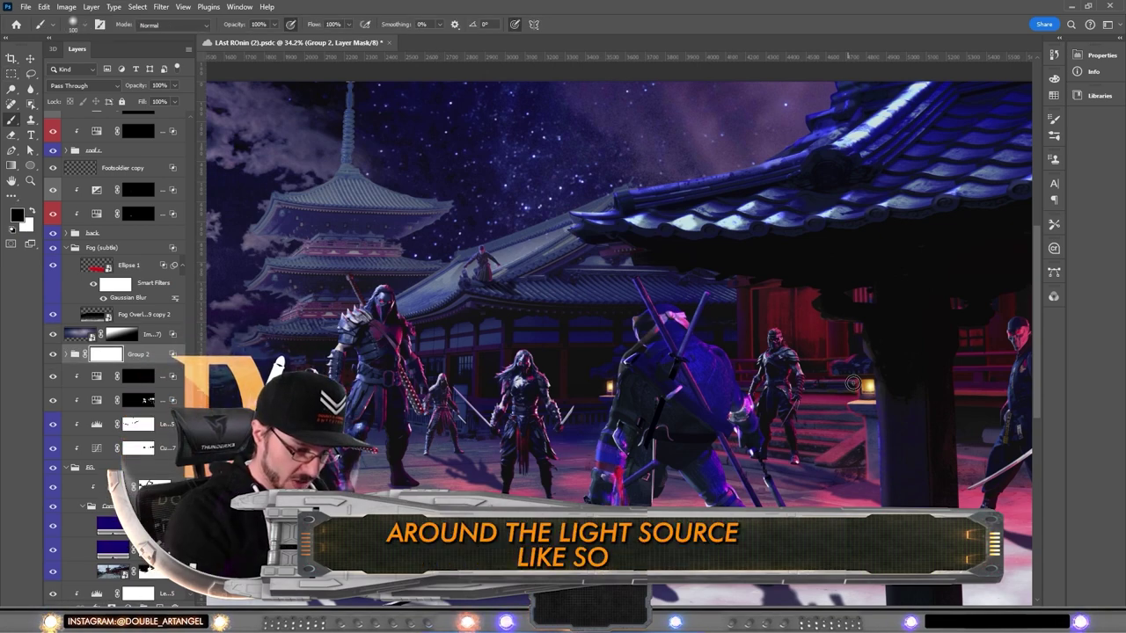
mouse_move(852, 435)
left_mouse_down()
mouse_move(900, 350)
mouse_move(886, 450)
mouse_move(841, 363)
left_mouse_up()
key("]")
key("]")
key("]")
key("]")
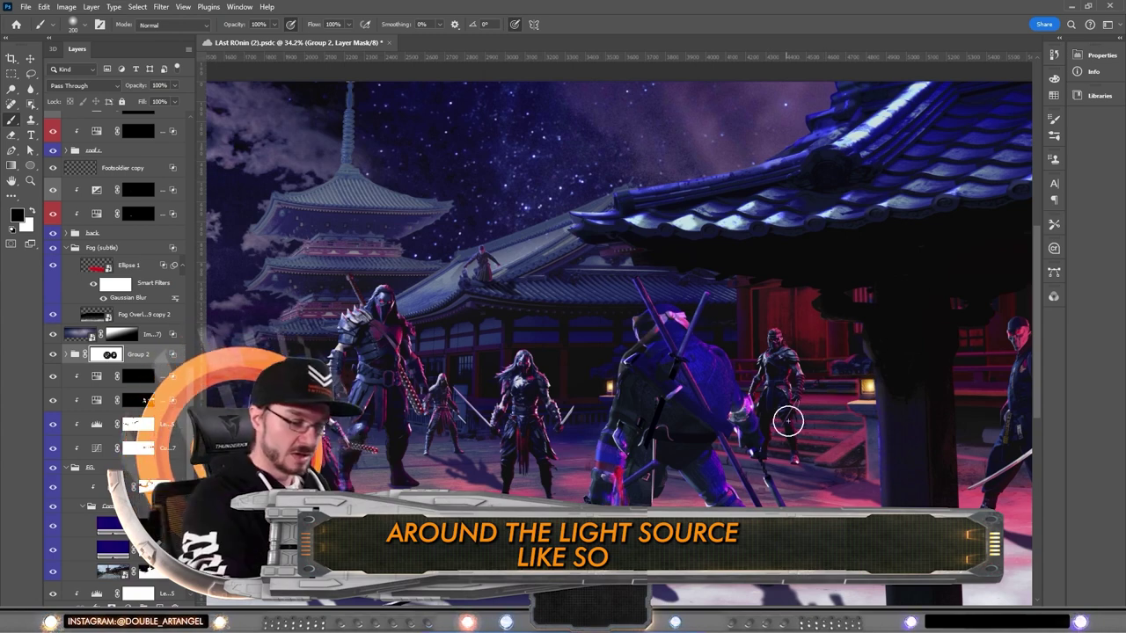
Place the OpticsPlus_Stars_11 image above the Levels layer over the Sky group and warp it so the milky way curves across the sky.
scroll(779, 366, "down", 5)
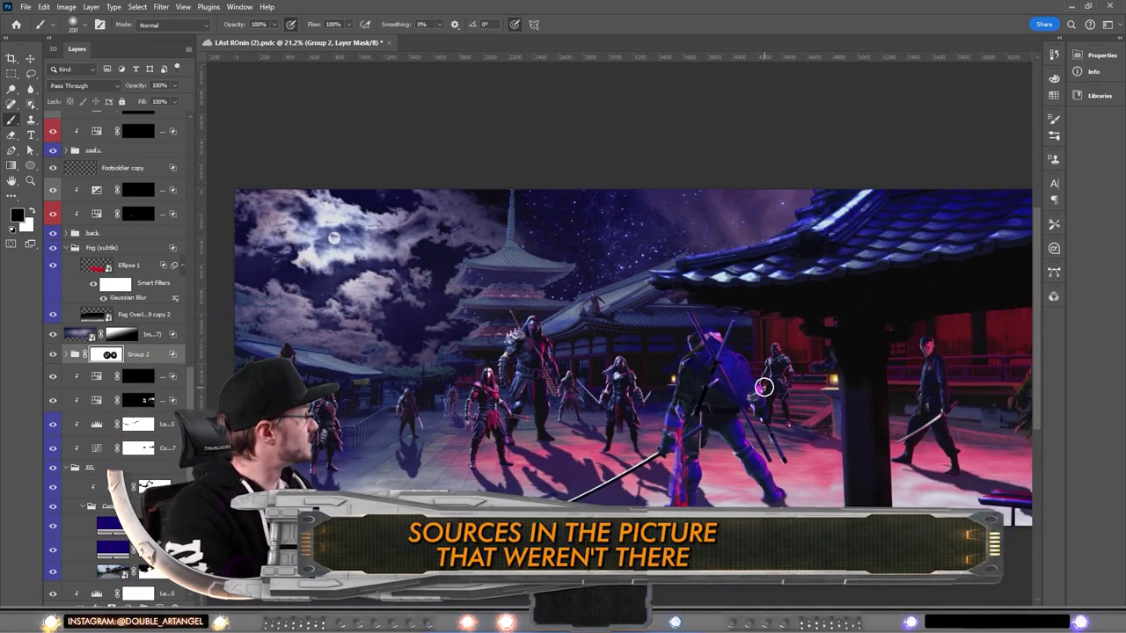
scroll(767, 376, "down", 2)
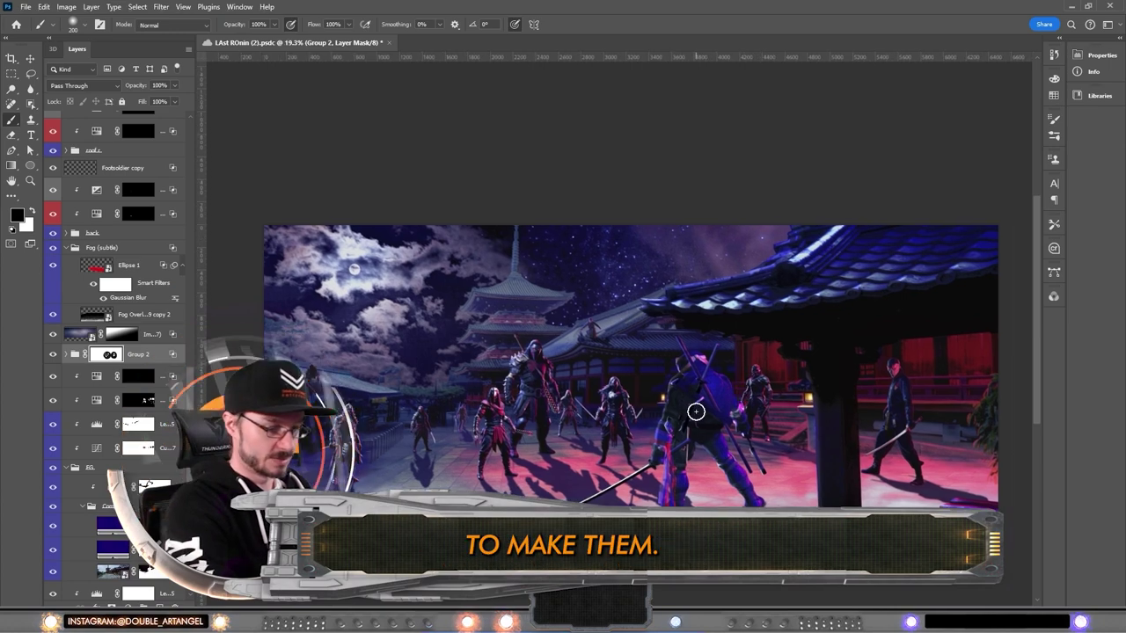
scroll(728, 395, "right", 1)
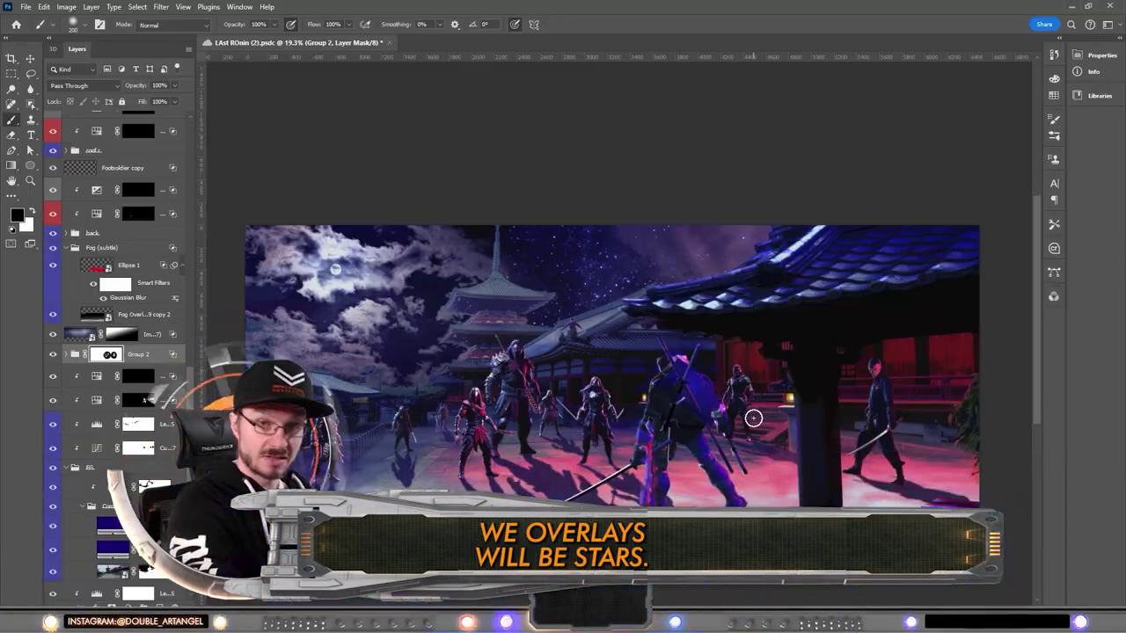
scroll(115, 352, "down", 1)
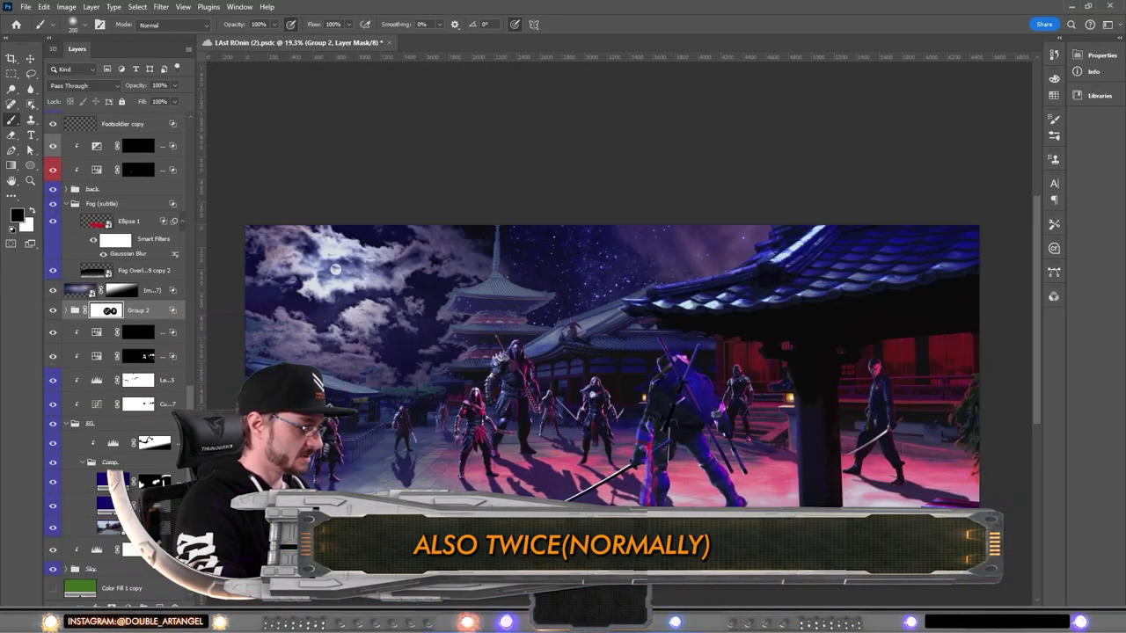
left_click(63, 569)
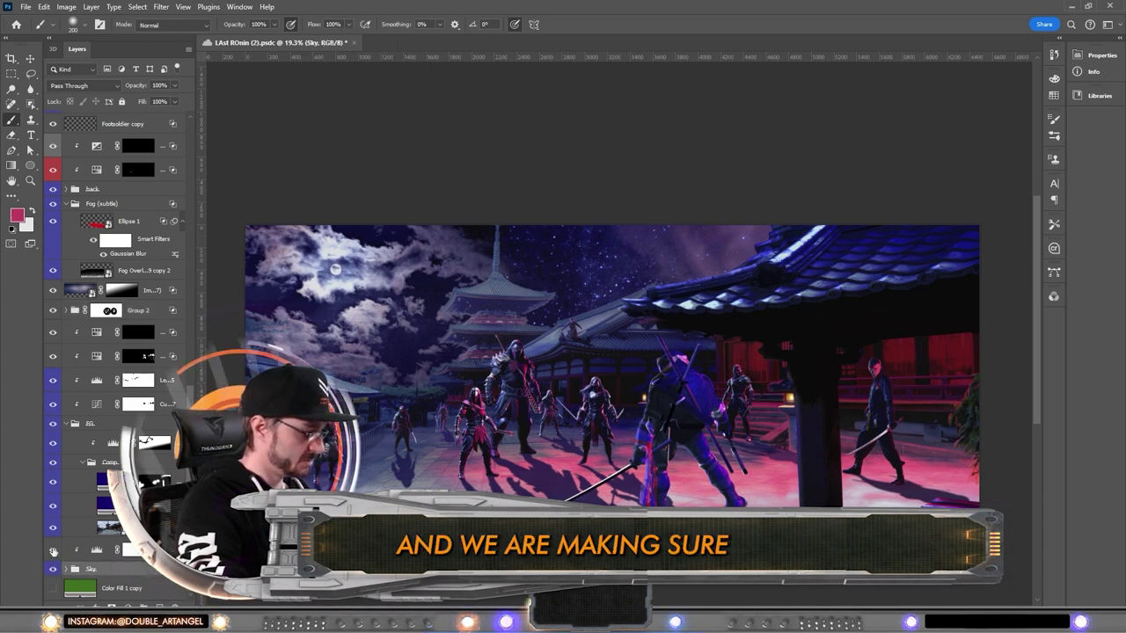
left_click(130, 549)
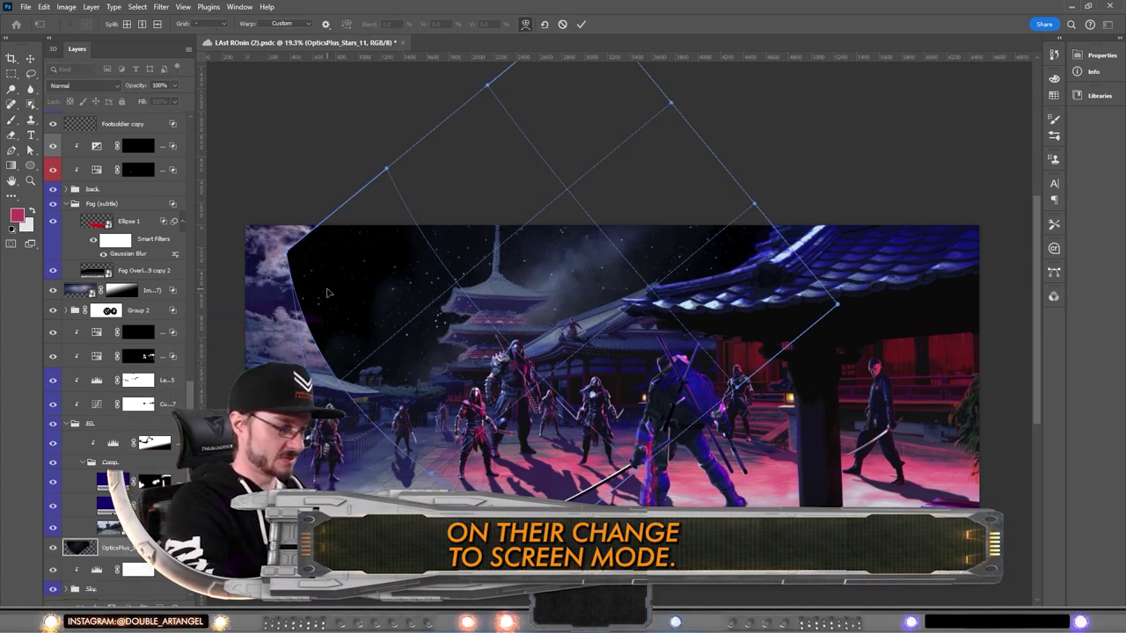
left_click_drag(322, 294, 296, 304)
left_click_drag(548, 337, 563, 357)
left_click_drag(663, 273, 671, 284)
left_click_drag(761, 284, 778, 258)
left_click_drag(423, 202, 413, 216)
left_click_drag(333, 266, 367, 229)
left_click_drag(419, 197, 417, 206)
left_click_drag(678, 230, 679, 219)
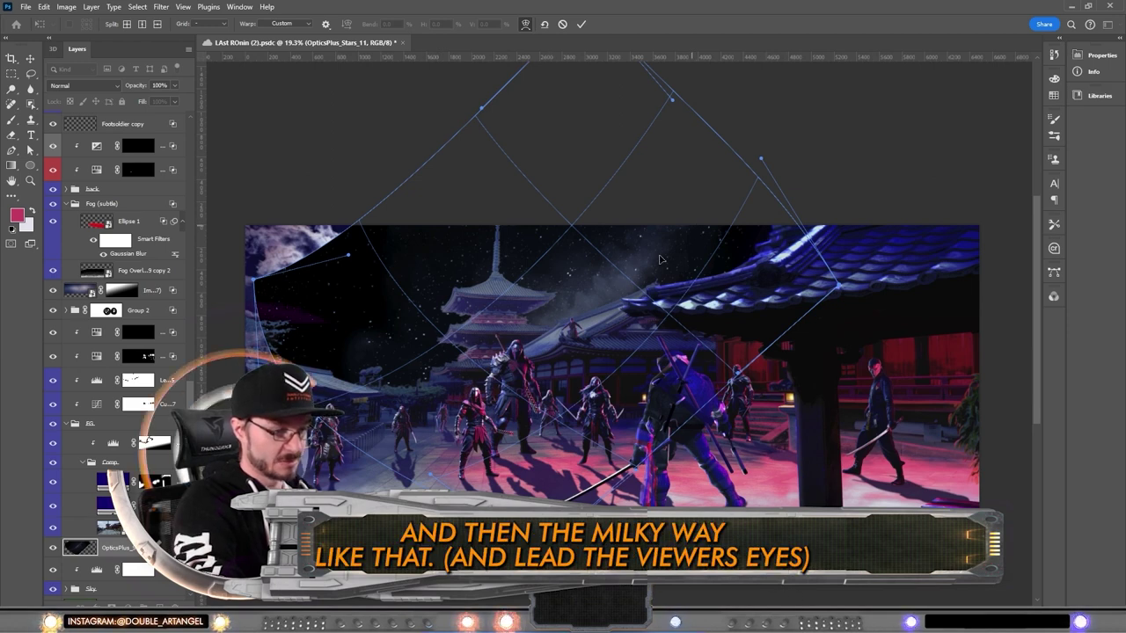
Set the stars overlay's blend mode to Screen and apply its warp.
left_click(111, 85)
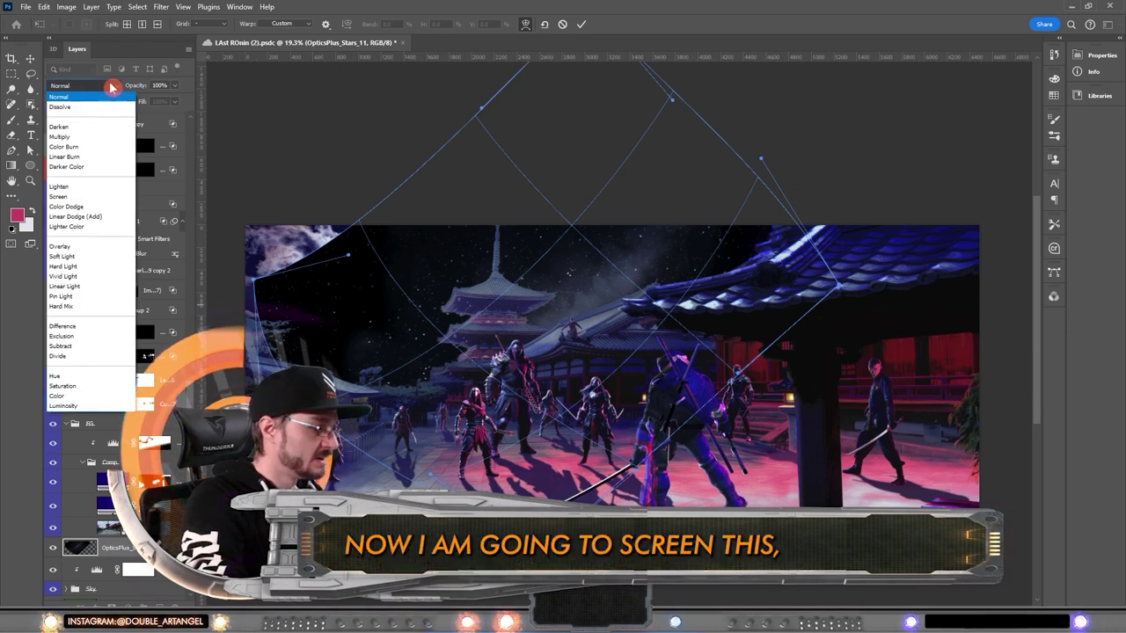
left_click(95, 196)
key("Return")
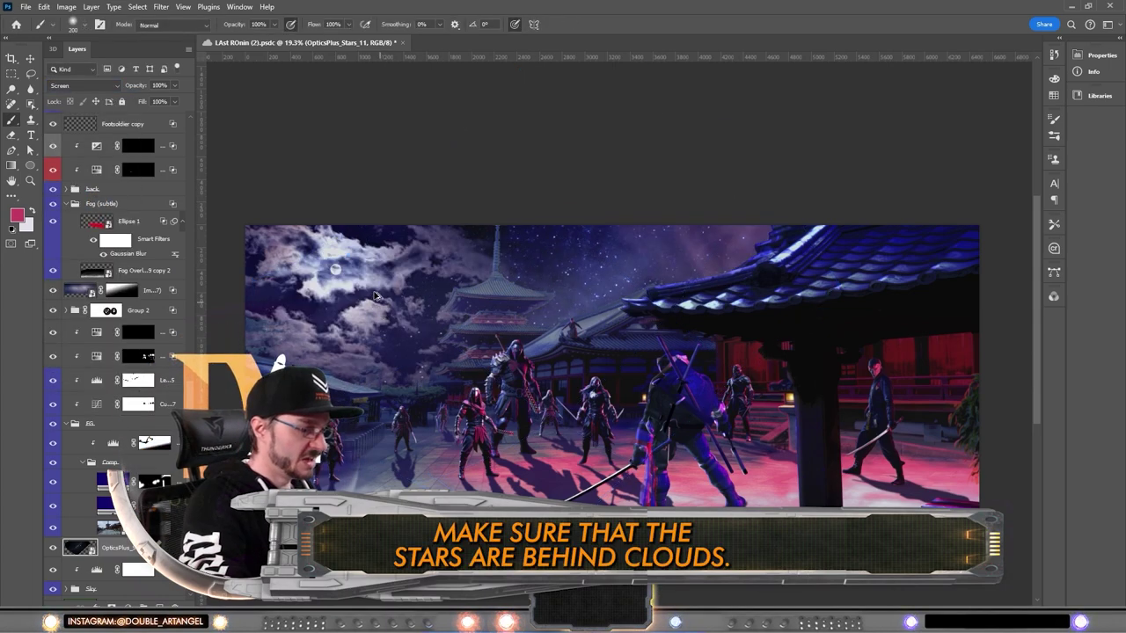
Hide the stars over bright clouds by lowering the Underlying Layer highlights in Blend If, and paint leftover stars out on a layer mask.
scroll(375, 296, "up", 8)
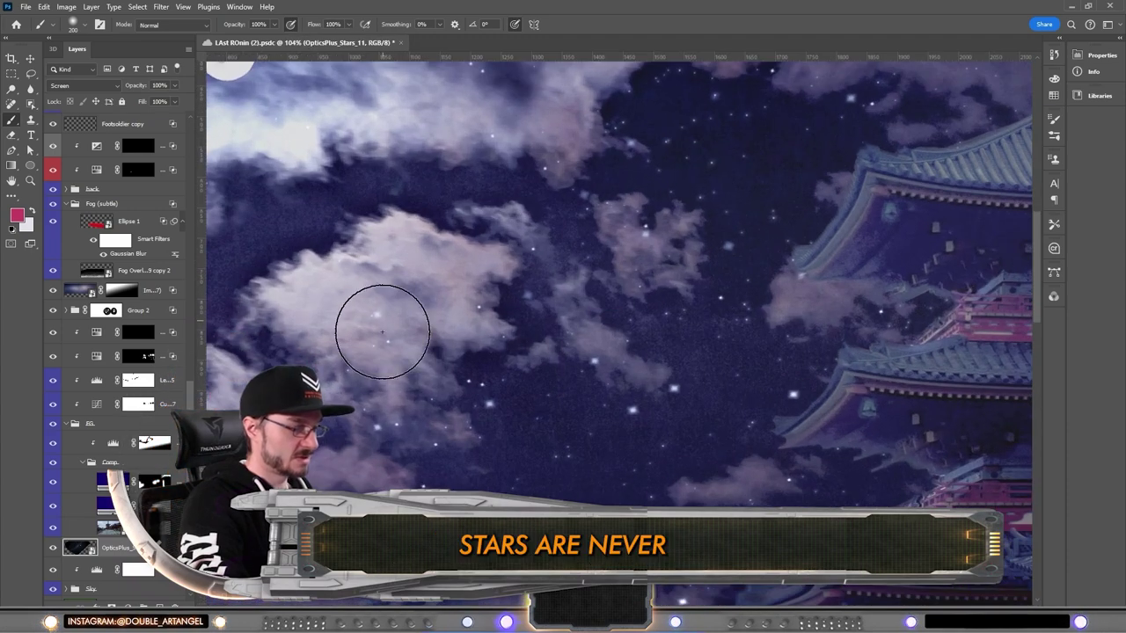
right_click(147, 547)
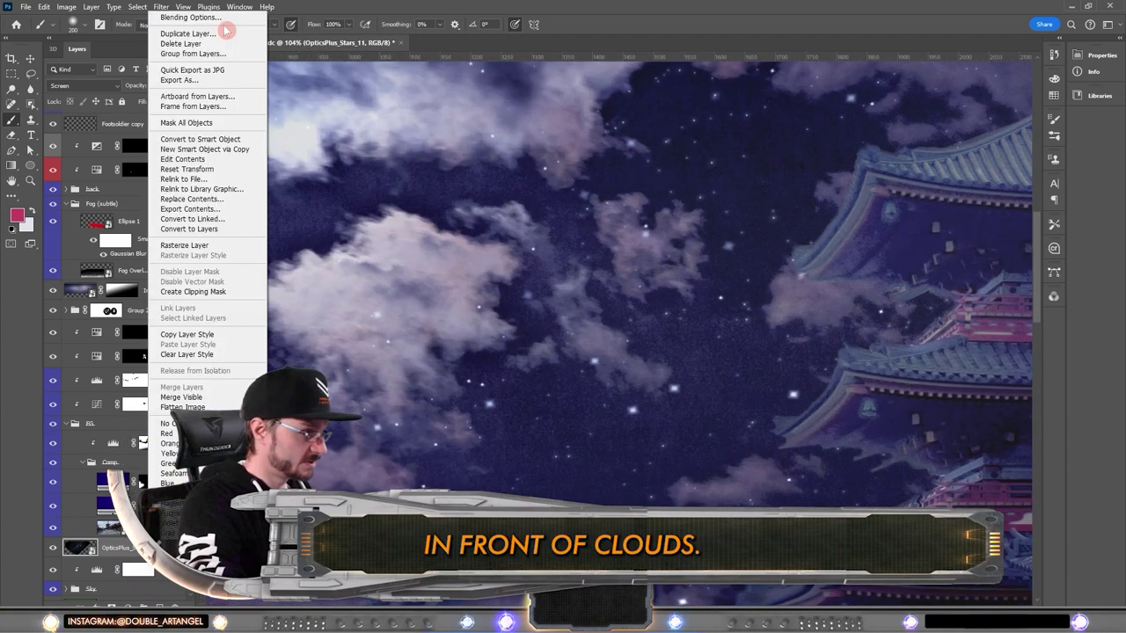
left_click(226, 19)
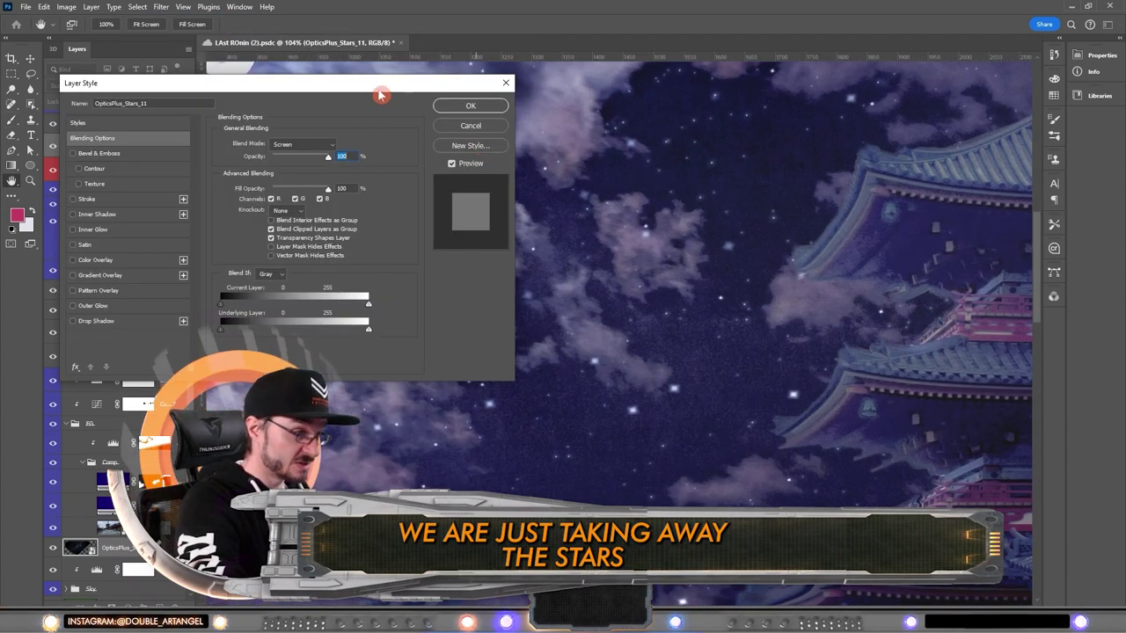
left_click_drag(381, 89, 263, 9)
left_click_drag(252, 255, 142, 263)
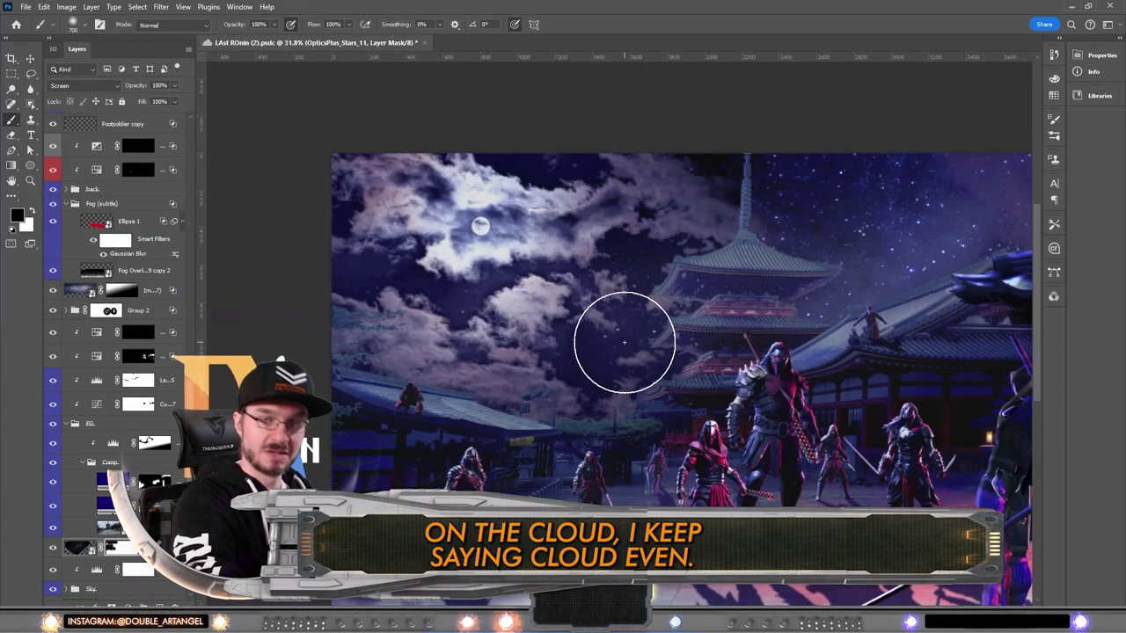
scroll(642, 225, "down", 2)
left_click_drag(860, 179, 758, 179)
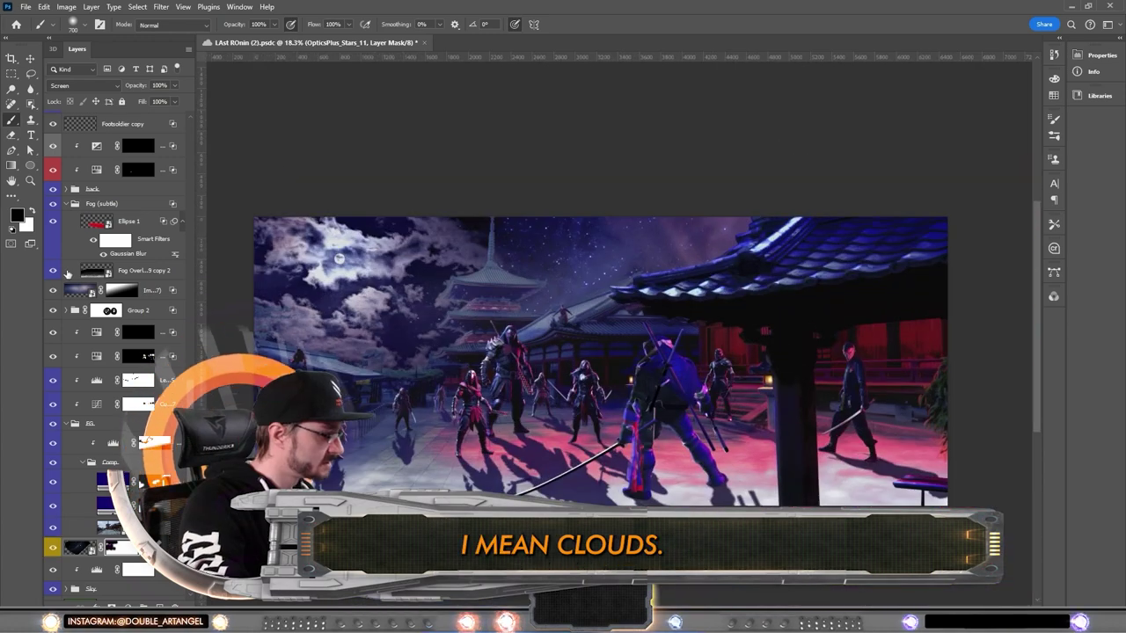
Color-label the fog overlay layer inside the Fog (subtle) group yellow.
right_click(60, 271)
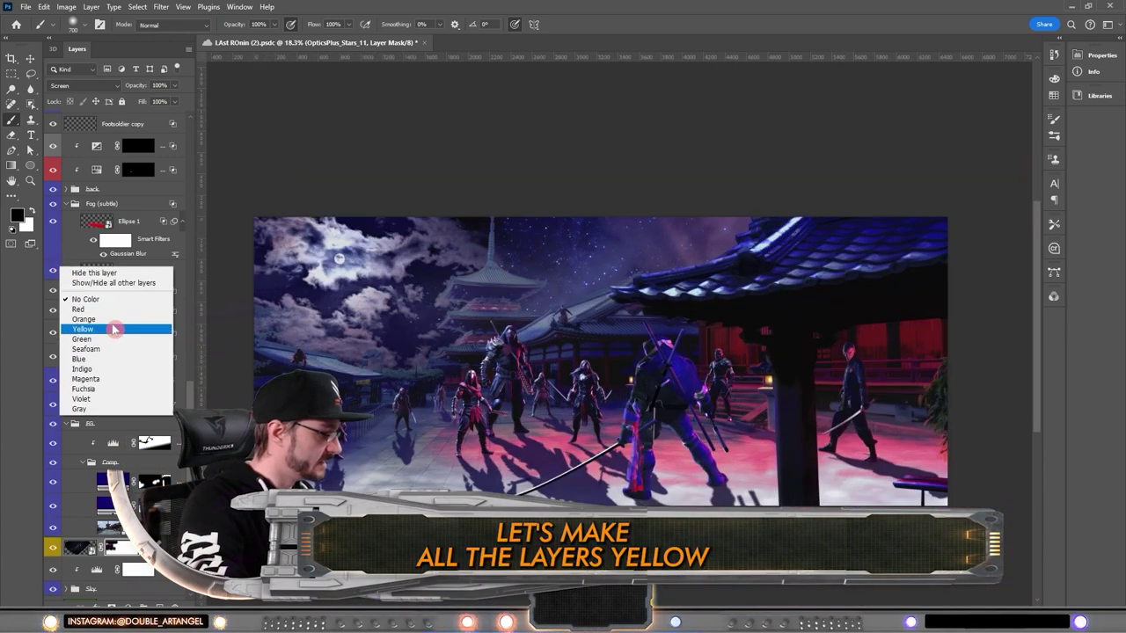
left_click(141, 328)
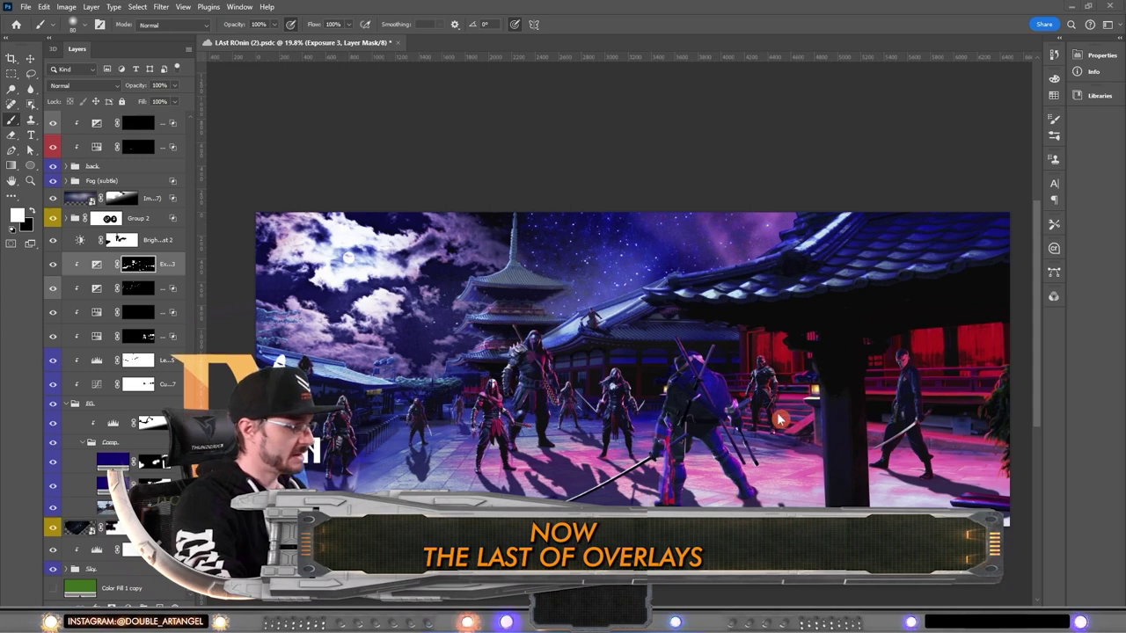
Stamp all visible layers into a new layer above Exposure 1 at the top of the stack and duplicate it.
scroll(132, 369, "up", 5)
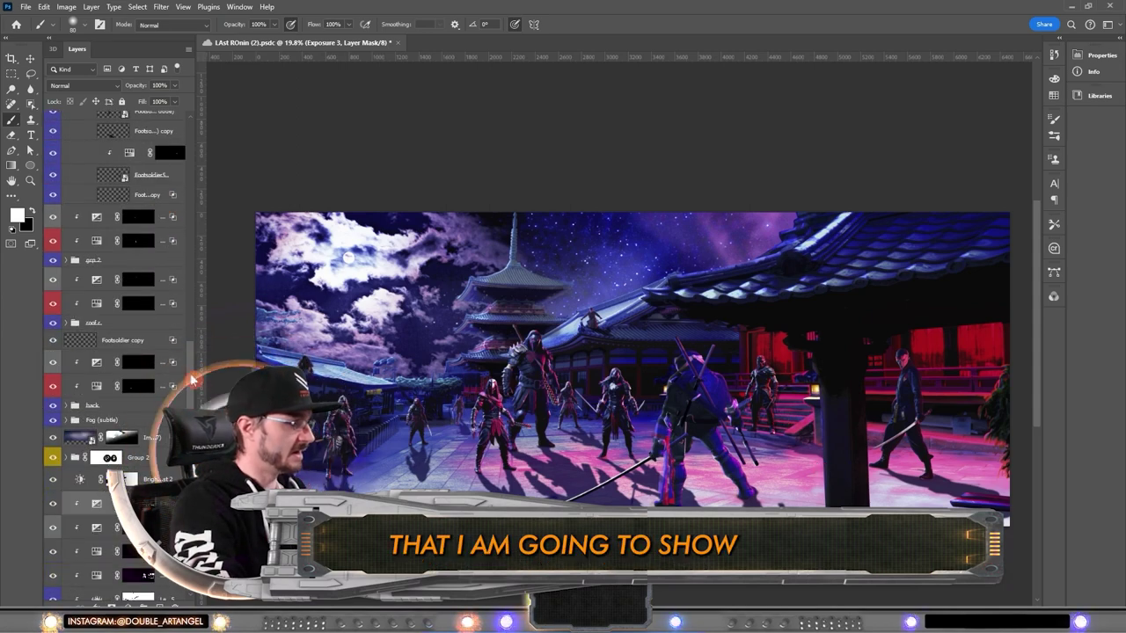
scroll(176, 202, "up", 10)
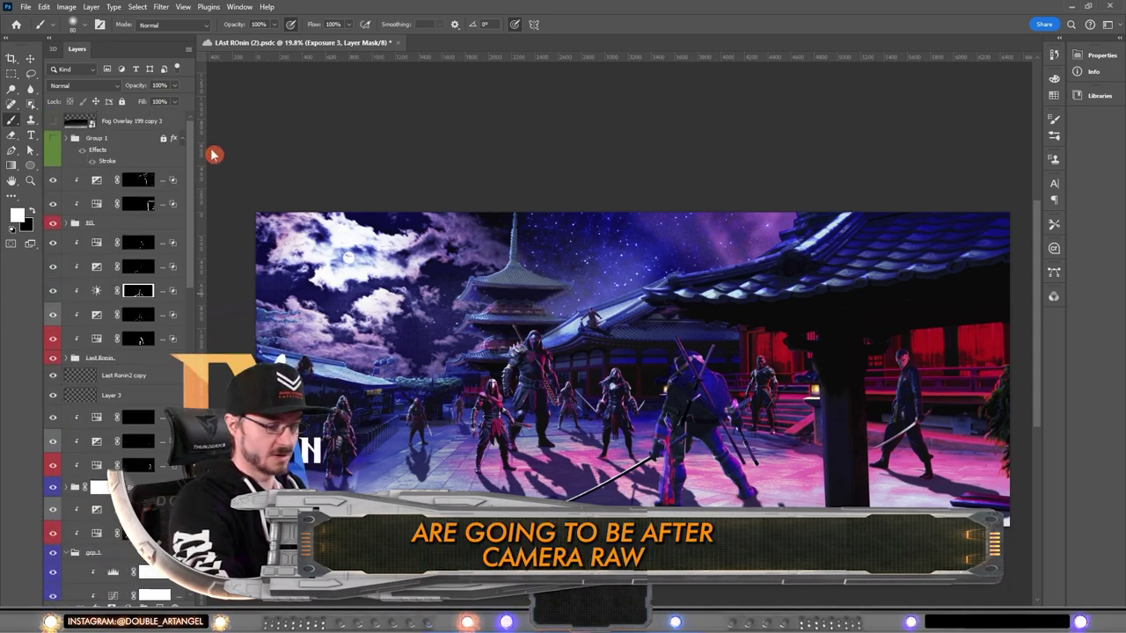
left_click(164, 179)
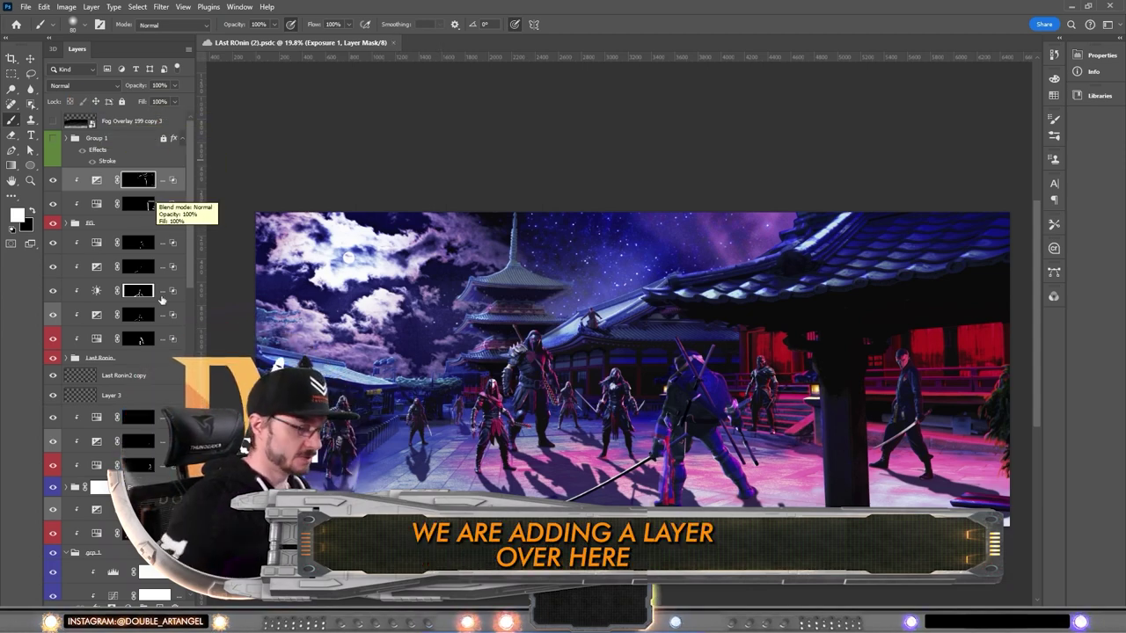
key("ctrl+shift+alt+n")
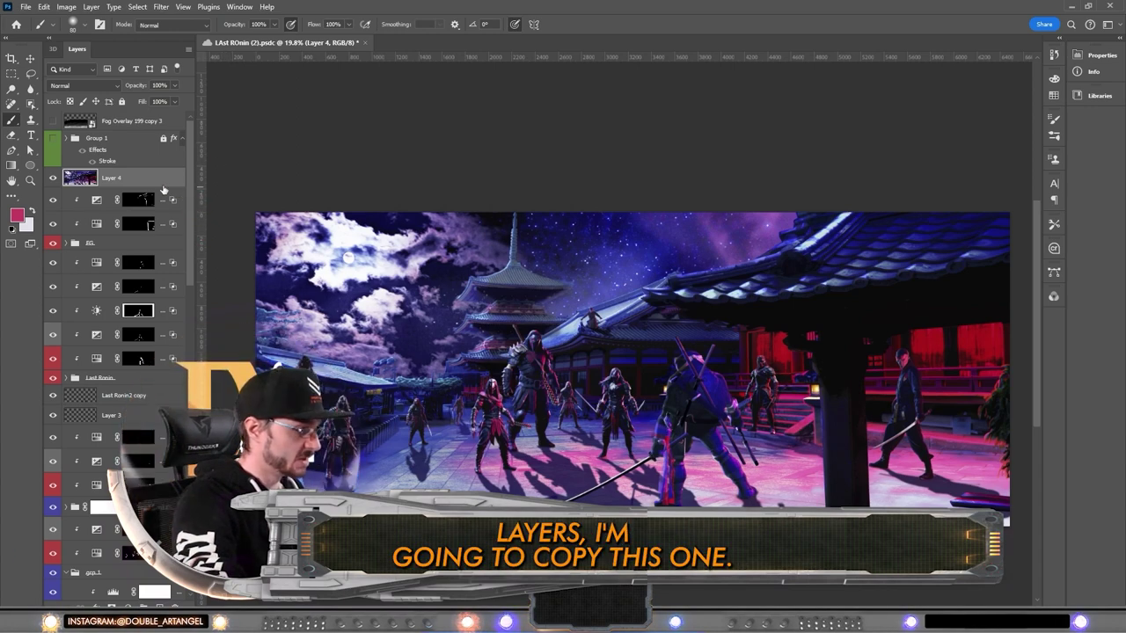
key("ctrl+j")
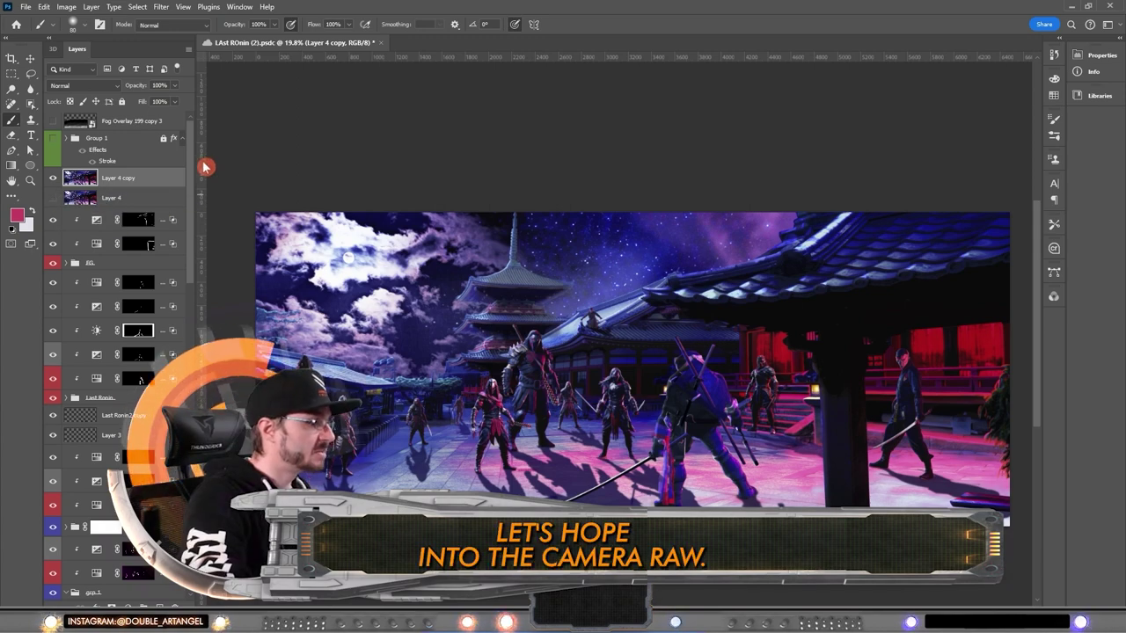
Apply the Camera Raw filter to the duplicated merged layer.
left_click(161, 7)
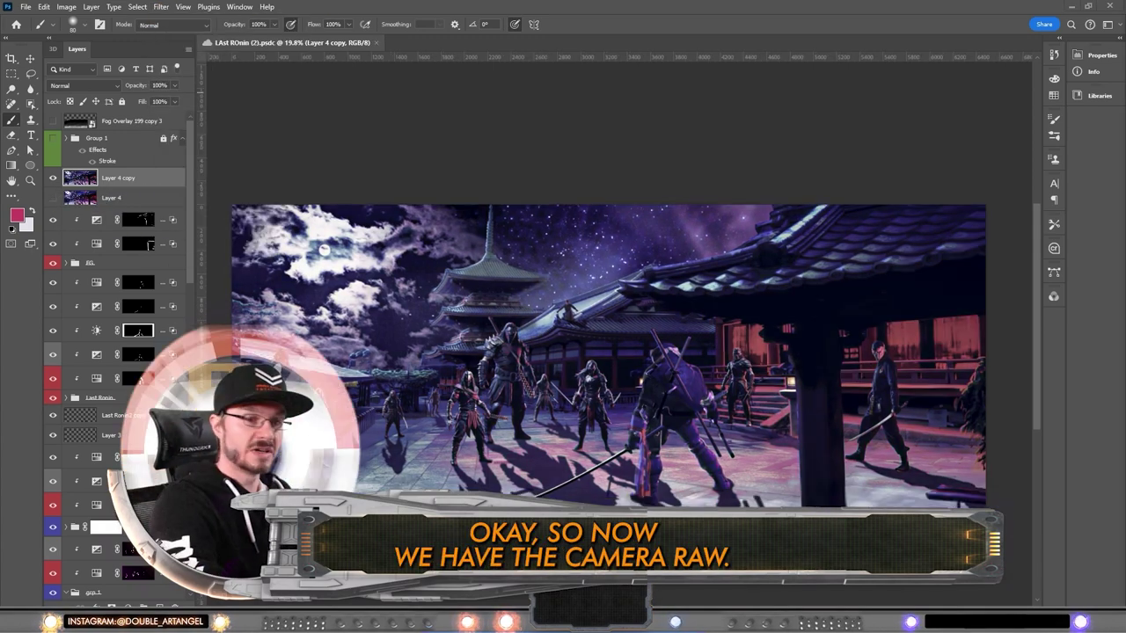
left_click(53, 195)
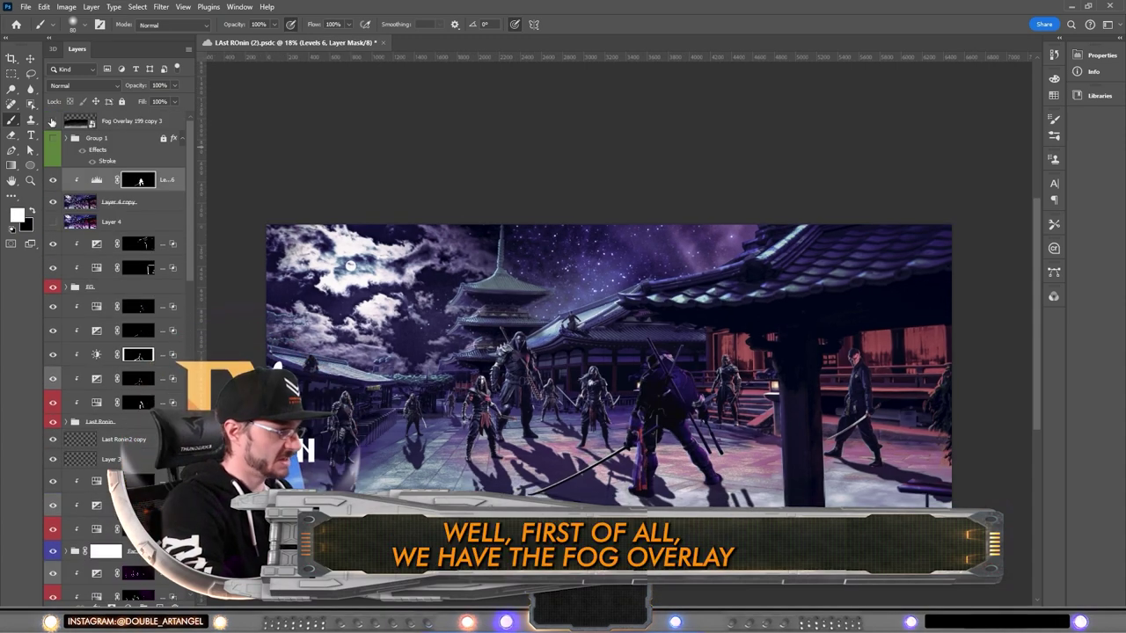
Show the Fog Overlay 199 copy 3 layer and mask its fog away from the dark foreground pillar.
left_click(52, 122)
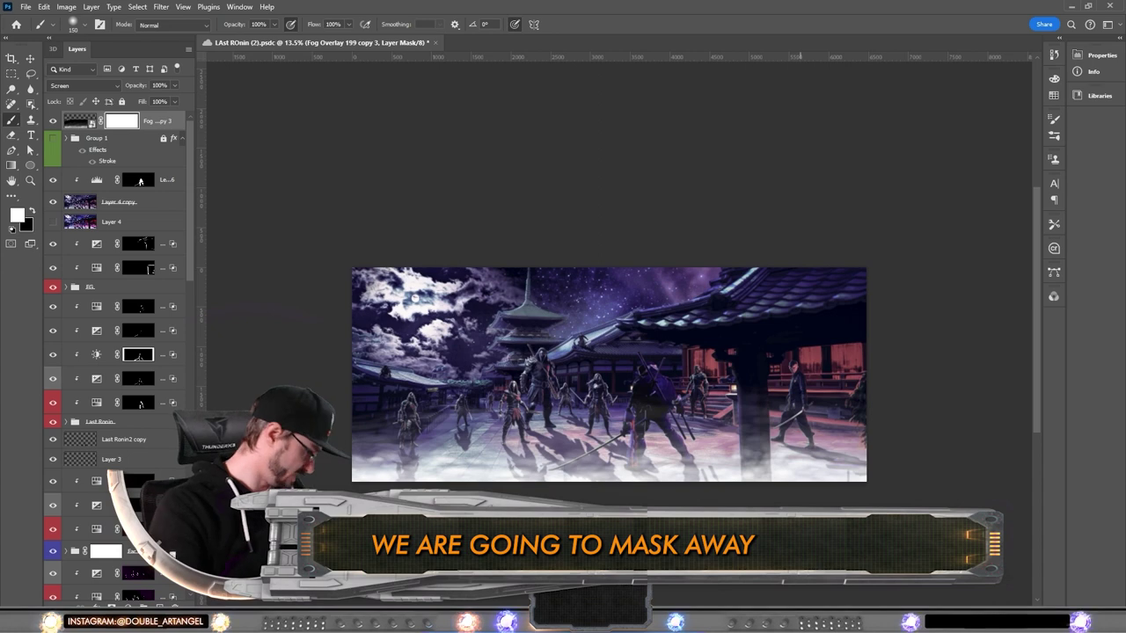
key("x")
mouse_move(753, 492)
left_mouse_down()
mouse_move(749, 369)
mouse_move(754, 453)
mouse_move(764, 395)
left_mouse_up()
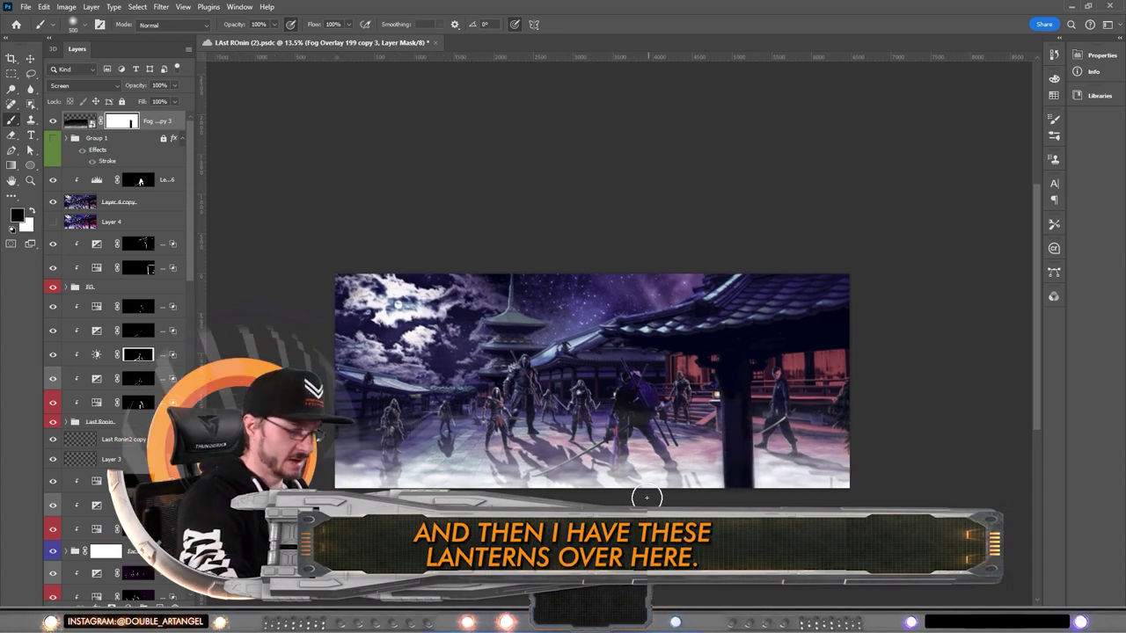
Duplicate the lantern lights Group 2 and the masked star overlay, placing both copies directly above the Layer 4 copy.
scroll(722, 407, "up", 10)
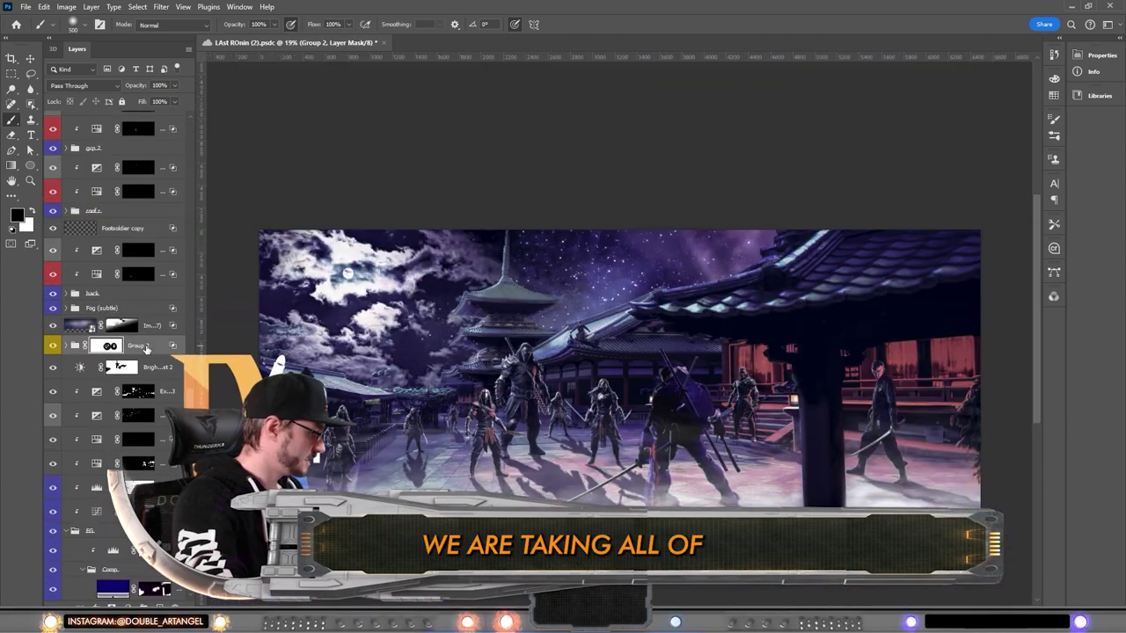
scroll(126, 356, "down", 1)
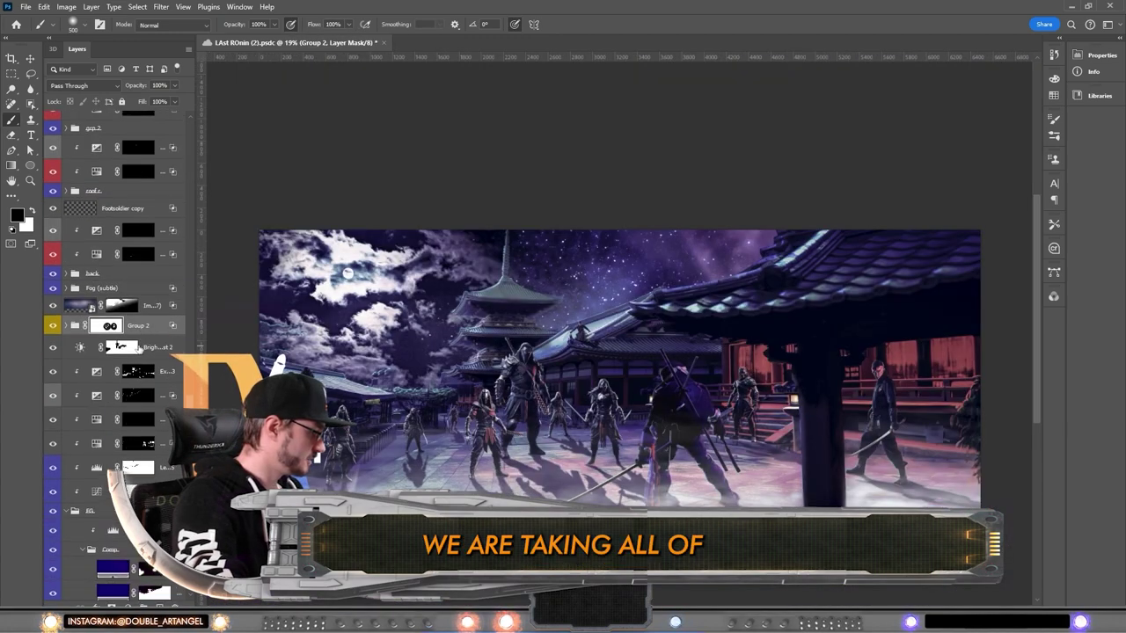
scroll(125, 360, "down", 2)
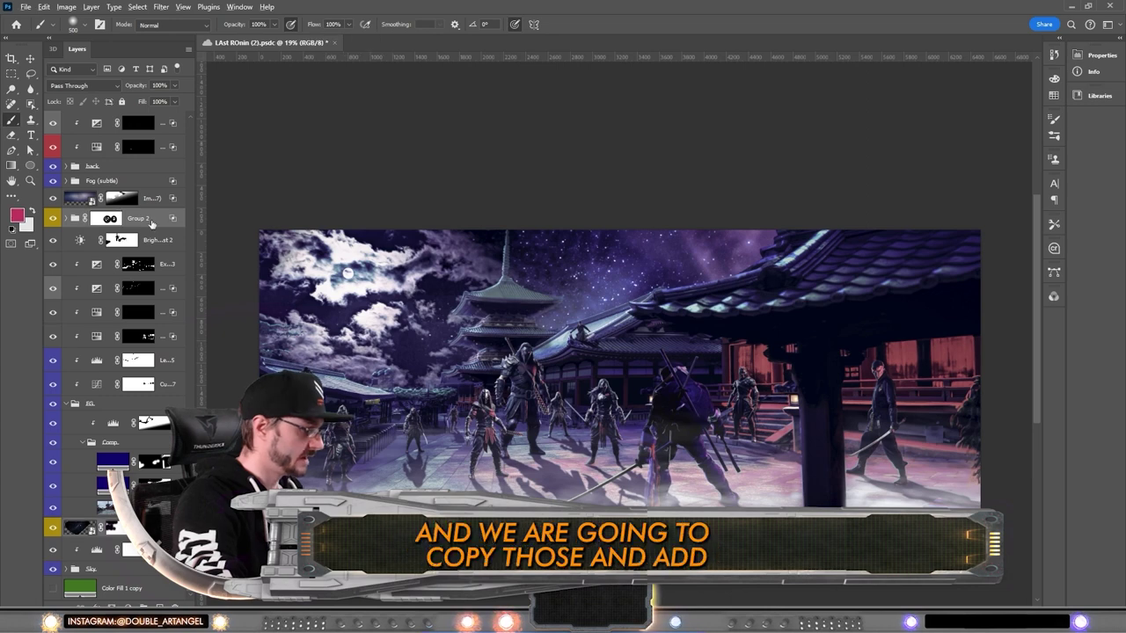
left_click_drag(88, 429, 144, 187)
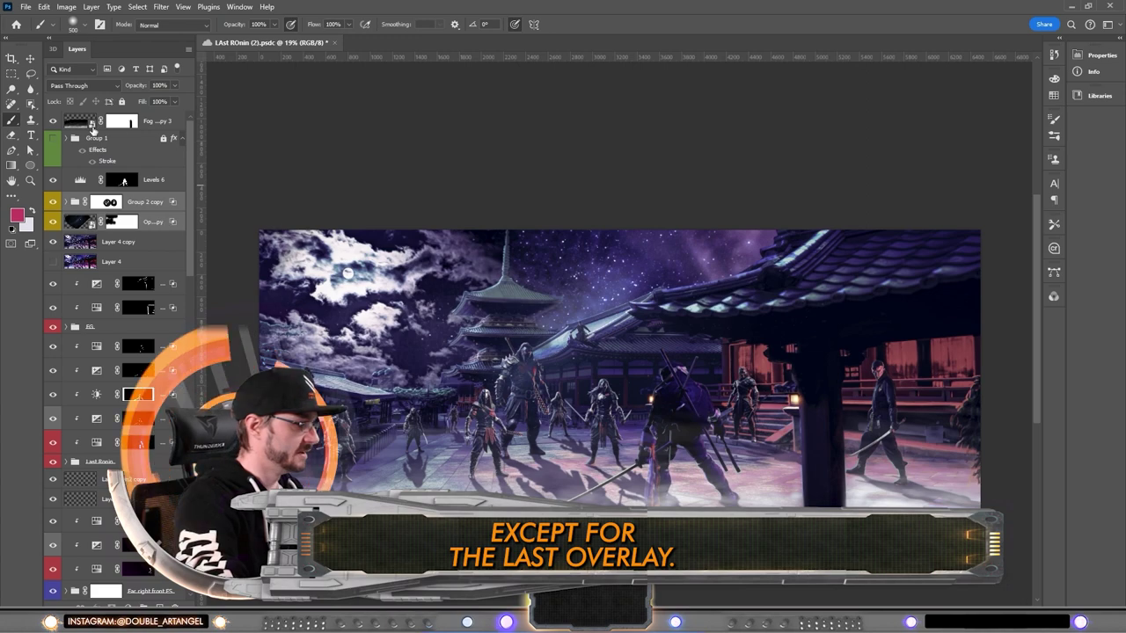
left_click(52, 122)
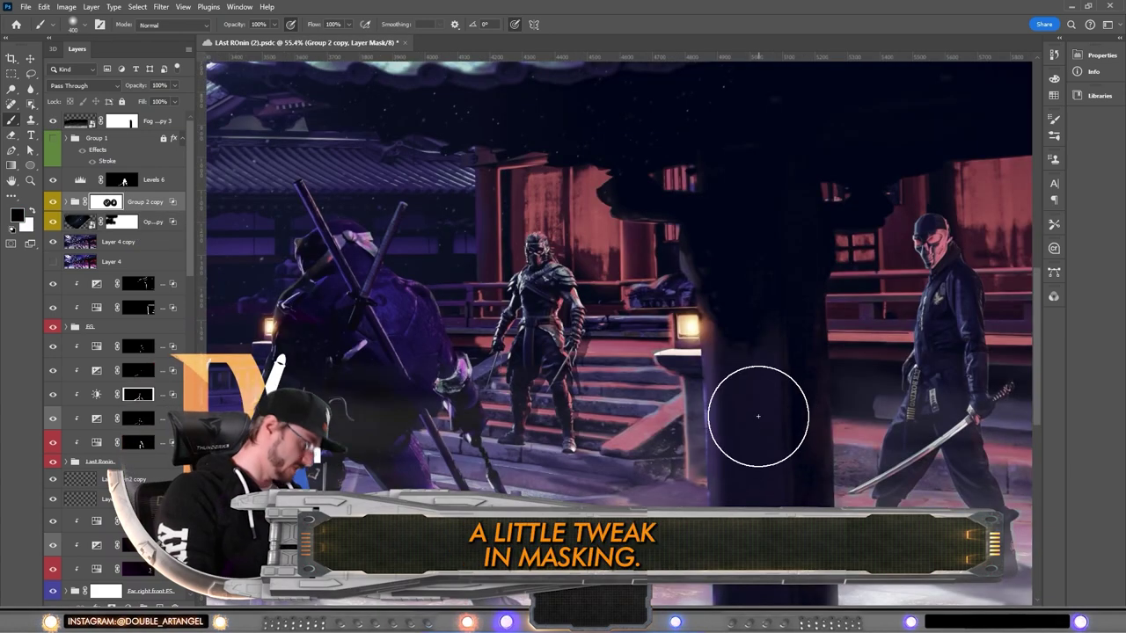
Mask the lantern glow off the edge of the dark foreground pillar on Group 2 copy, using a much smaller brush.
key("[")
key("[")
key("[")
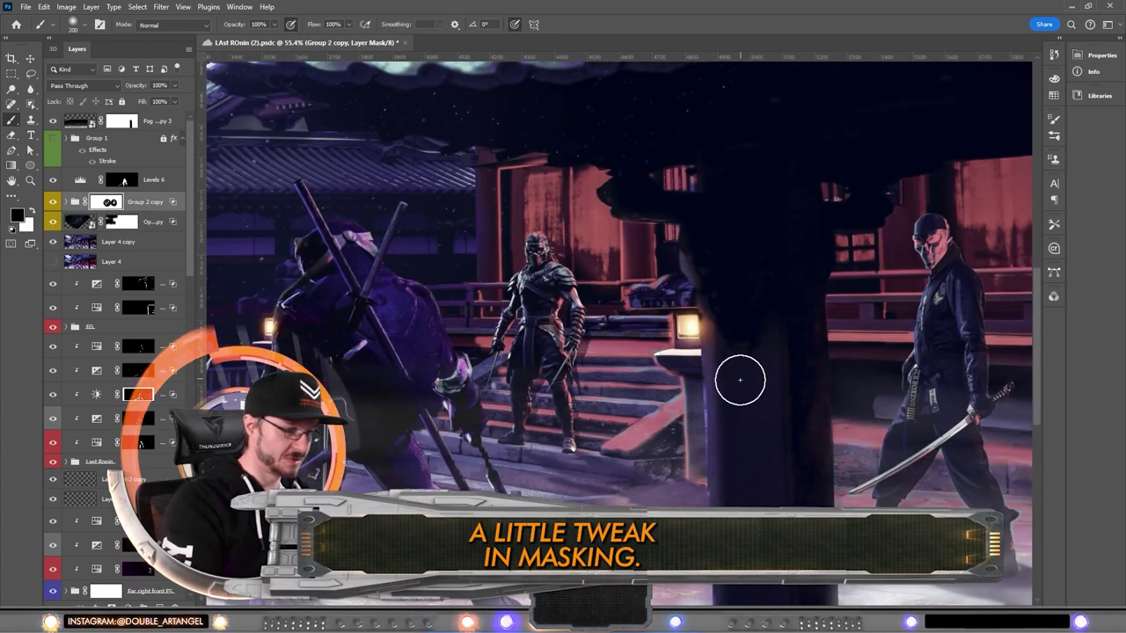
key("[")
key("[")
key("[")
key("[")
key("[")
key("[")
key("[")
key("[")
key("[")
key("[")
key("[")
key("[")
left_click_drag(708, 316, 706, 358)
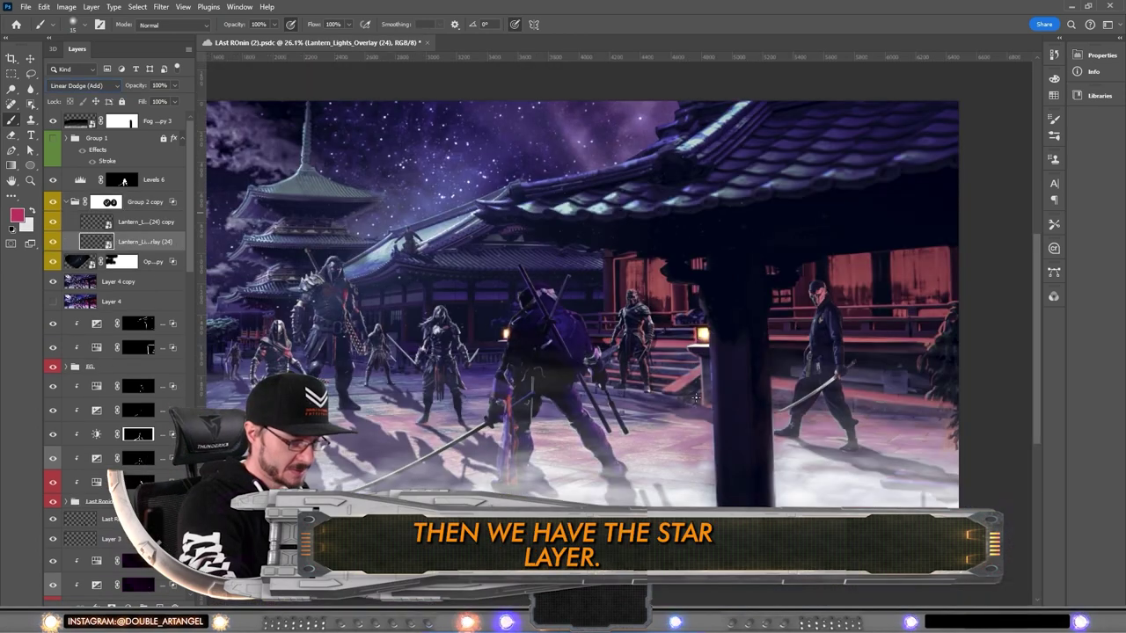
Hide and delete the OpticsPlus_Stars_11 copy overlay below Group 2 copy.
scroll(682, 390, "down", 1)
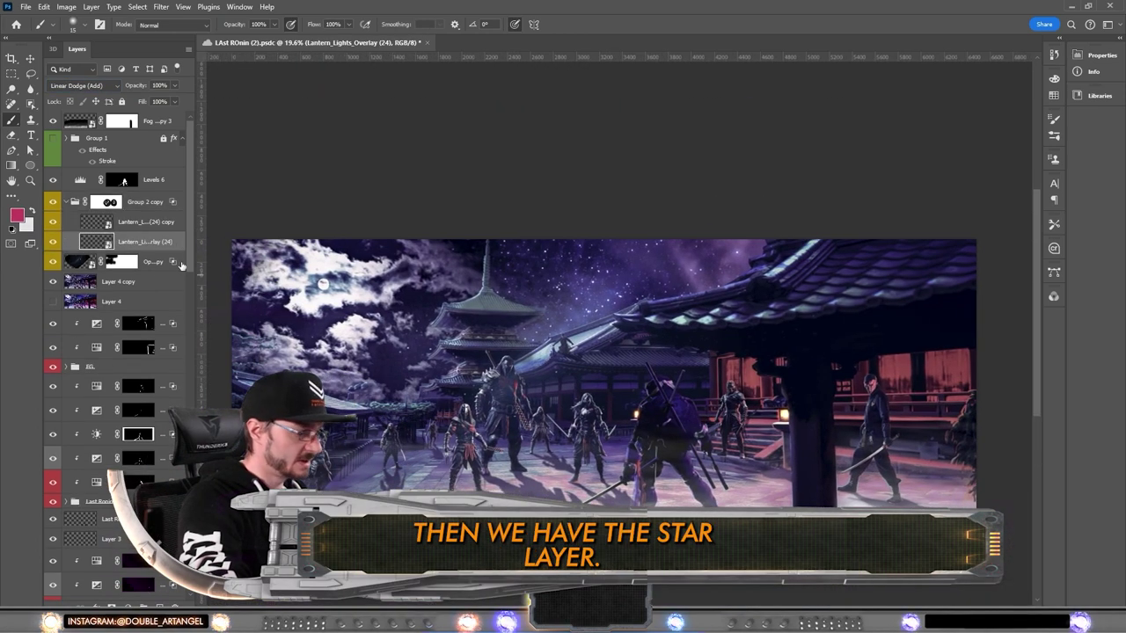
left_click(123, 261)
left_click(52, 261)
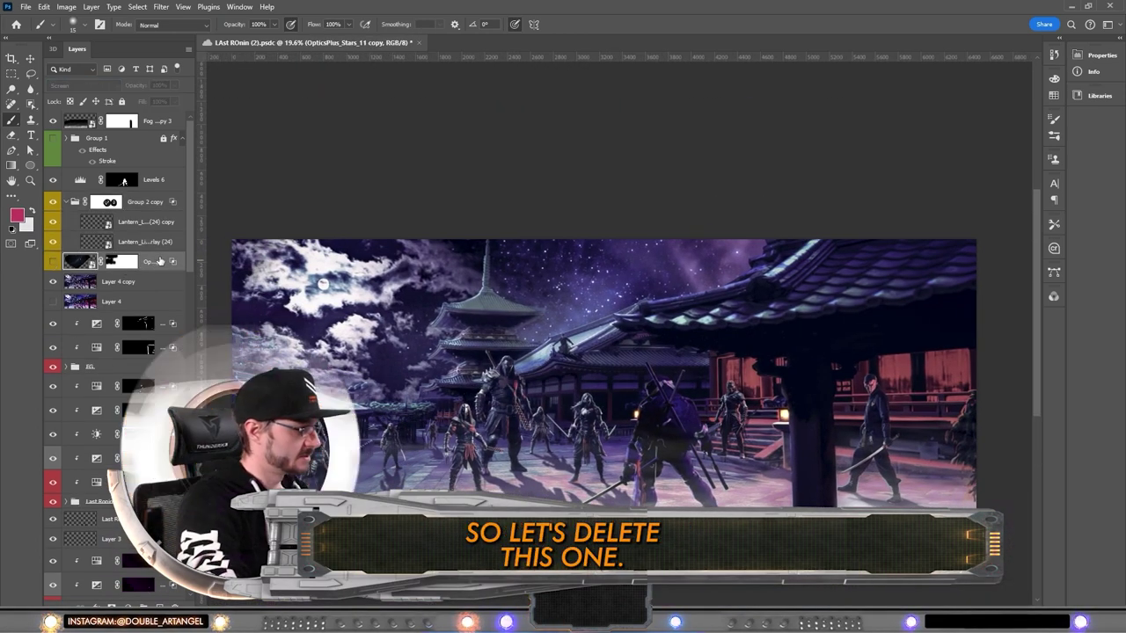
key("Delete")
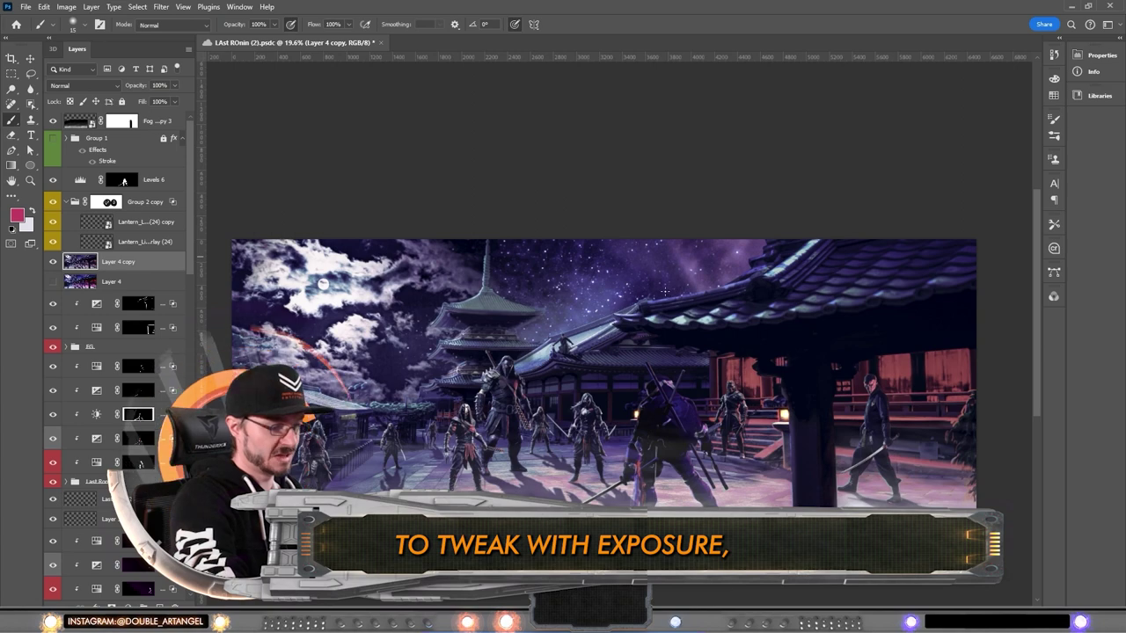
Inspect the stars in the sky beside the pagoda and open the blending options of Layer 4 copy.
left_click_drag(613, 273, 641, 283)
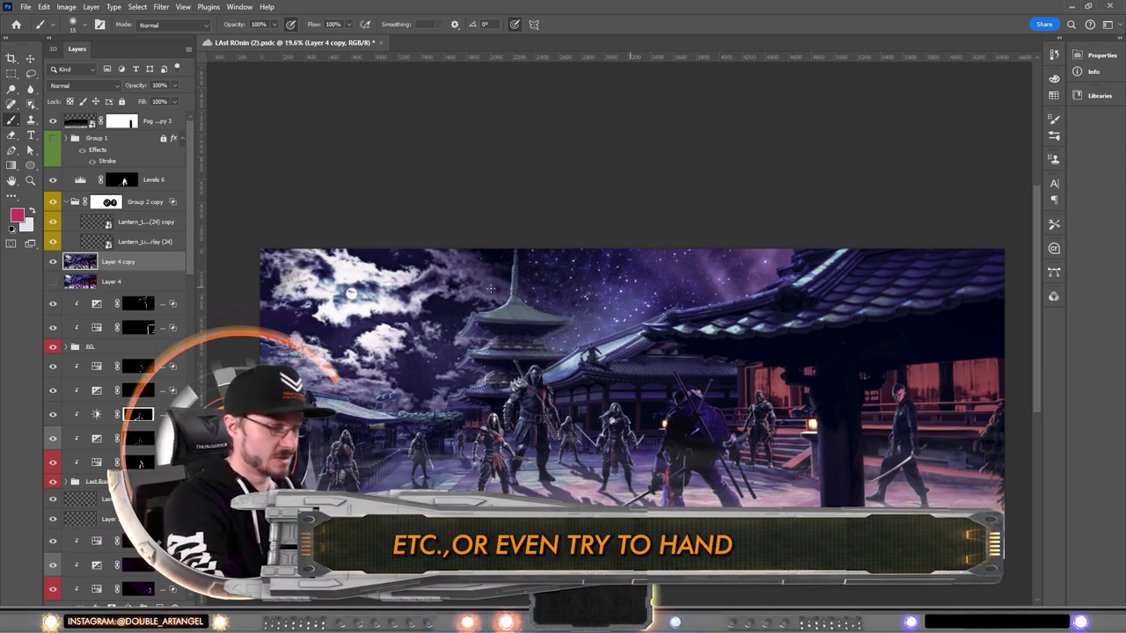
scroll(590, 291, "up", 7)
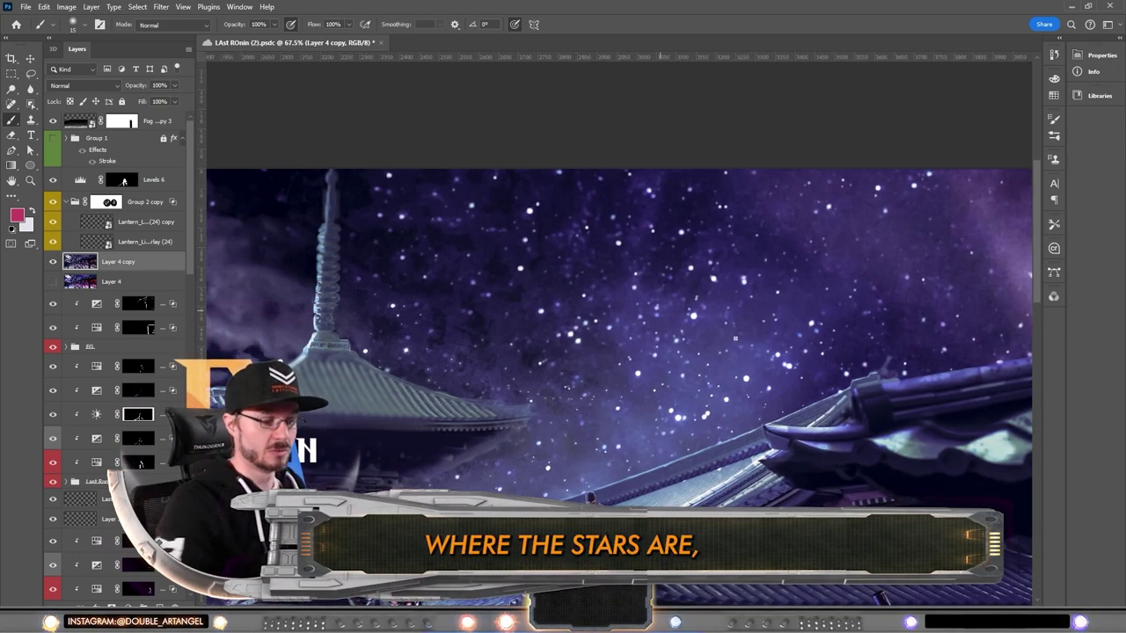
scroll(735, 339, "down", 7)
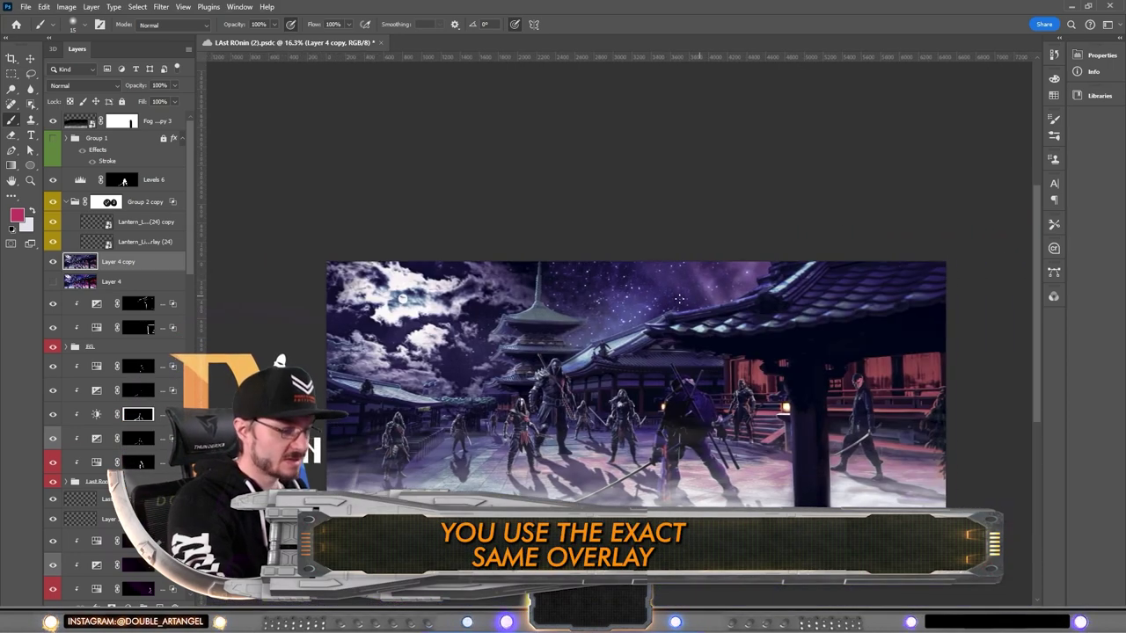
scroll(701, 315, "up", 1)
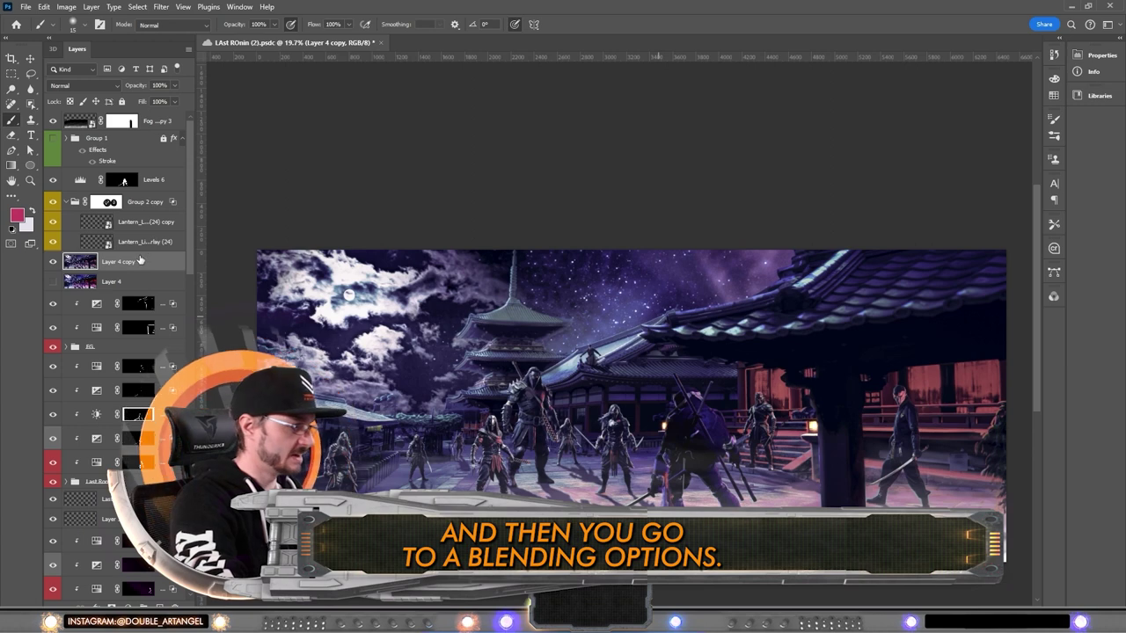
right_click(152, 262)
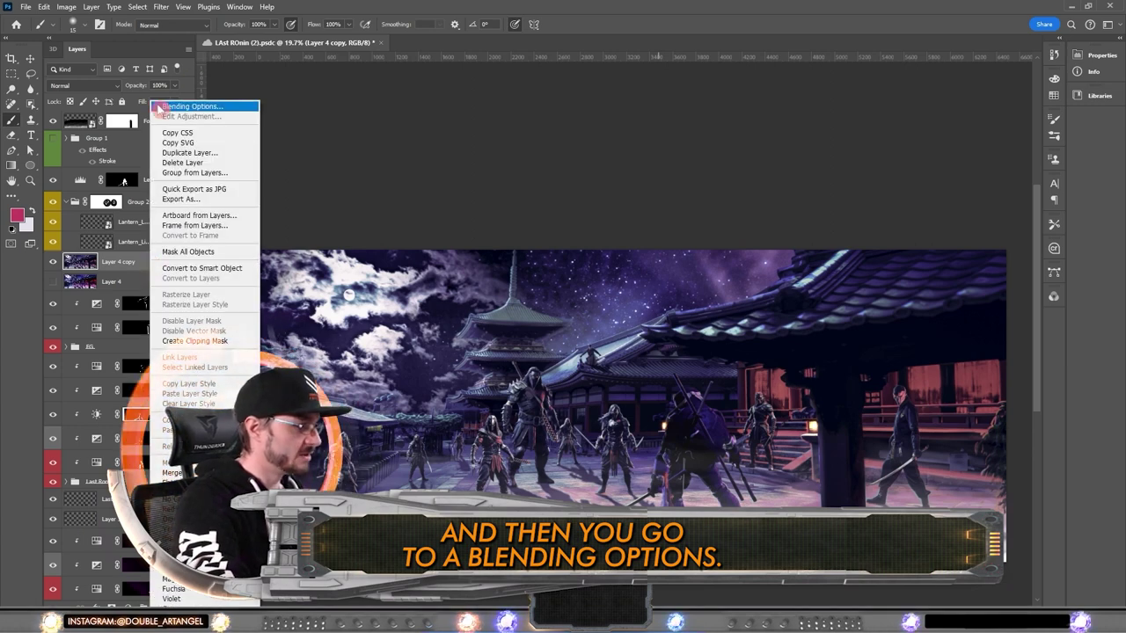
left_click(158, 107)
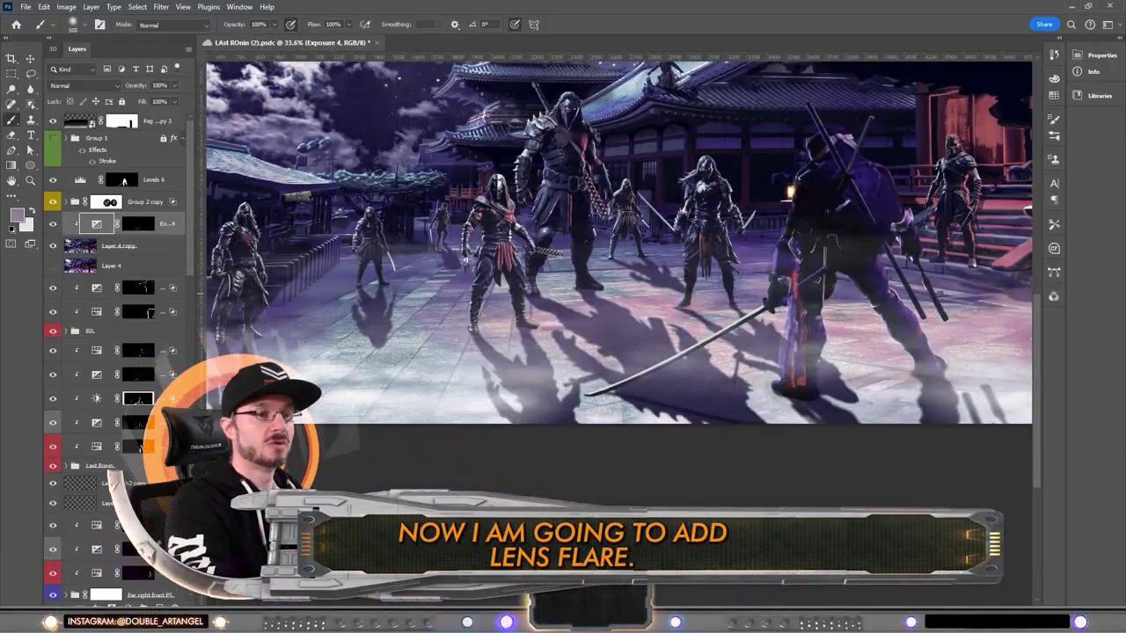
Set the blend mode of lens flare layer 40 to Screen.
scroll(619, 330, "down", 1)
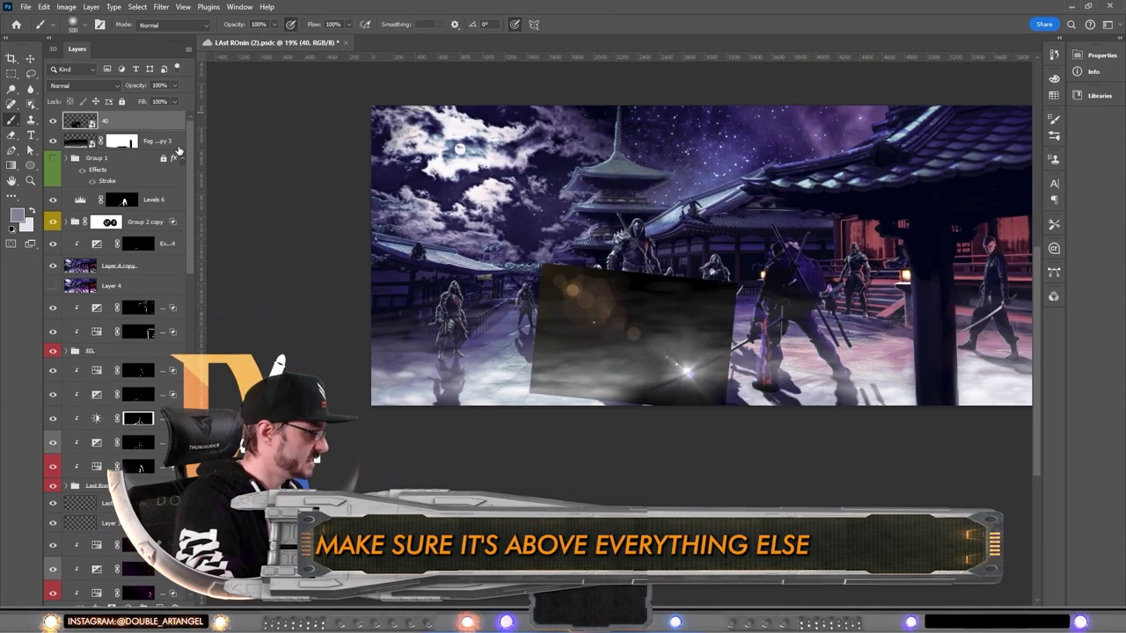
left_click(118, 85)
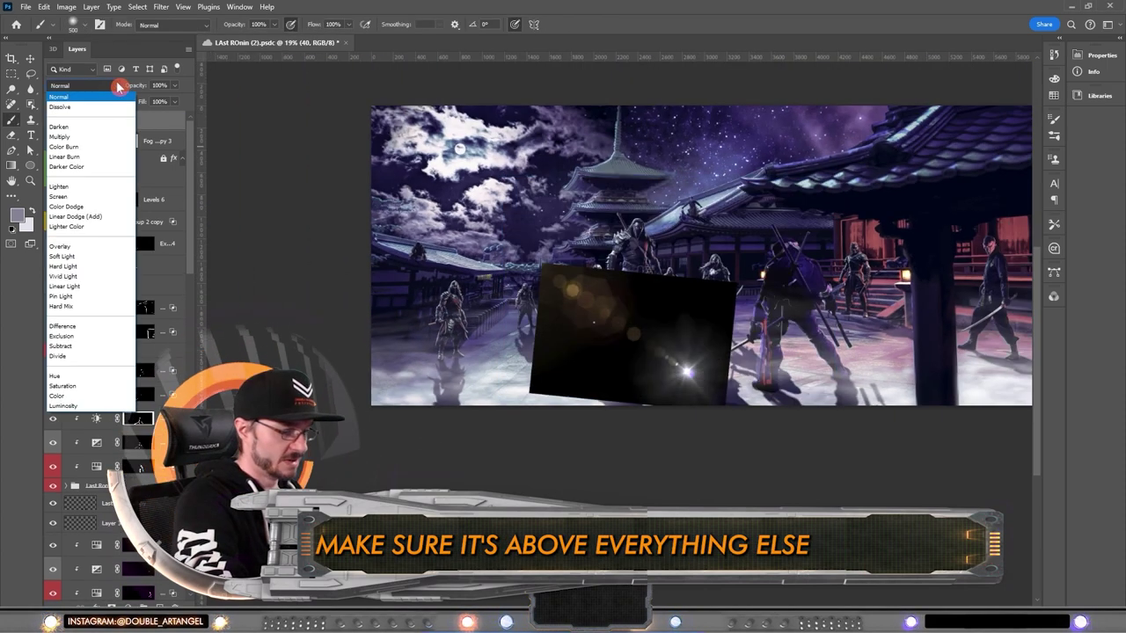
left_click(119, 161)
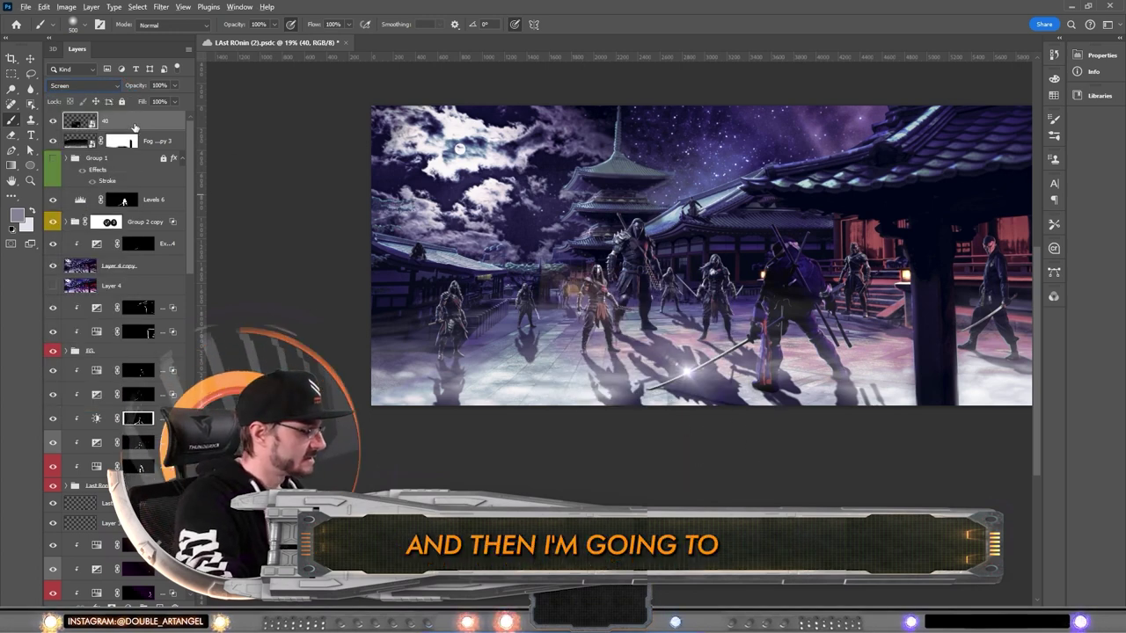
Duplicate lens flare layer 40 and enlarge the copy with Free Transform so its rings reach into the cloudy sky.
key("ctrl+j")
left_click(30, 74)
right_click(658, 368)
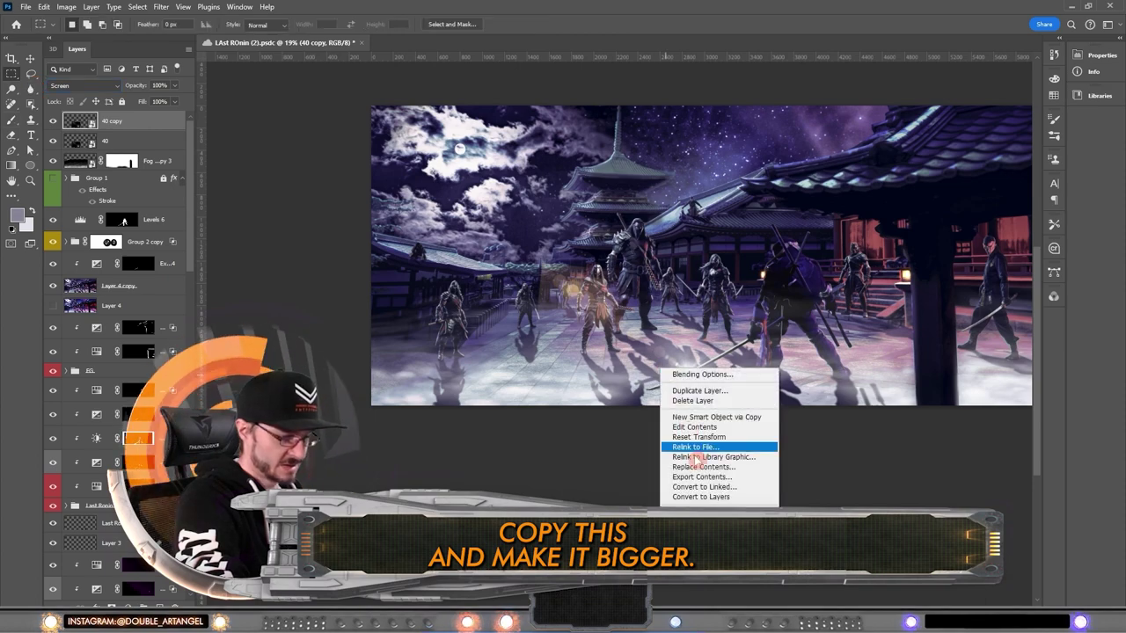
left_click(700, 554)
left_click_drag(432, 300, 380, 311)
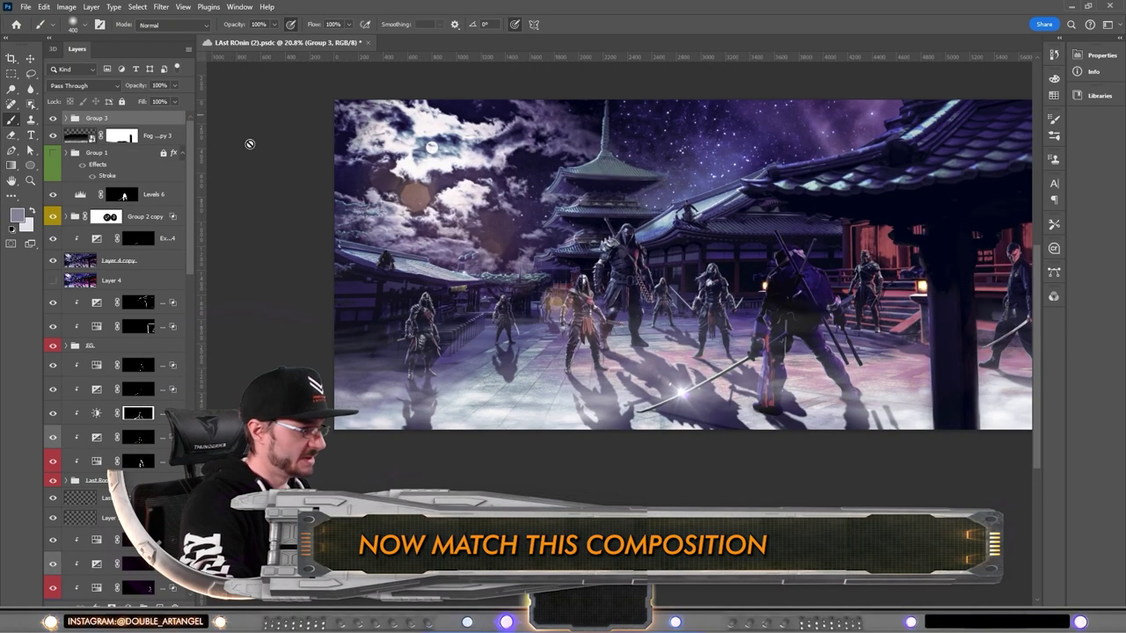
Add a Hue/Saturation adjustment clipped to the flare Group 3 and colorize it with a hue of about 198.
left_click_drag(816, 273, 703, 308)
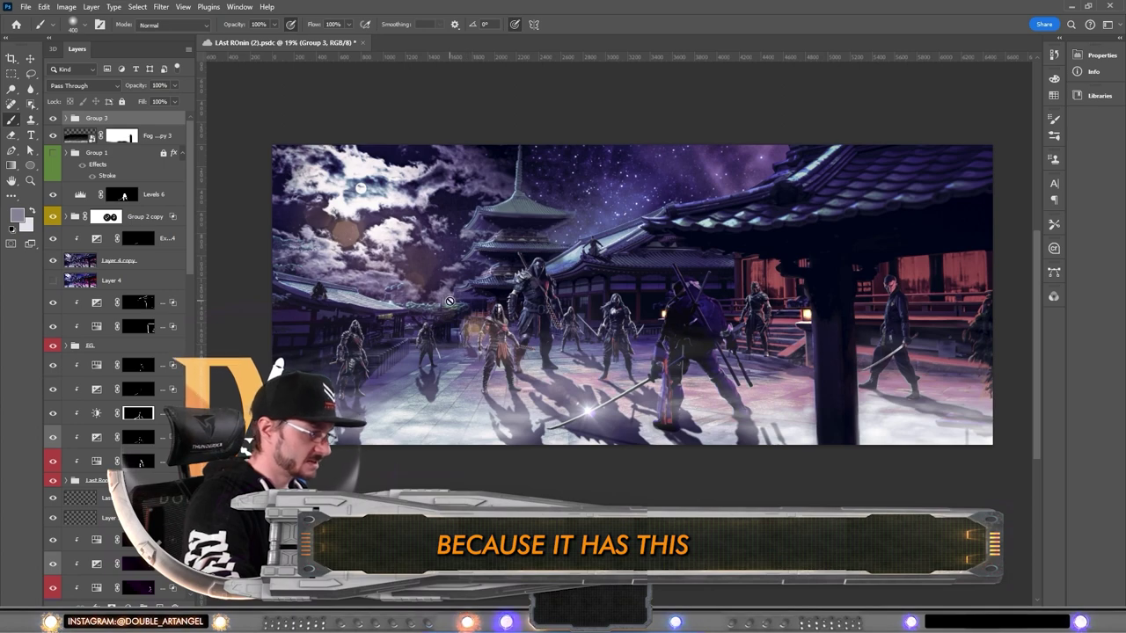
left_click(127, 606)
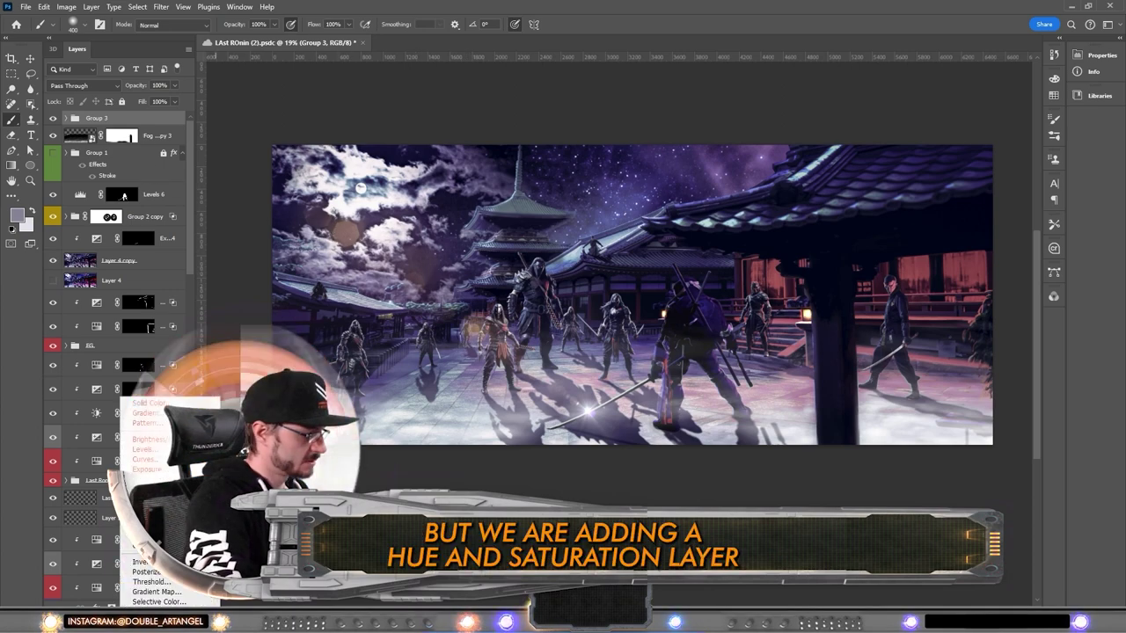
left_click(154, 455)
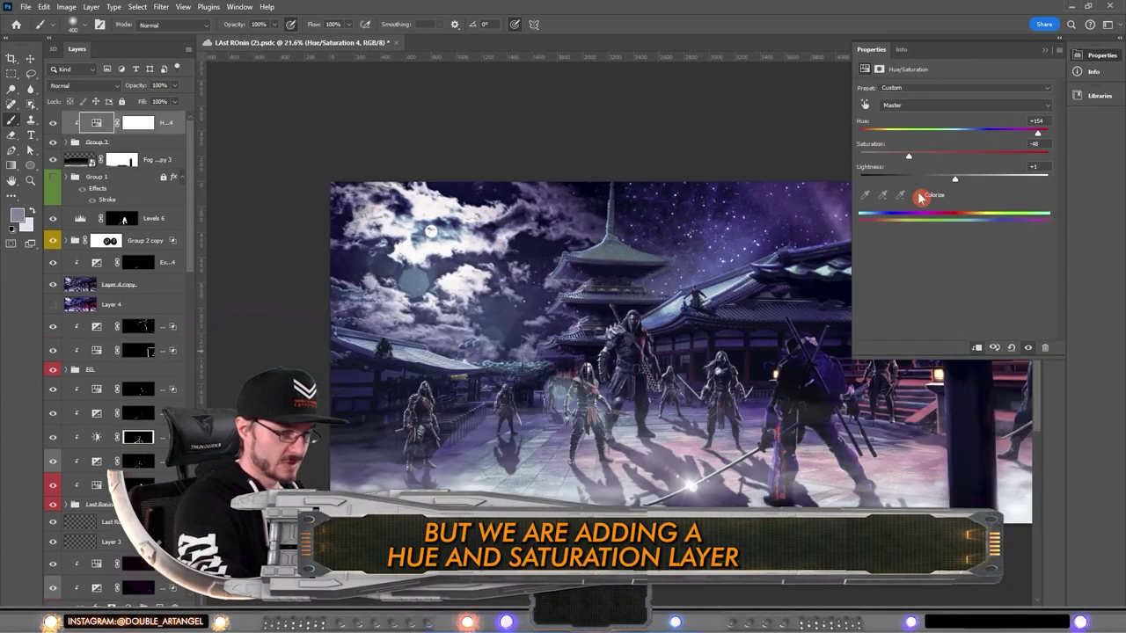
left_click(919, 195)
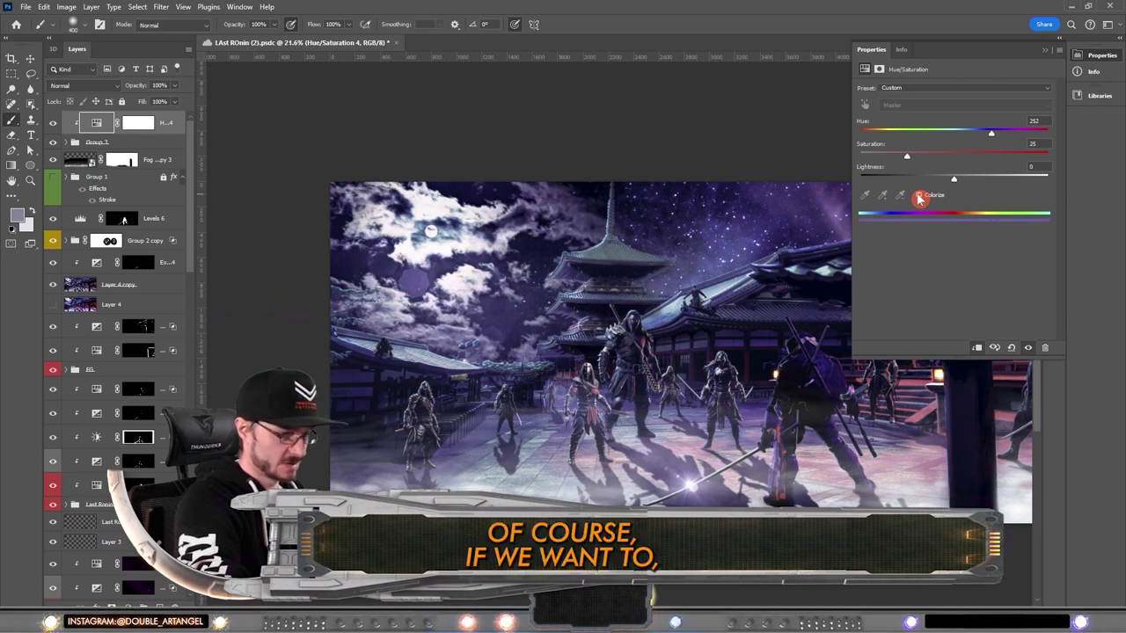
left_click_drag(991, 134, 964, 139)
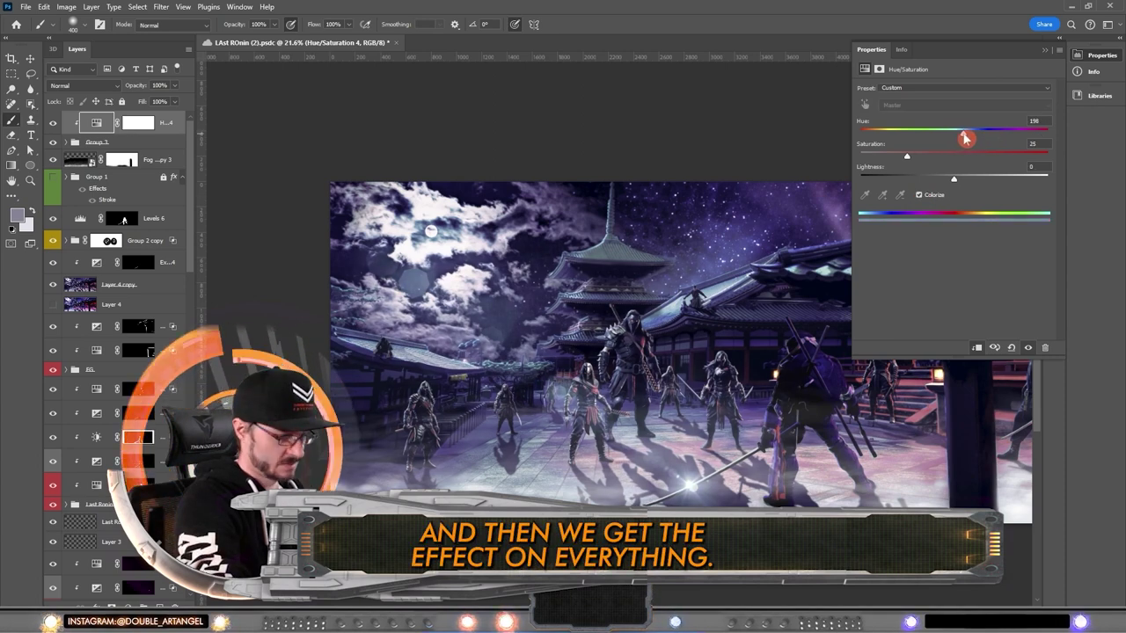
left_click_drag(965, 138, 967, 139)
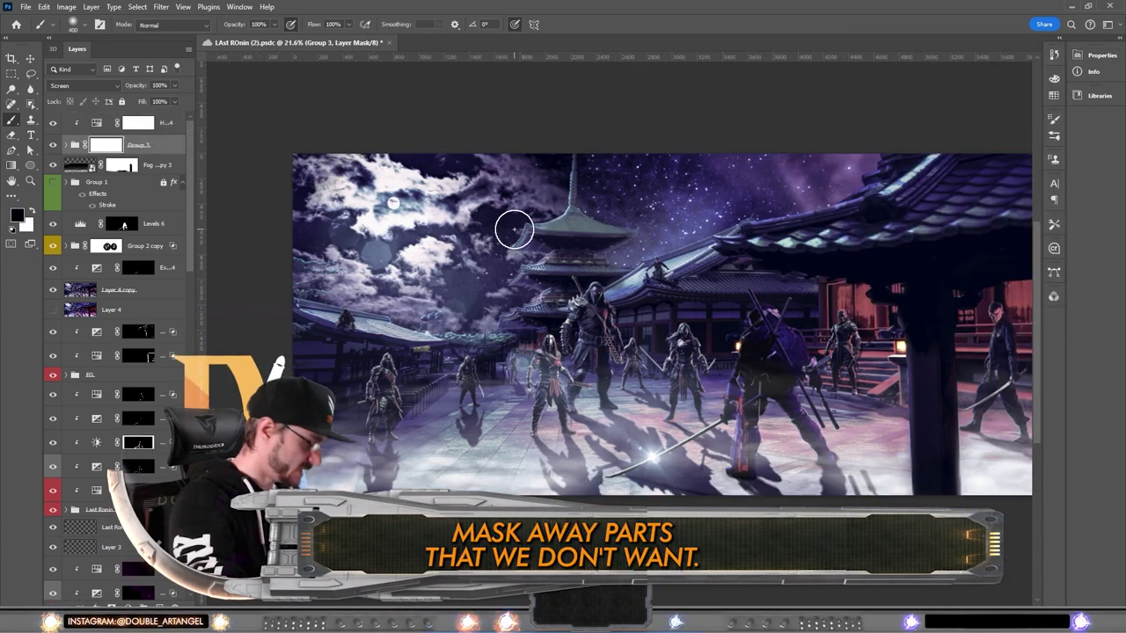
Mask away the unwanted flare parts of Group 3 in the sky beside the pagoda, using a brush enlarged to 1000.
key("]")
key("]")
key("]")
key("]")
key("]")
key("]")
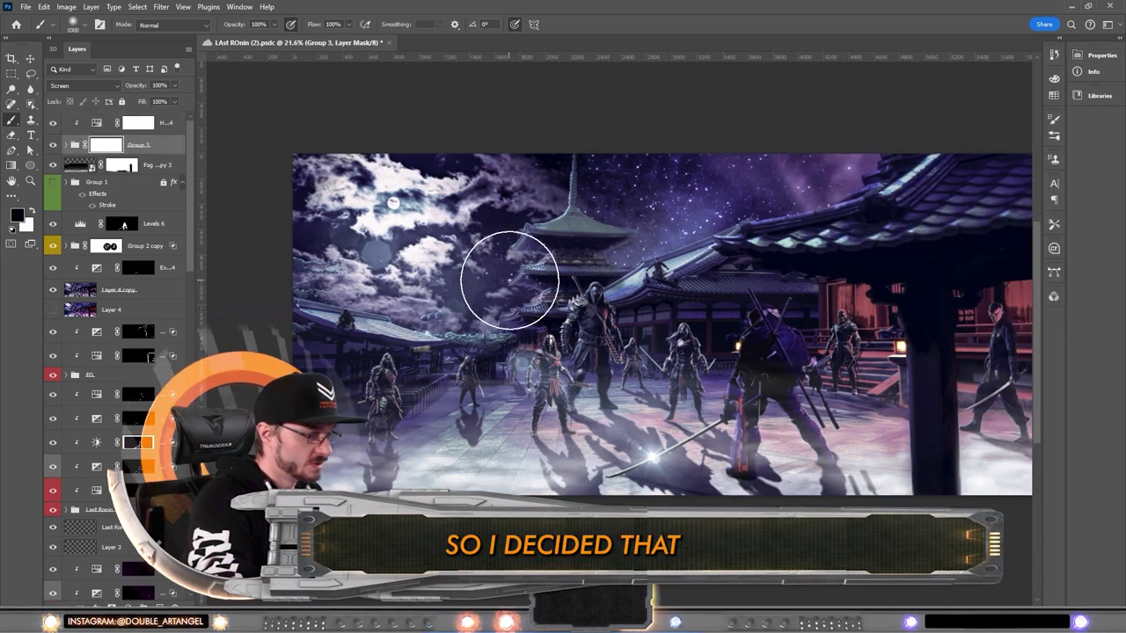
left_click_drag(510, 281, 508, 256)
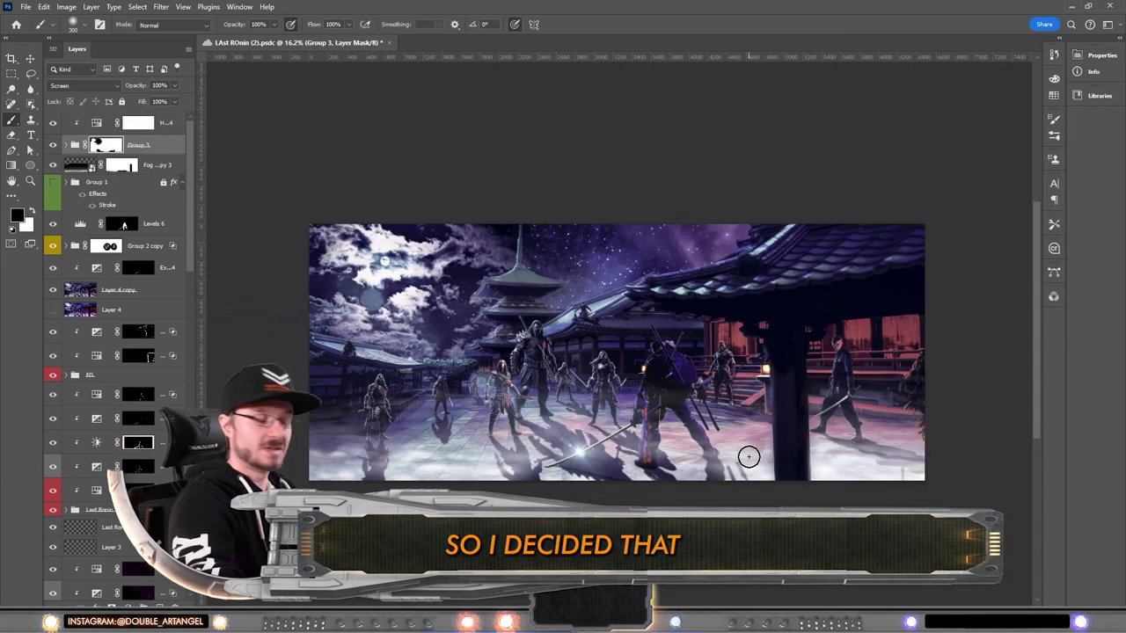
Rotate flare layer 03 by 32.24°, scale it to 0.09%, and position it over the large armored warrior's eye.
scroll(525, 380, "up", 8)
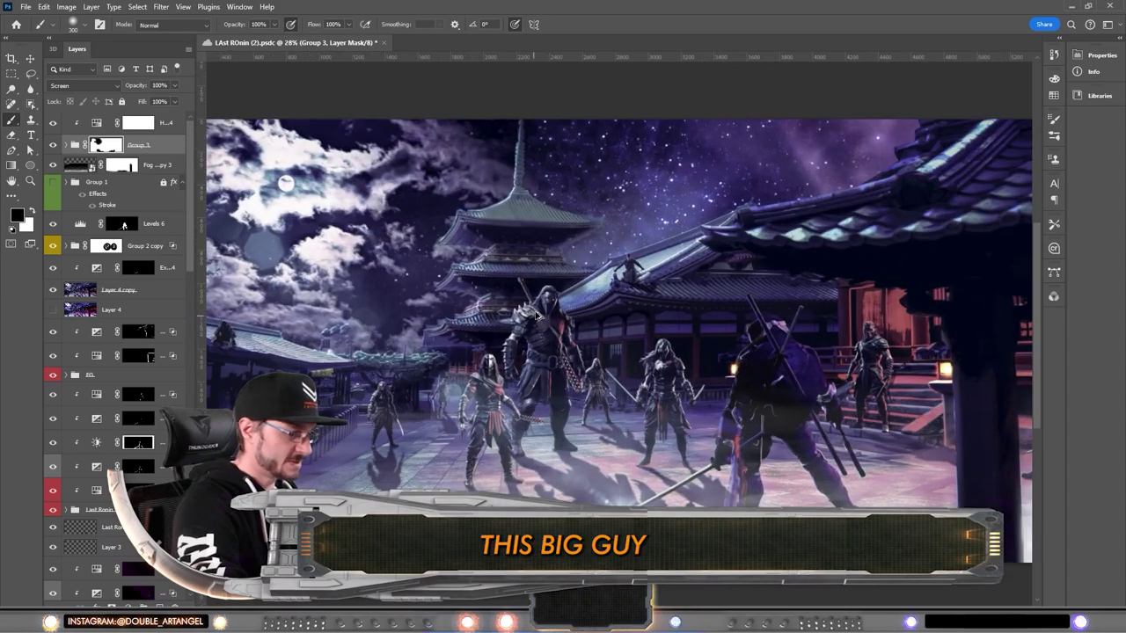
scroll(545, 309, "down", 5)
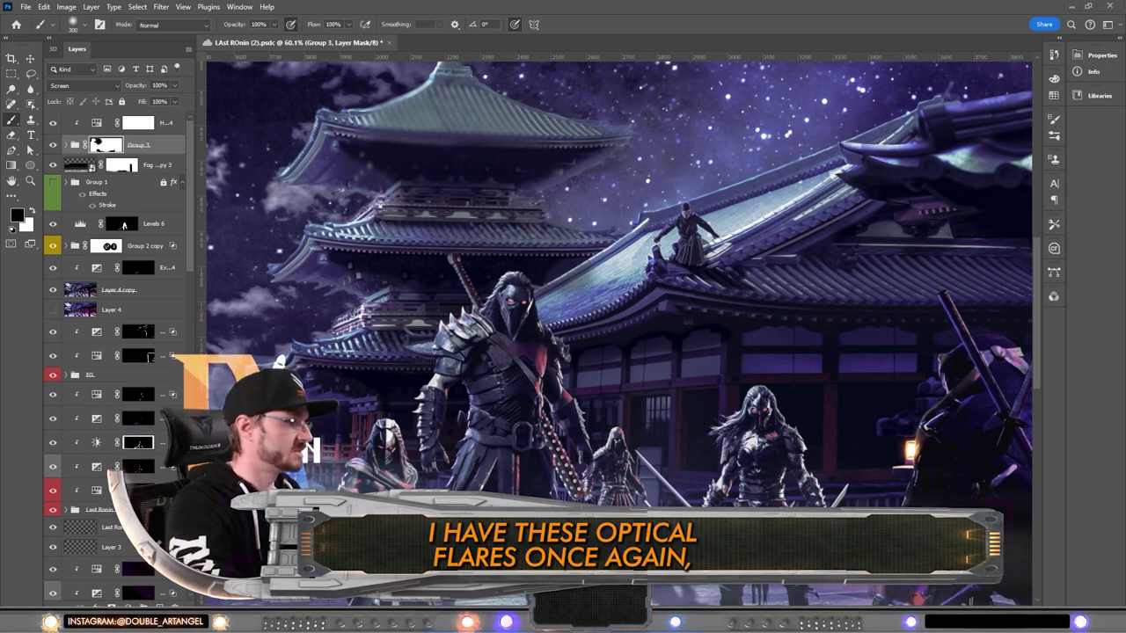
key("ctrl+0")
left_click(174, 125)
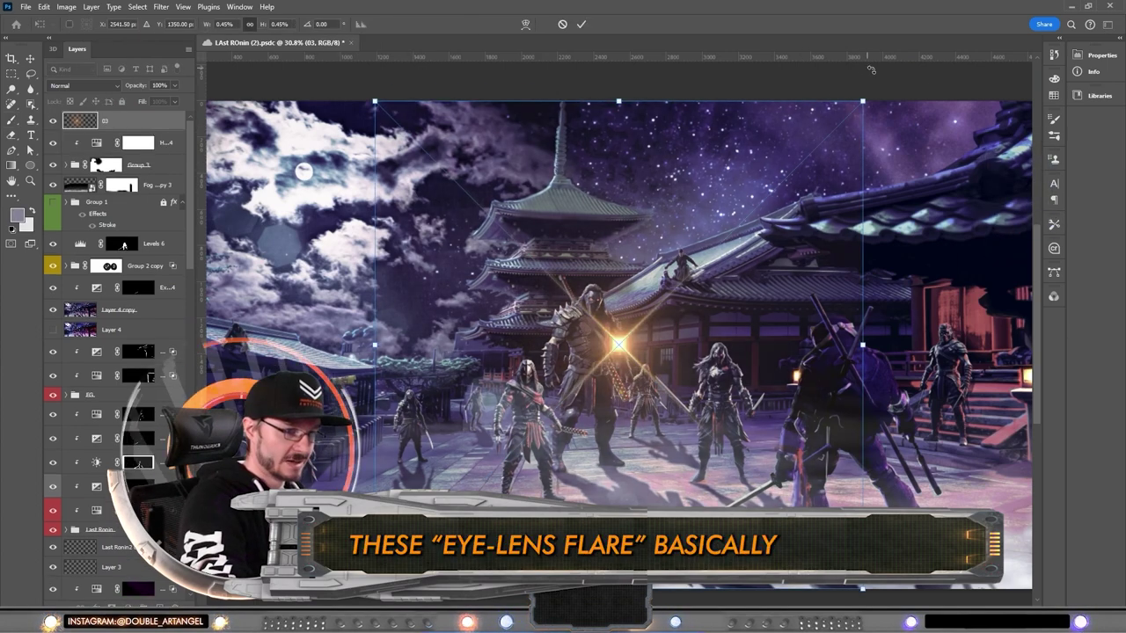
left_click_drag(868, 71, 869, 257)
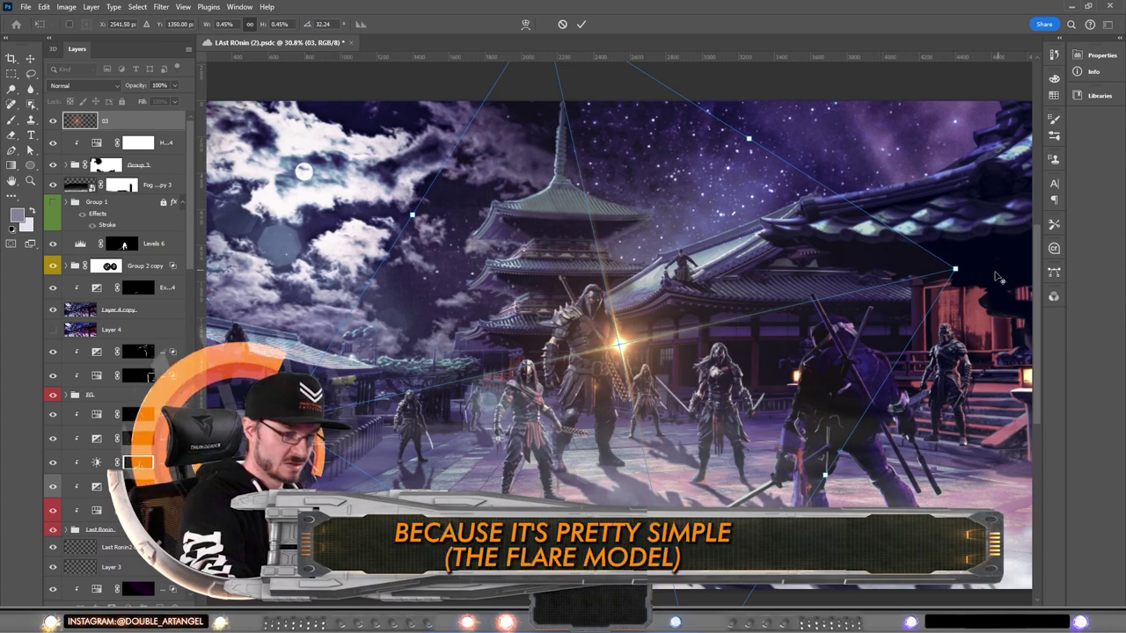
left_click_drag(959, 288, 651, 320)
left_click_drag(792, 223, 603, 241)
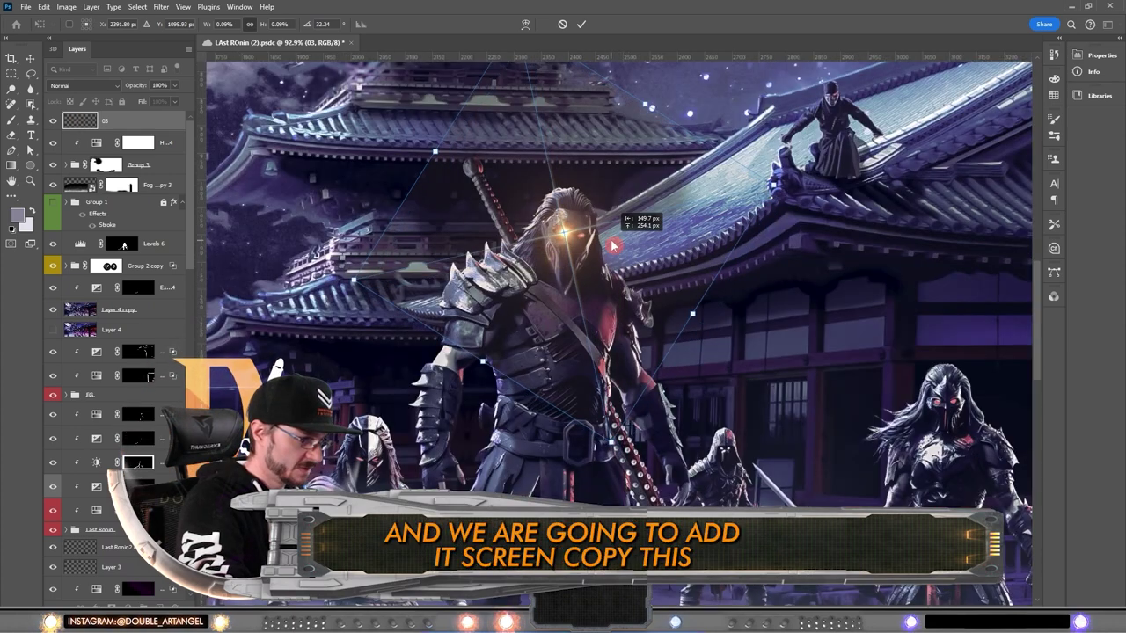
key("Return")
Set the blend mode of eye flare layer 03 to Screen and duplicate the layer.
left_click(83, 85)
left_click(80, 204)
key("ctrl+j")
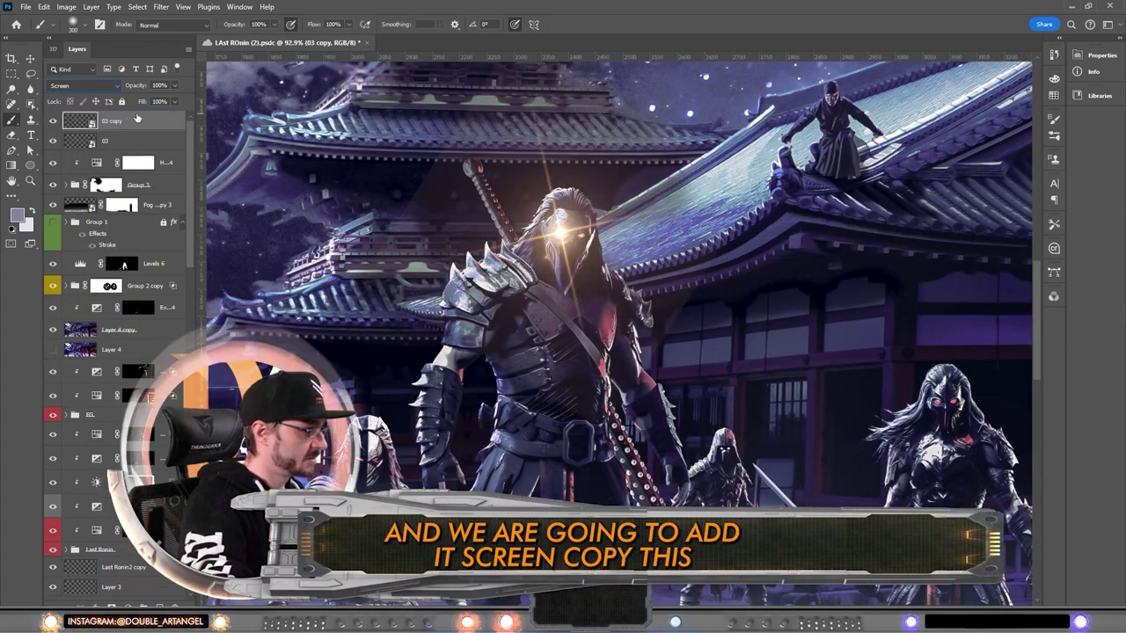
Move the duplicated flare layer 03 copy across onto the large armored warrior's second eye.
left_click(31, 59)
key("shift+Right")
key("shift+Right")
key("shift+Right")
key("shift+Right")
key("shift+Right")
key("shift+Right")
key("shift+Right")
key("shift+Left")
key("shift+Left")
key("shift+Left")
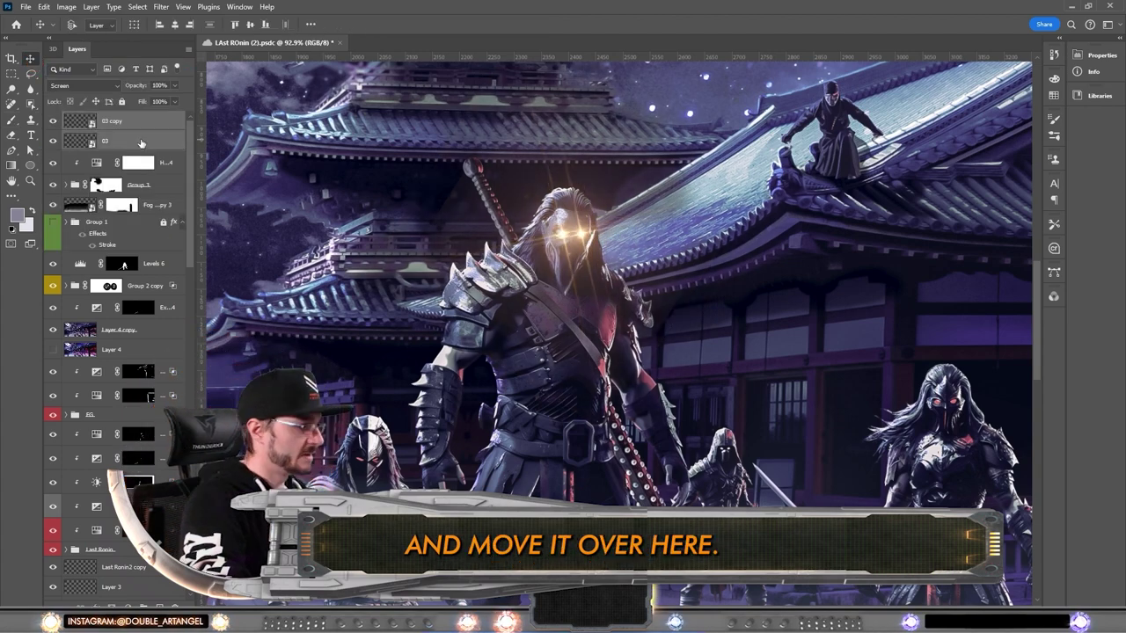
Group both eye flare layers and mask away the group's visible flare edges with a brush reduced to 150.
left_click(140, 142, "shift")
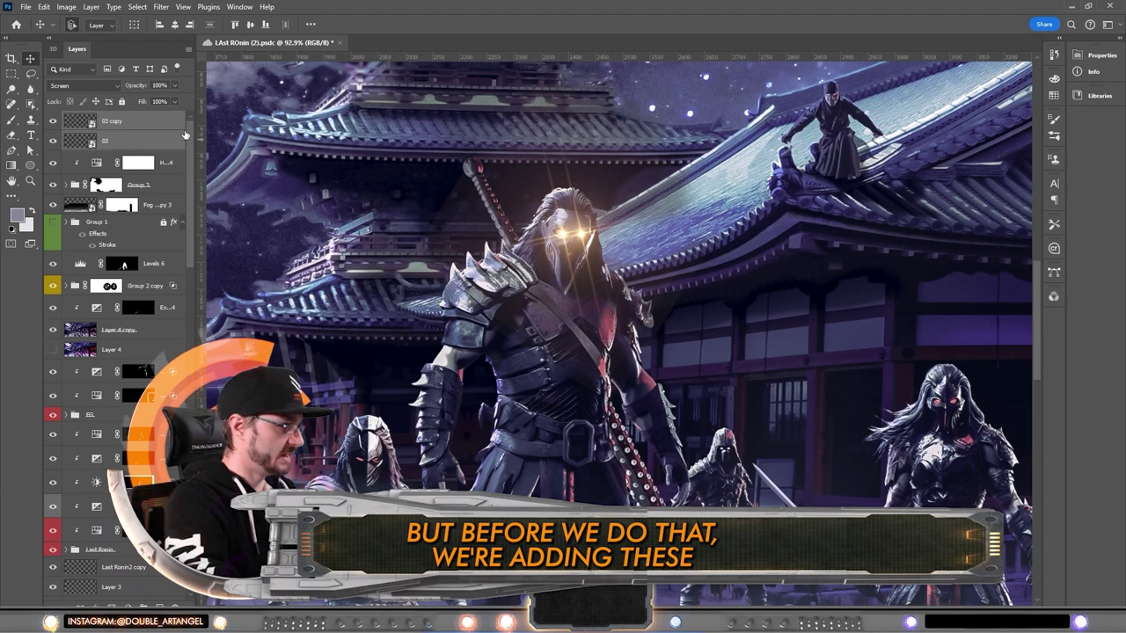
key("ctrl+g")
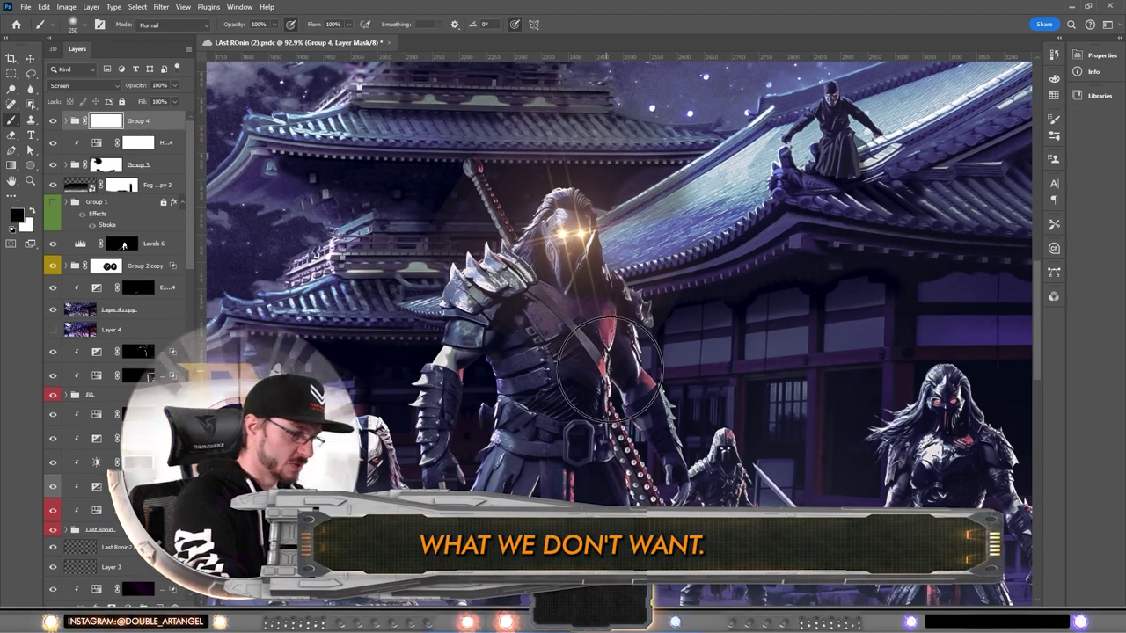
key("bracketleft")
key("bracketleft")
key("bracketleft")
key("bracketleft")
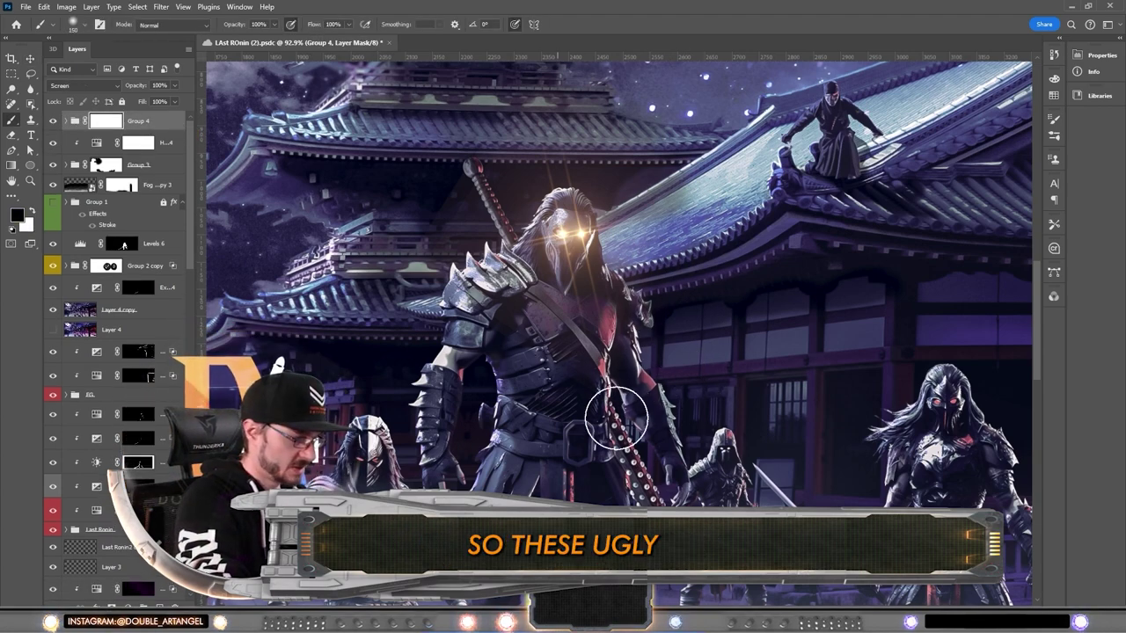
Add a Hue/Saturation adjustment clipped to eye flare Group 4 and shift the flares' color to red.
left_click(128, 605)
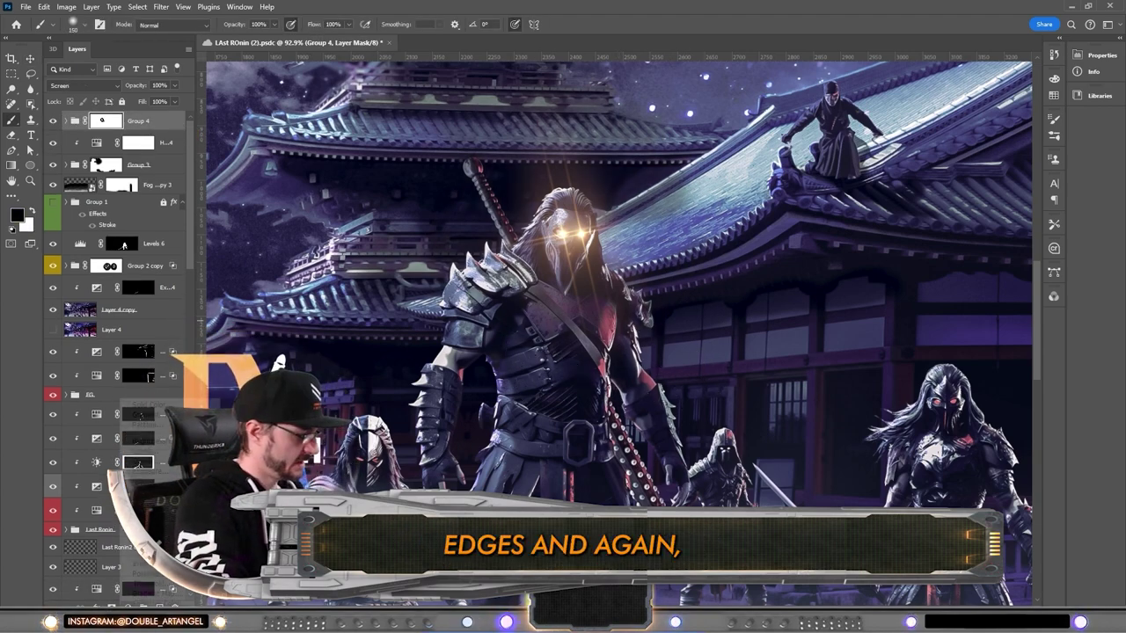
left_click(151, 496)
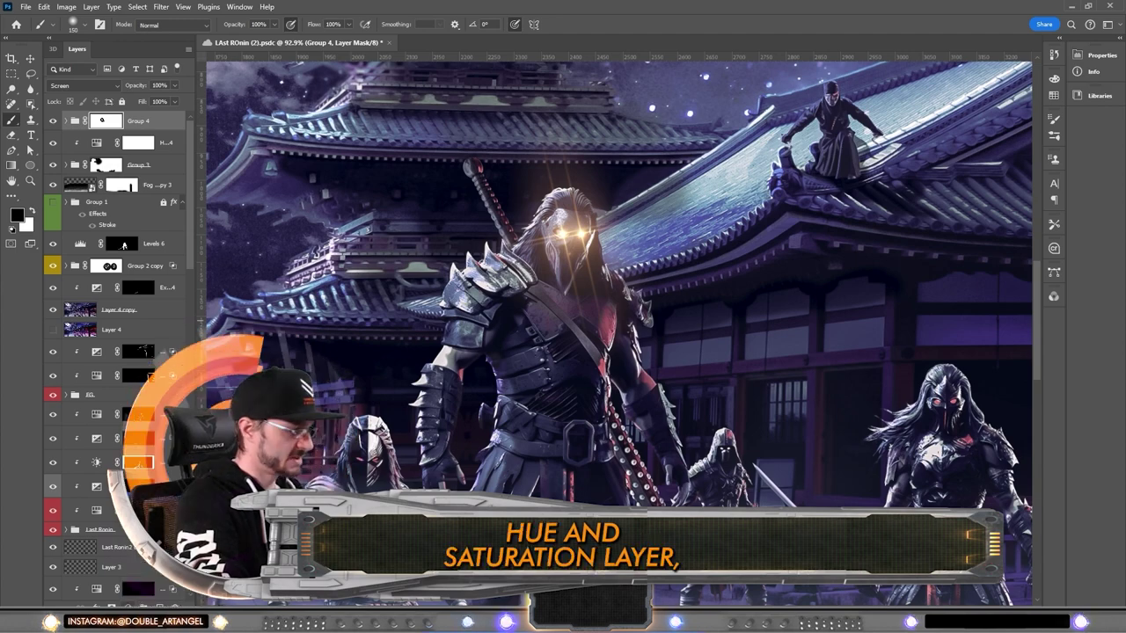
left_click(976, 347)
left_click(918, 195)
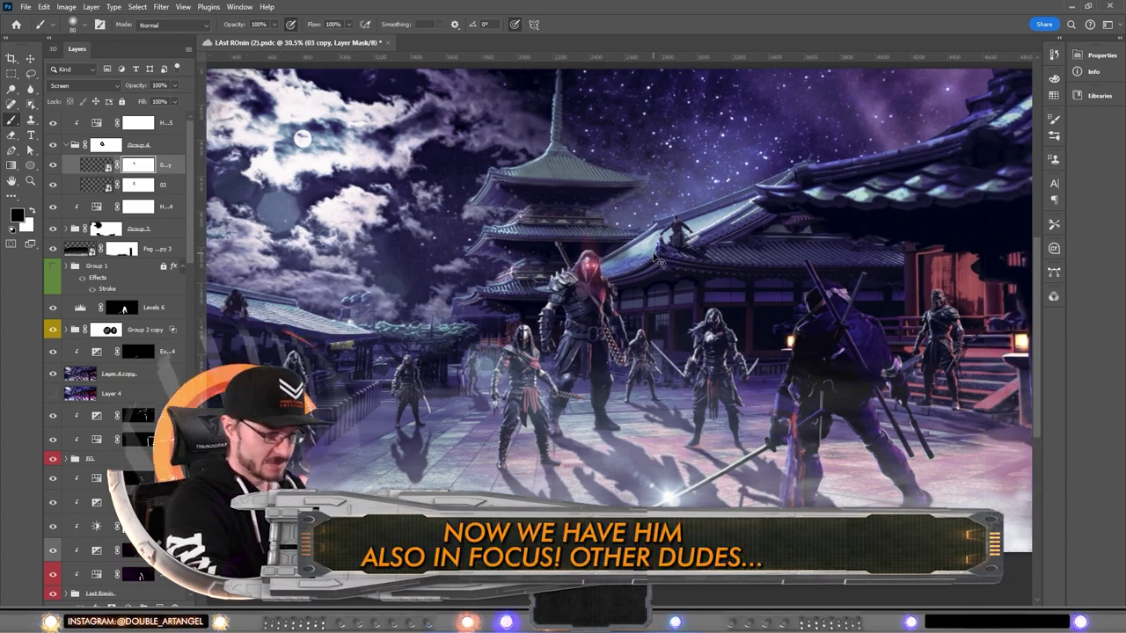
Group all the shiny-dust overlay copies that tile the canvas and set the group's blend mode to Screen.
scroll(655, 257, "down", 2)
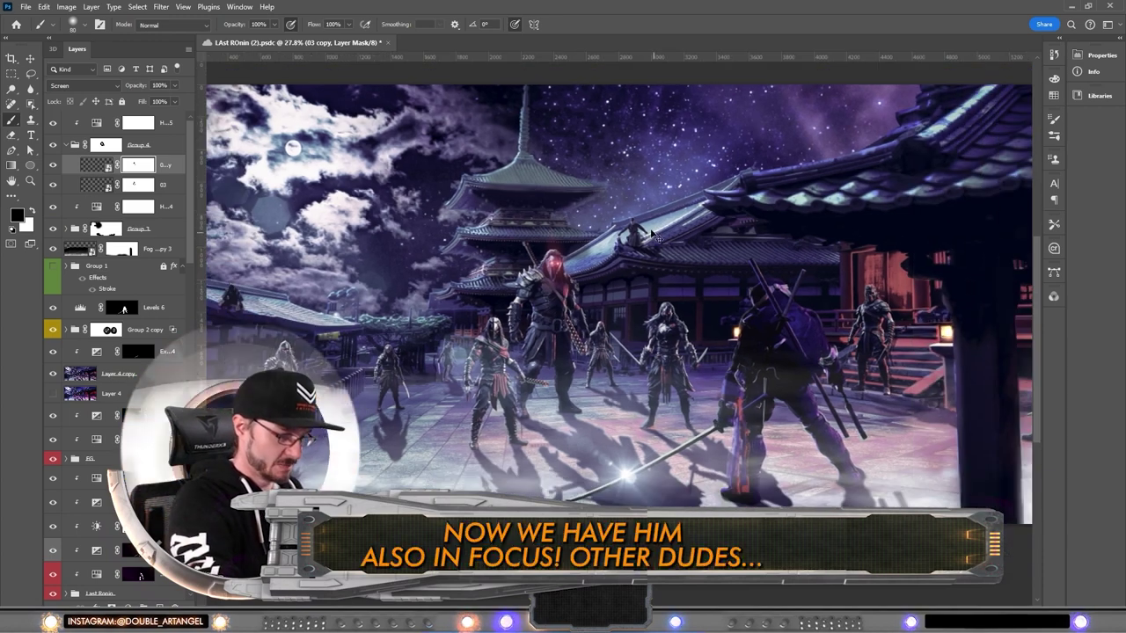
scroll(650, 230, "down", 4)
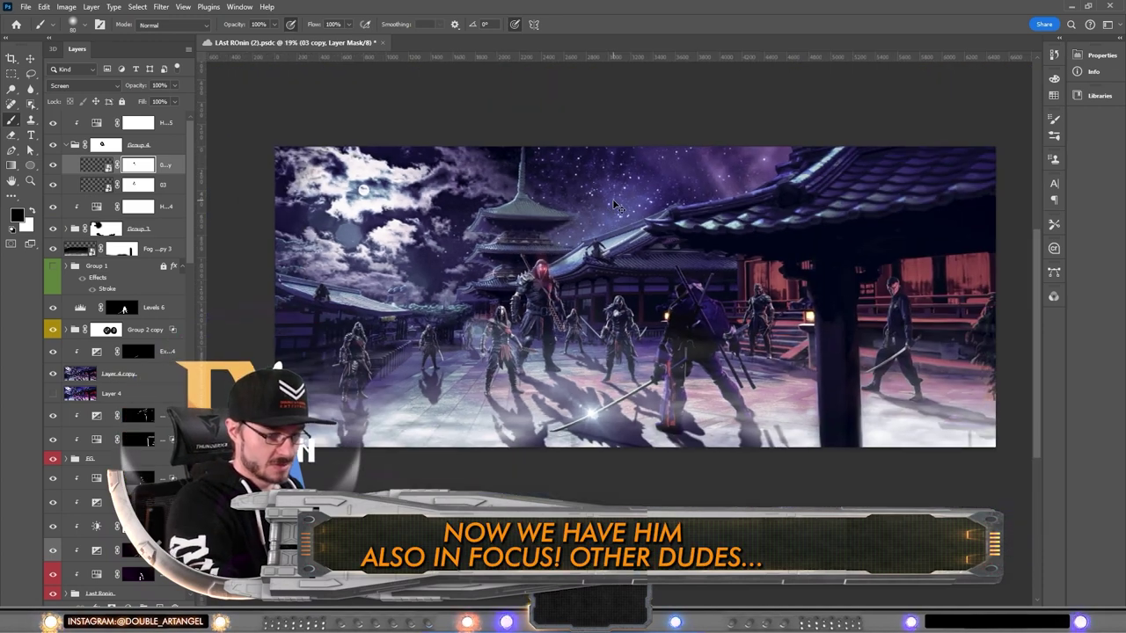
scroll(664, 349, "up", 2)
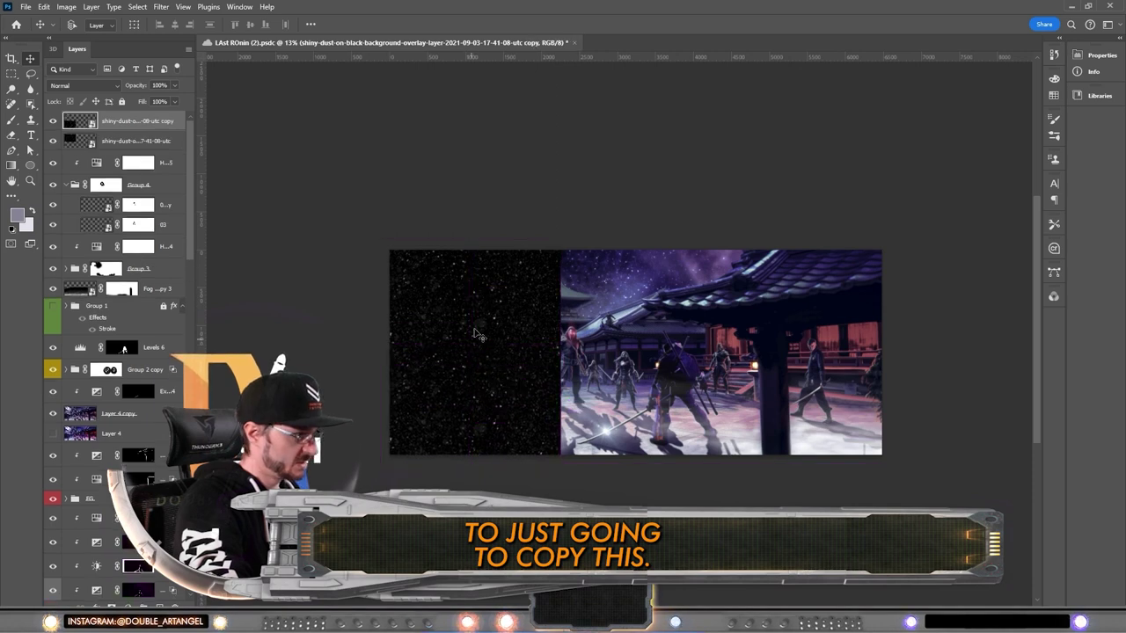
left_click(129, 222, "shift")
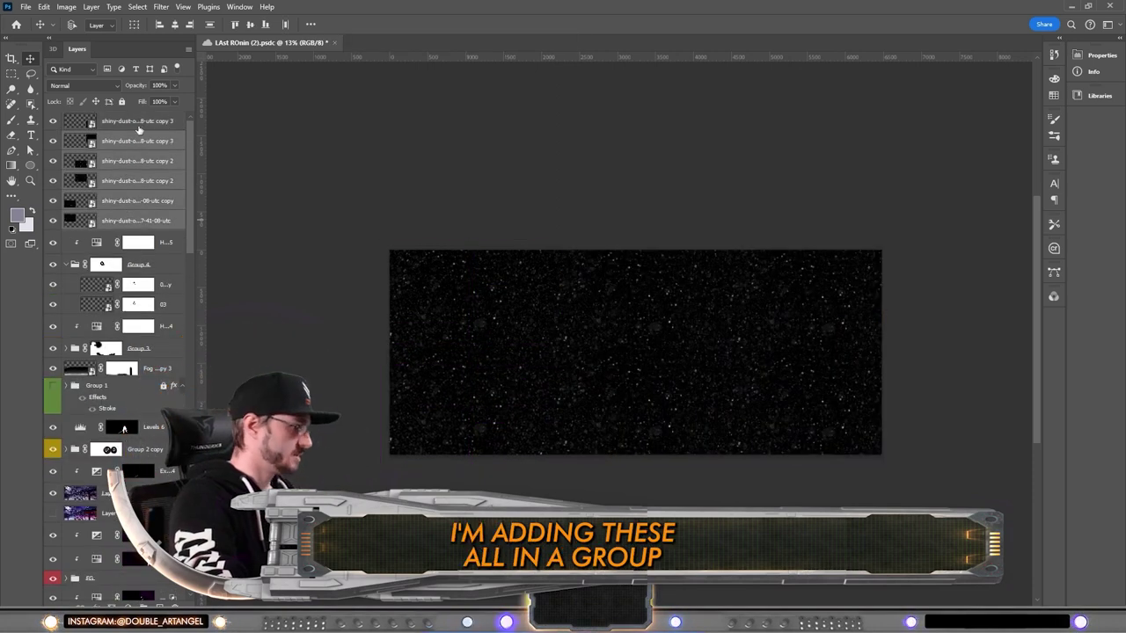
key("ctrl+g")
left_click(103, 85)
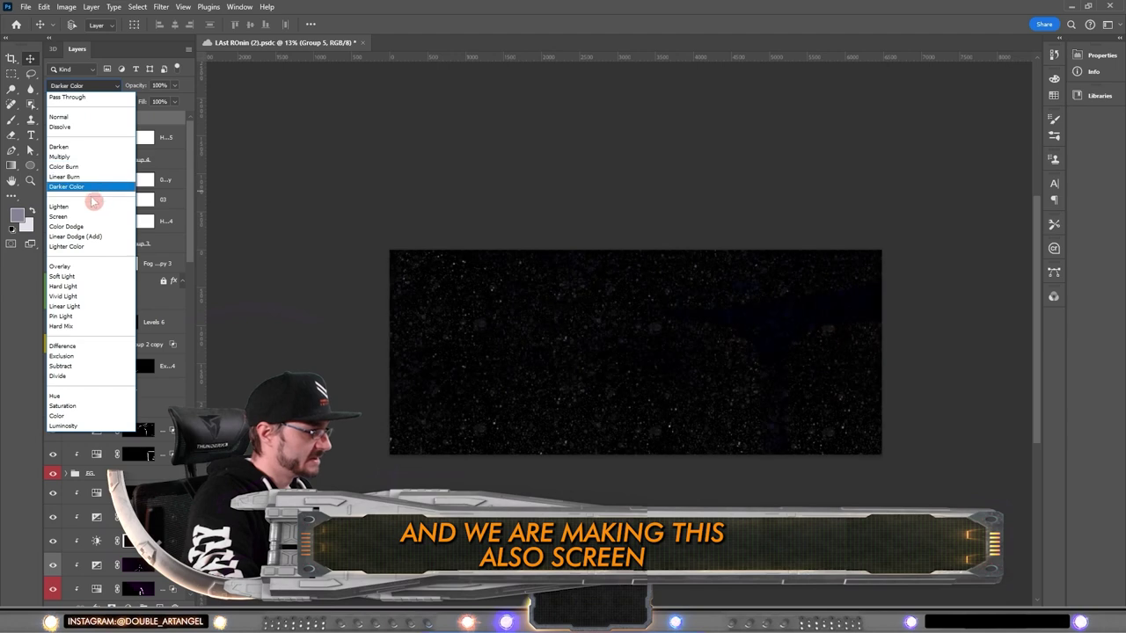
left_click(91, 220)
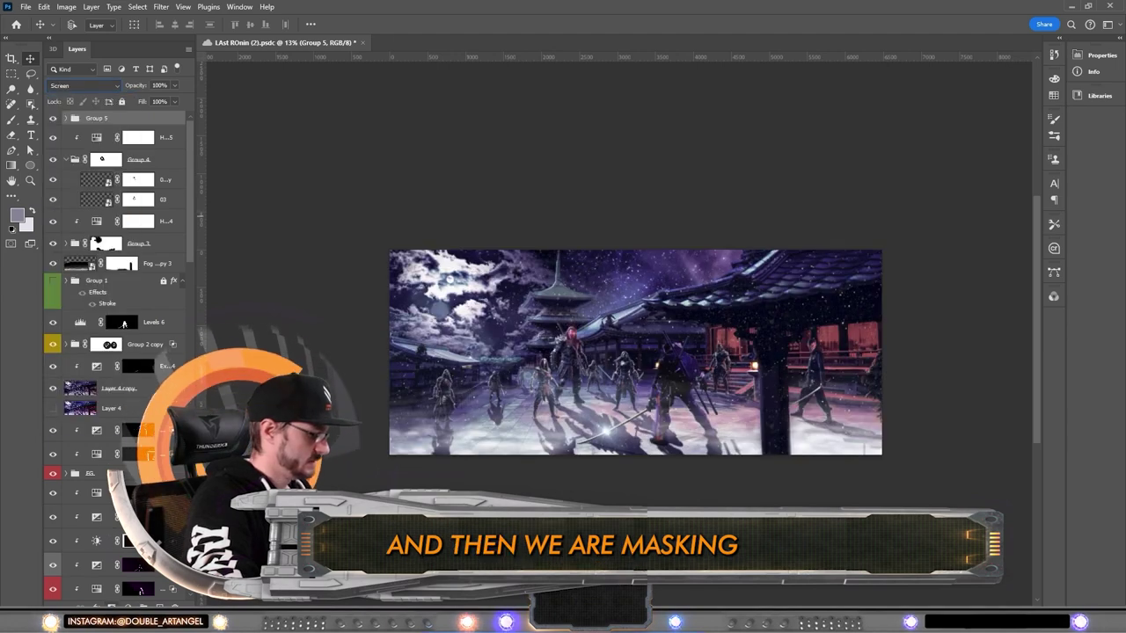
Add an inverted black mask to dust Group 5 and open the Cloud Brushes presets for painting on it.
left_click(112, 606)
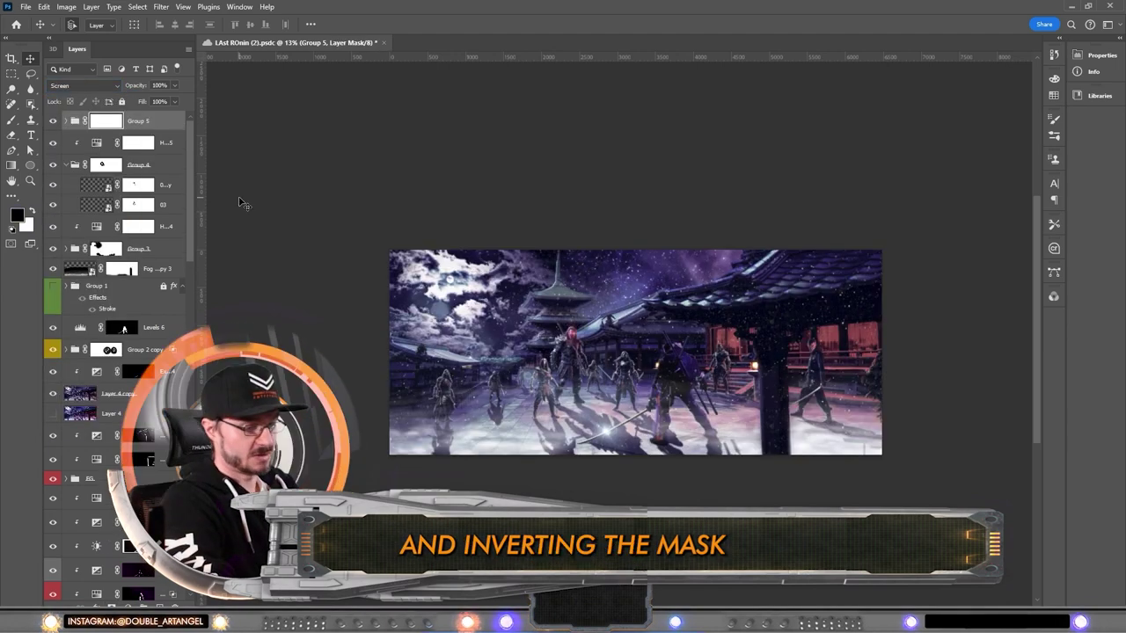
key("ctrl+i")
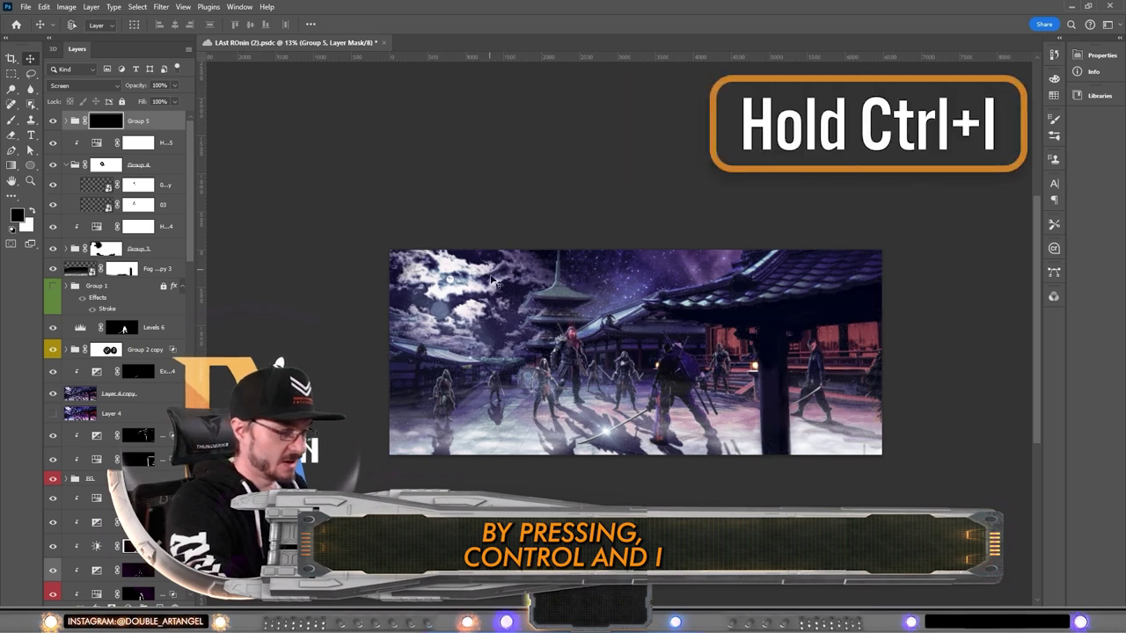
key("b")
left_click(84, 28)
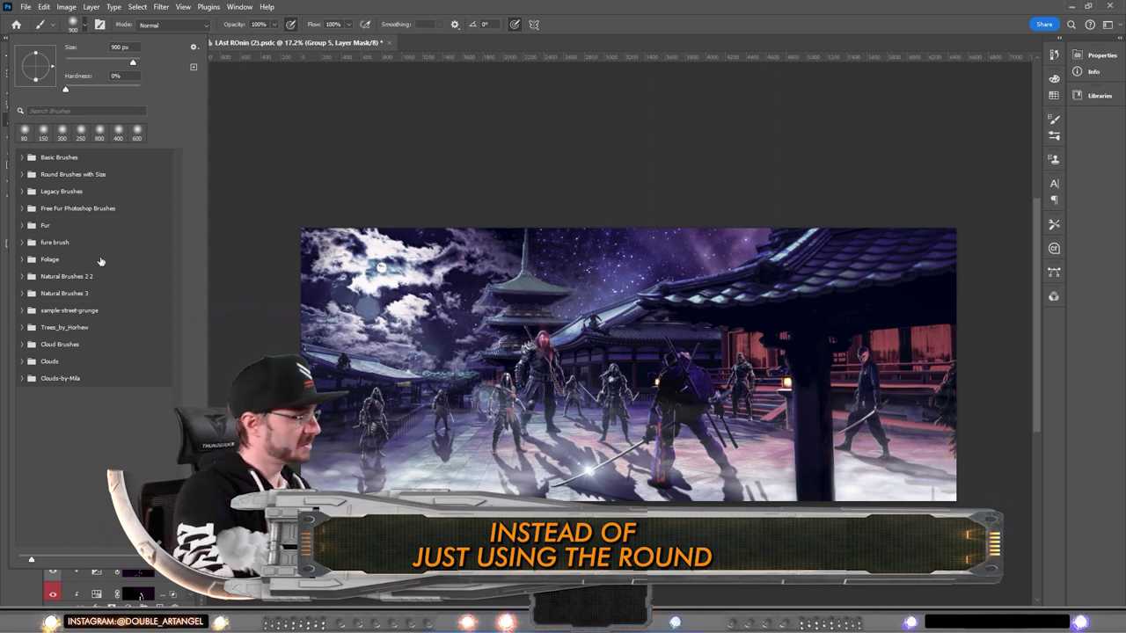
left_click(21, 344)
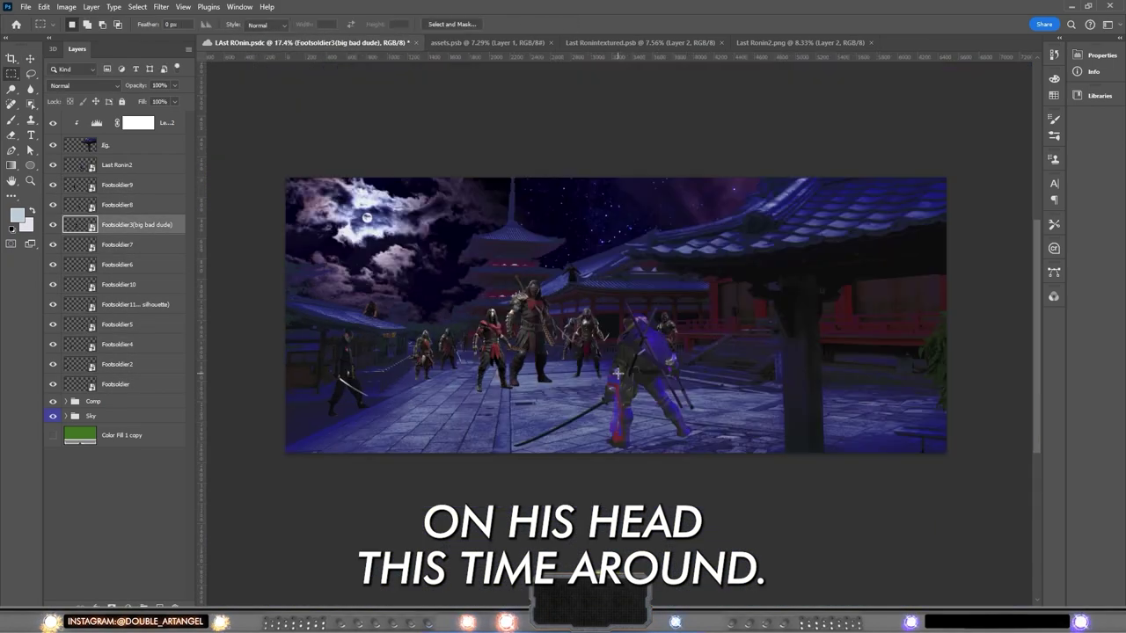
Draw green 1 px guide lines radiating from the moon across the footsoldiers and courtyard to mark the light direction.
left_click(131, 227)
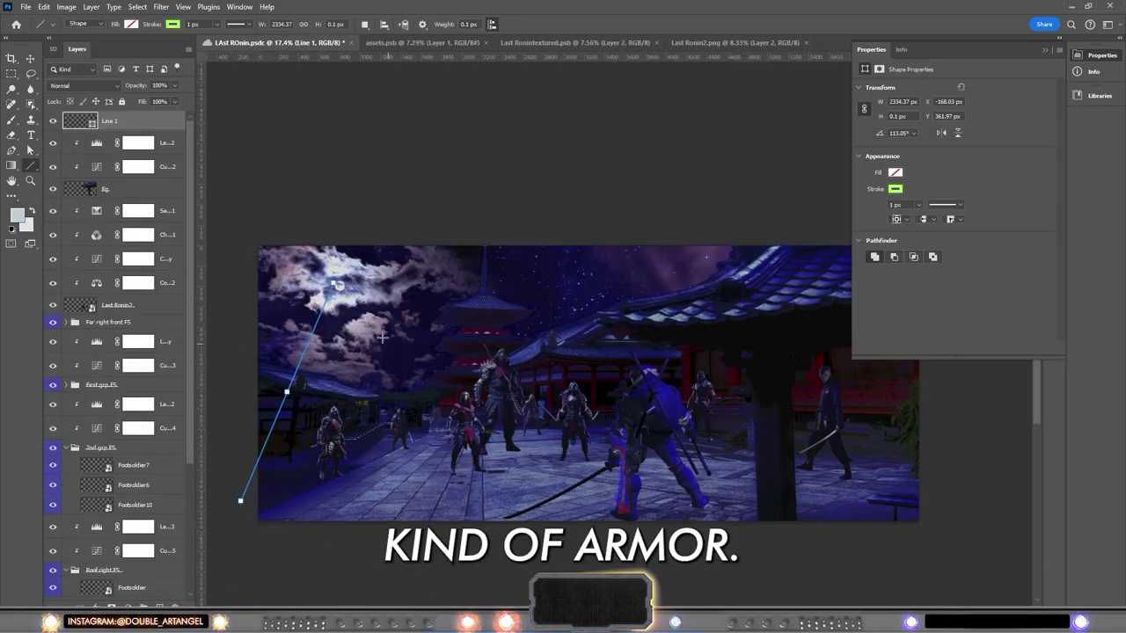
left_click_drag(337, 284, 300, 398)
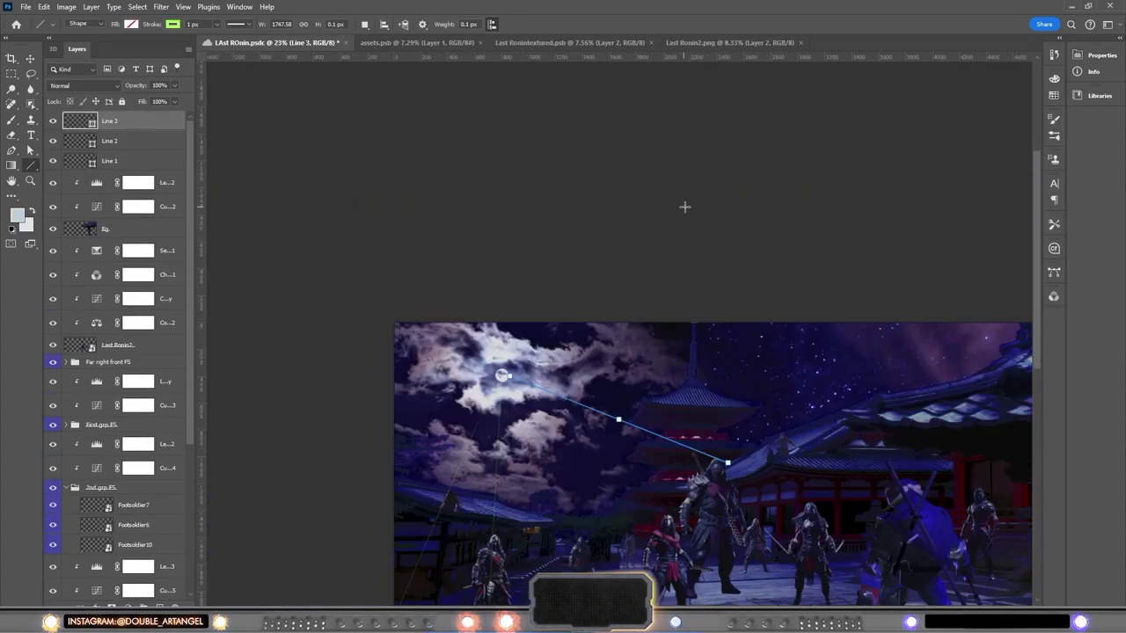
scroll(685, 207, "down", 3)
mouse_move(318, 223)
left_mouse_down()
mouse_move(510, 425)
mouse_move(643, 443)
mouse_move(741, 500)
left_mouse_up()
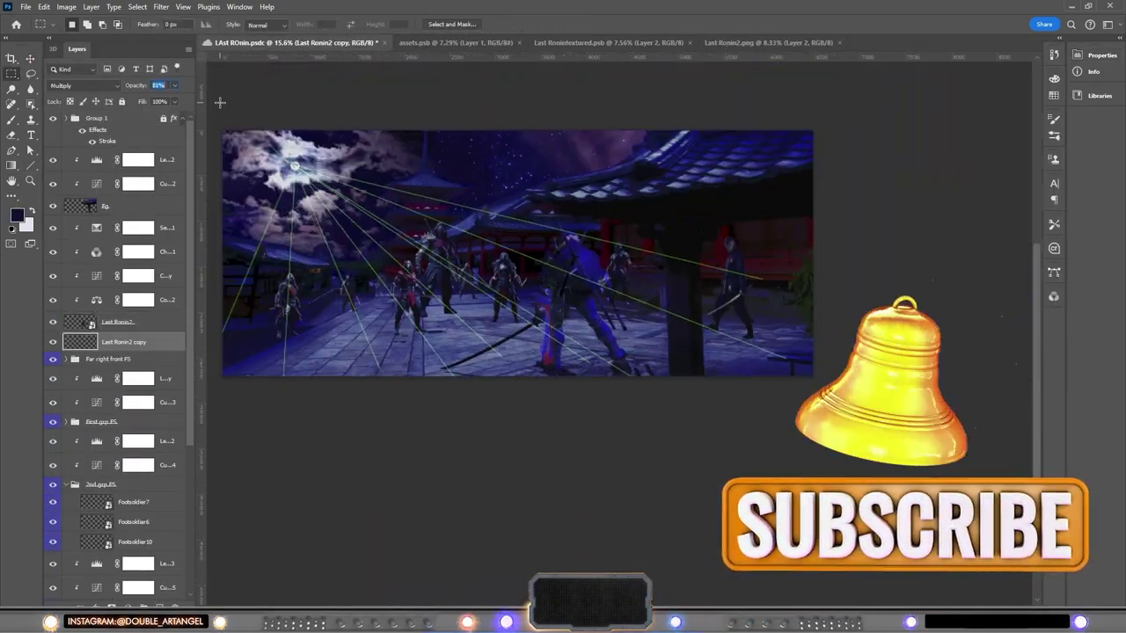
Flip and skew a dark copy of Footsoldier2 into a ground shadow that follows the light guide lines.
left_click(66, 359)
left_click(166, 425)
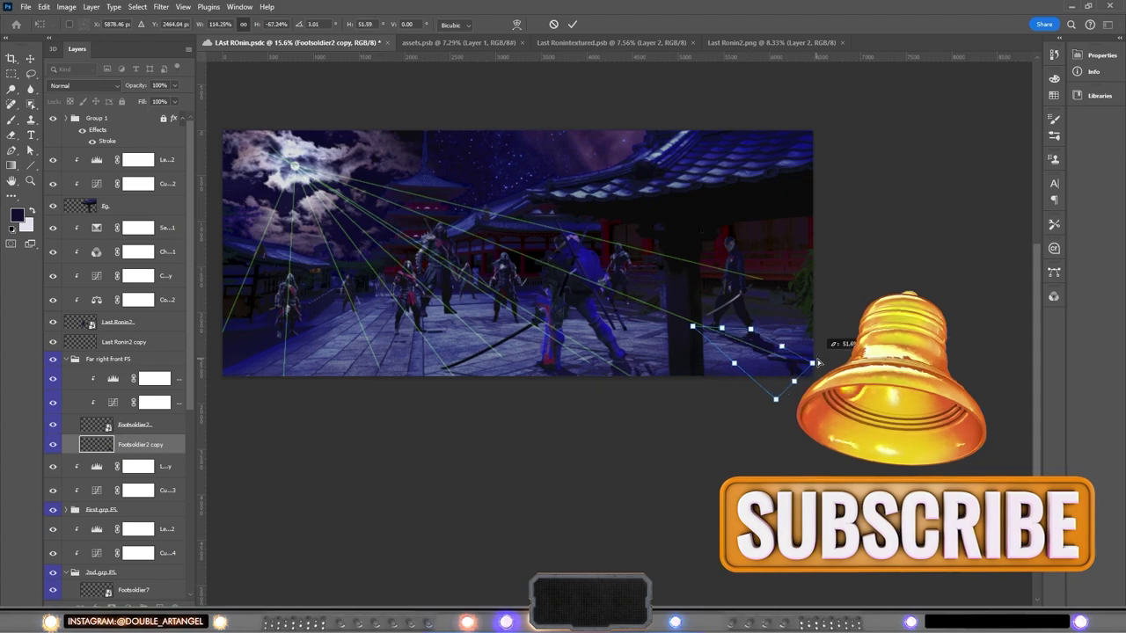
right_click(339, 329)
right_click(163, 460)
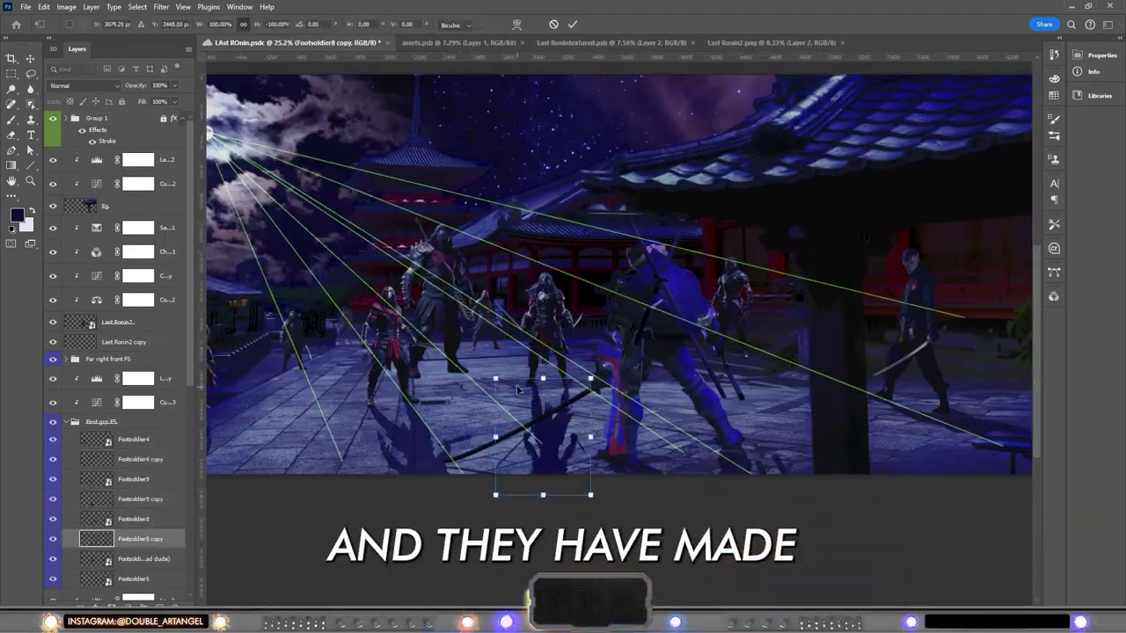
Transform the copies of Footsoldier8, Footsoldier3 (big bad dude) and Footsoldier5 into ground shadows stretching away from the moon.
left_click_drag(691, 435, 716, 490)
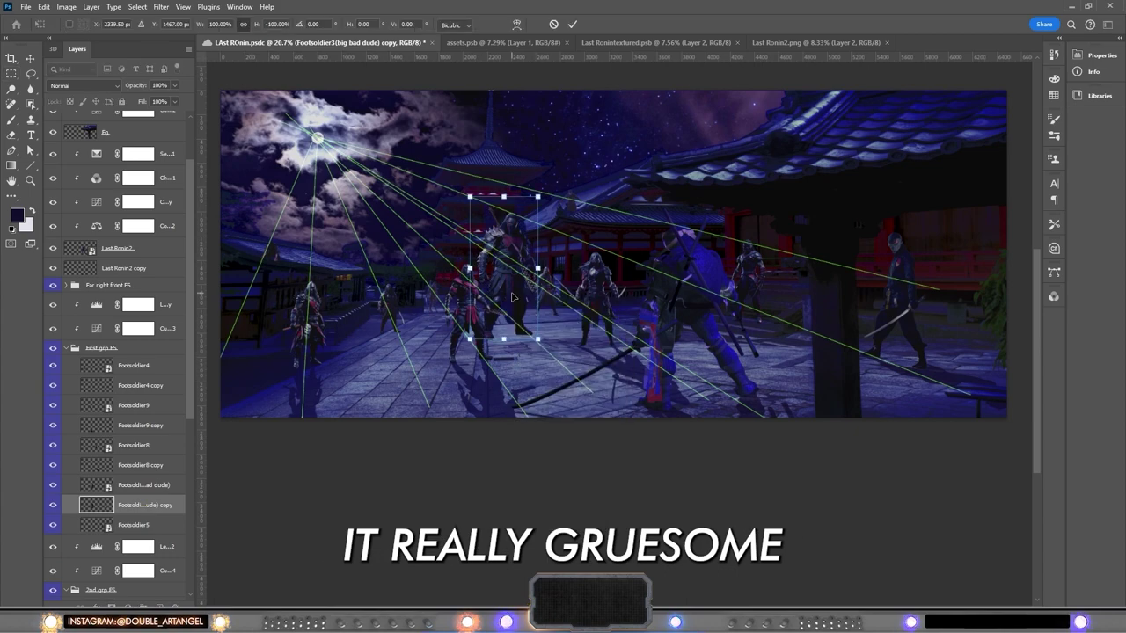
left_click_drag(537, 338, 759, 432)
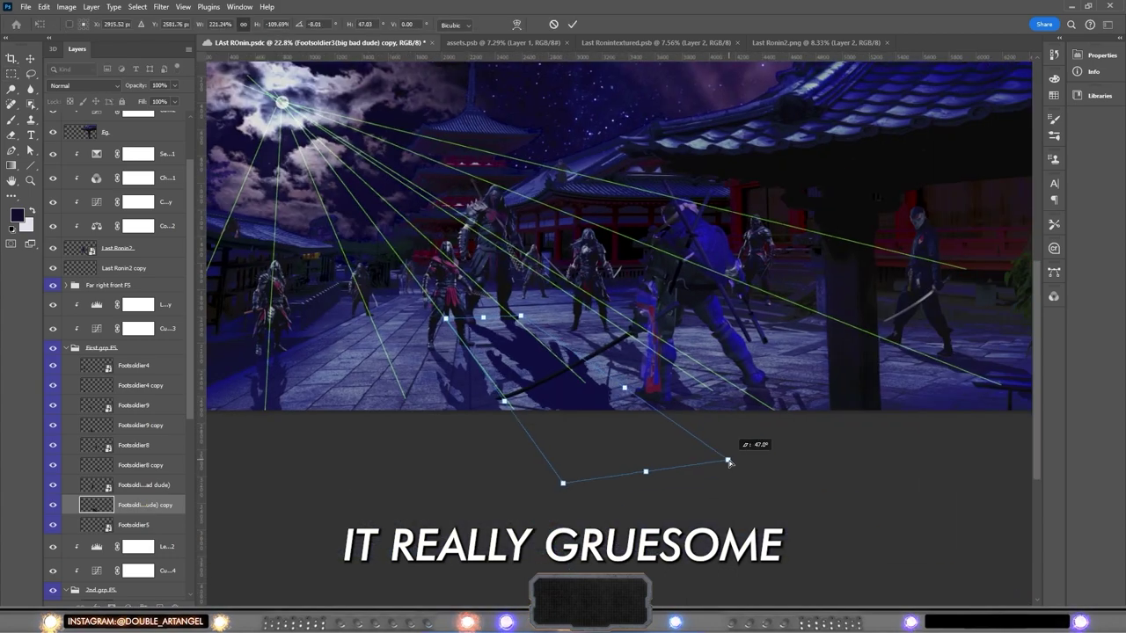
key("Return")
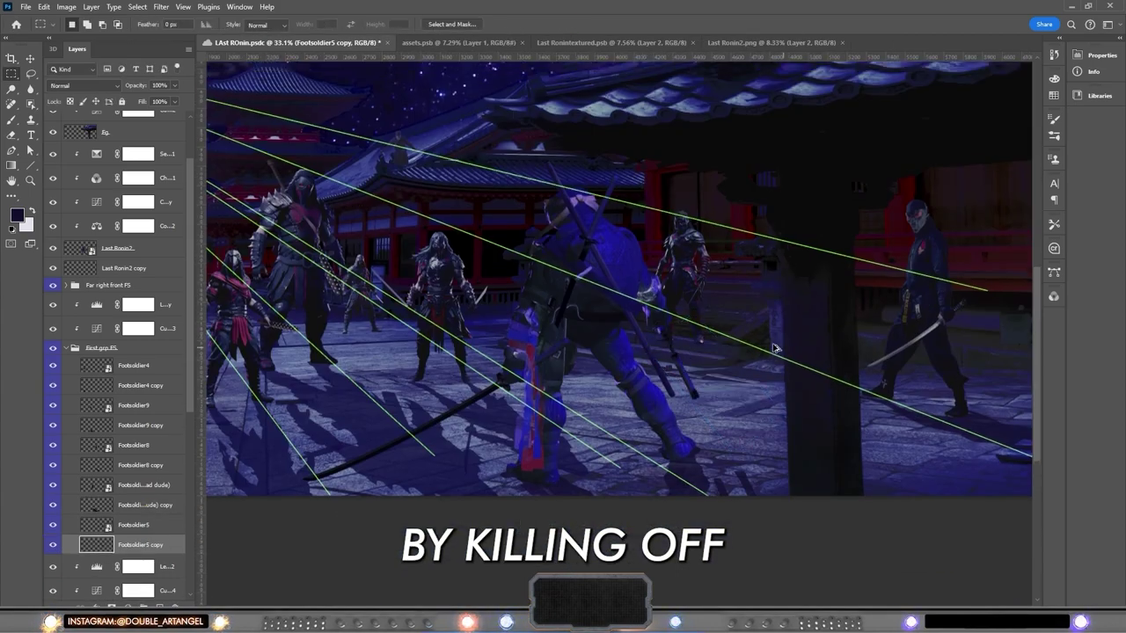
left_click_drag(662, 339, 651, 333)
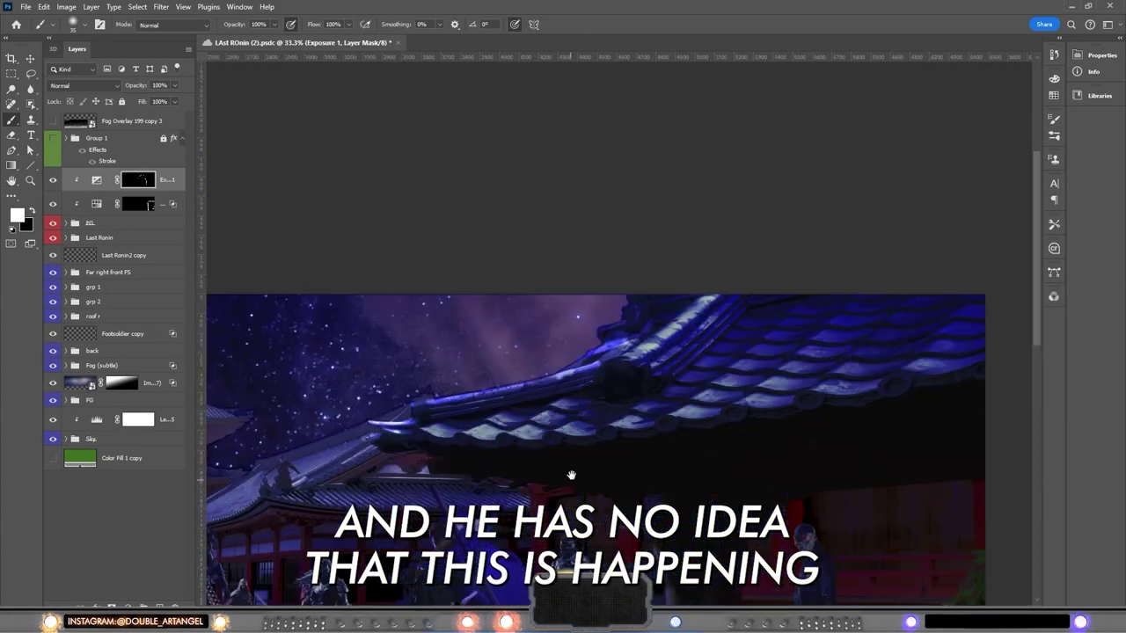
Paint magenta rim light onto the Last Ronin's arm, gear and sash through the Color Dodge Hue/Saturation 1 copy mask.
left_click_drag(571, 475, 574, 461)
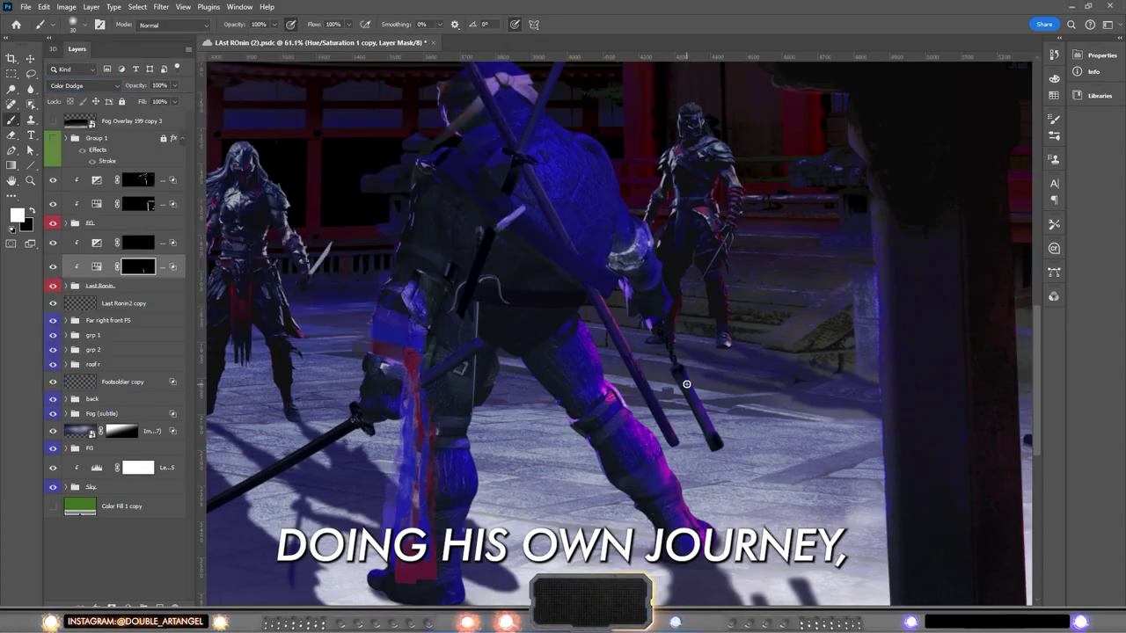
left_click_drag(649, 254, 637, 225)
left_click_drag(615, 207, 600, 190)
mouse_move(567, 235)
left_mouse_down()
mouse_move(531, 167)
mouse_move(538, 315)
left_mouse_up()
key("bracketleft")
left_click_drag(538, 242, 511, 224)
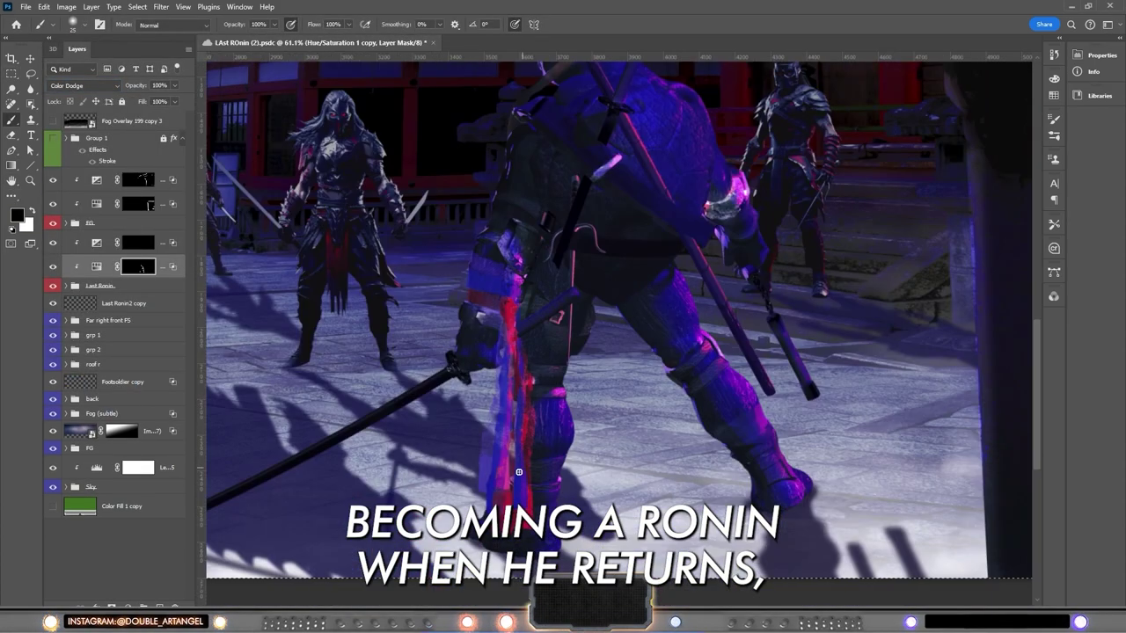
key("x")
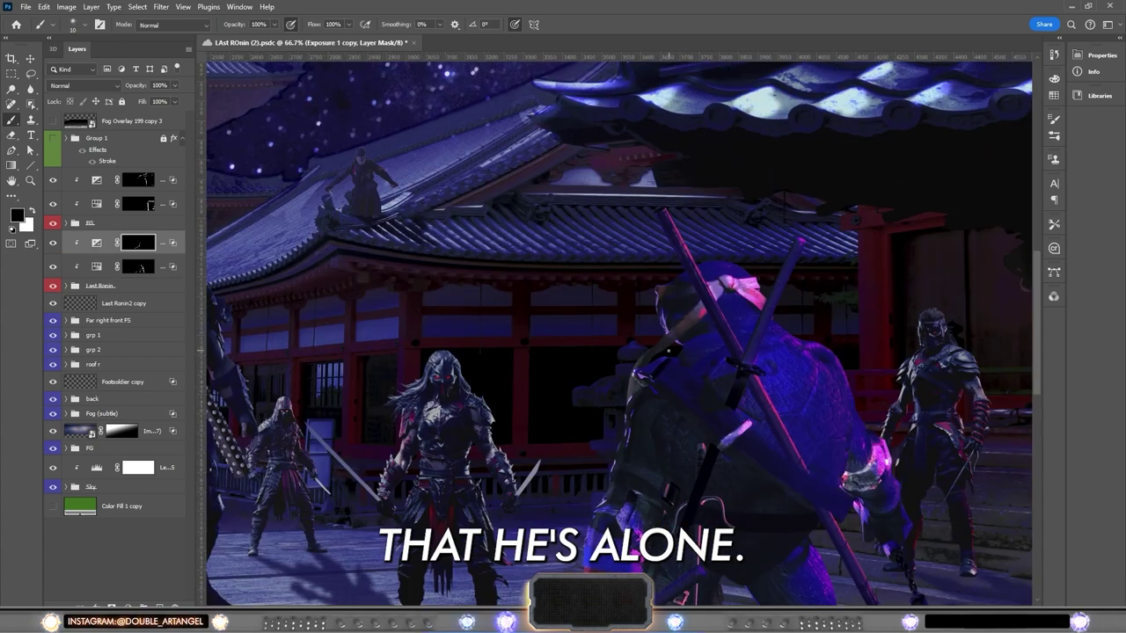
Set Hue/Saturation 1 copy 2 to Linear Dodge (Add) and paint its mask to light the skull-masked swordsman's head red.
scroll(619, 330, "down", 5)
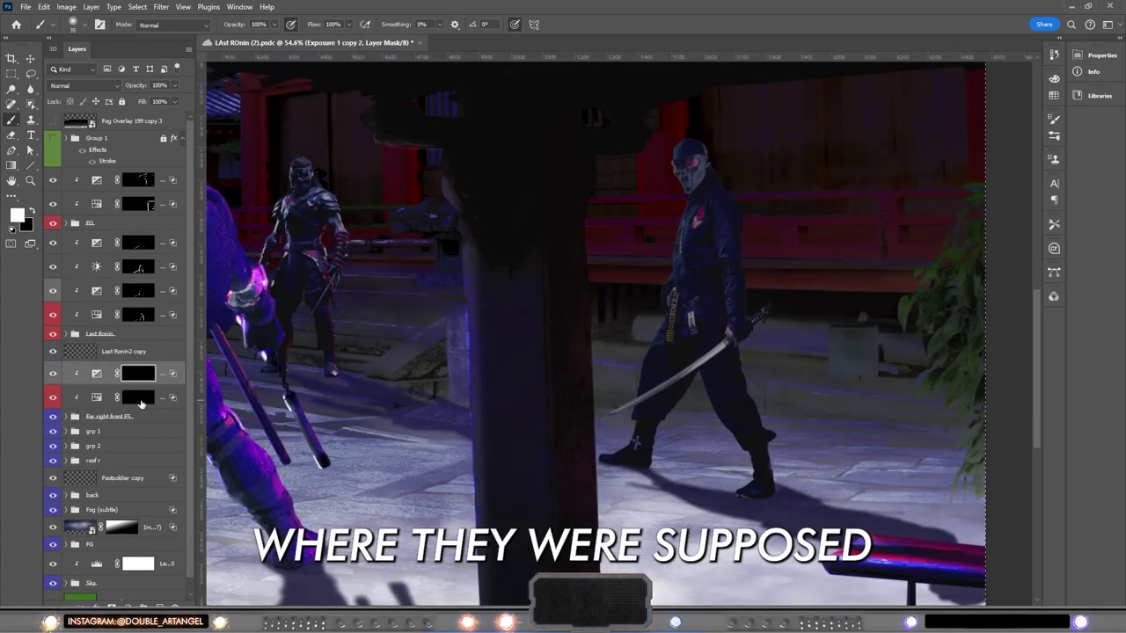
left_click(114, 88)
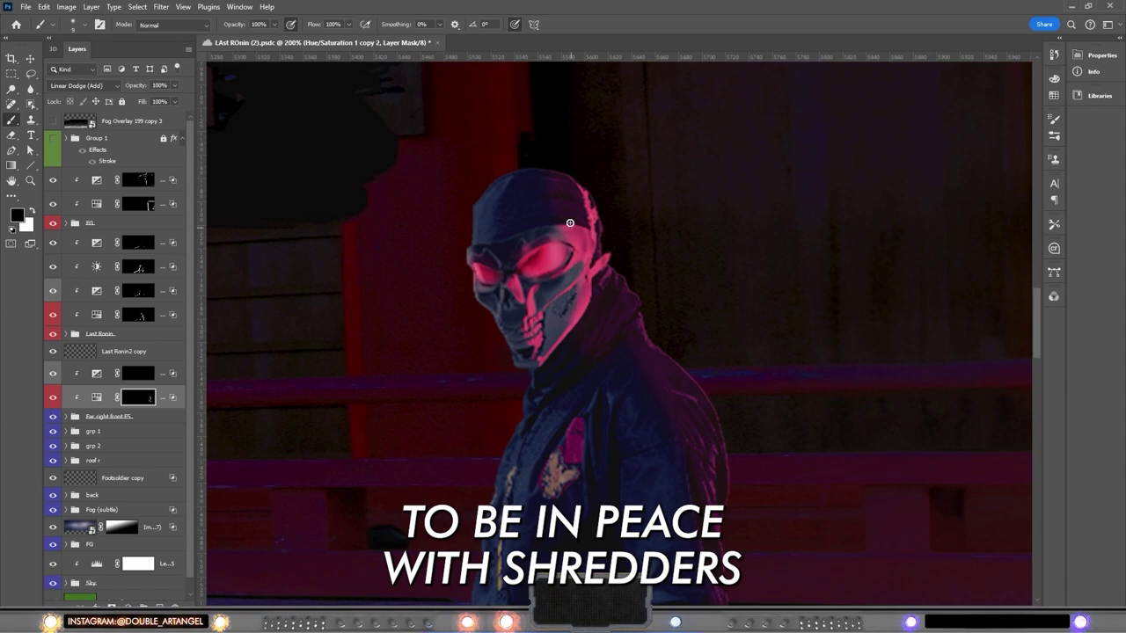
key("x")
mouse_move(570, 222)
left_mouse_down()
mouse_move(615, 278)
mouse_move(545, 371)
left_mouse_up()
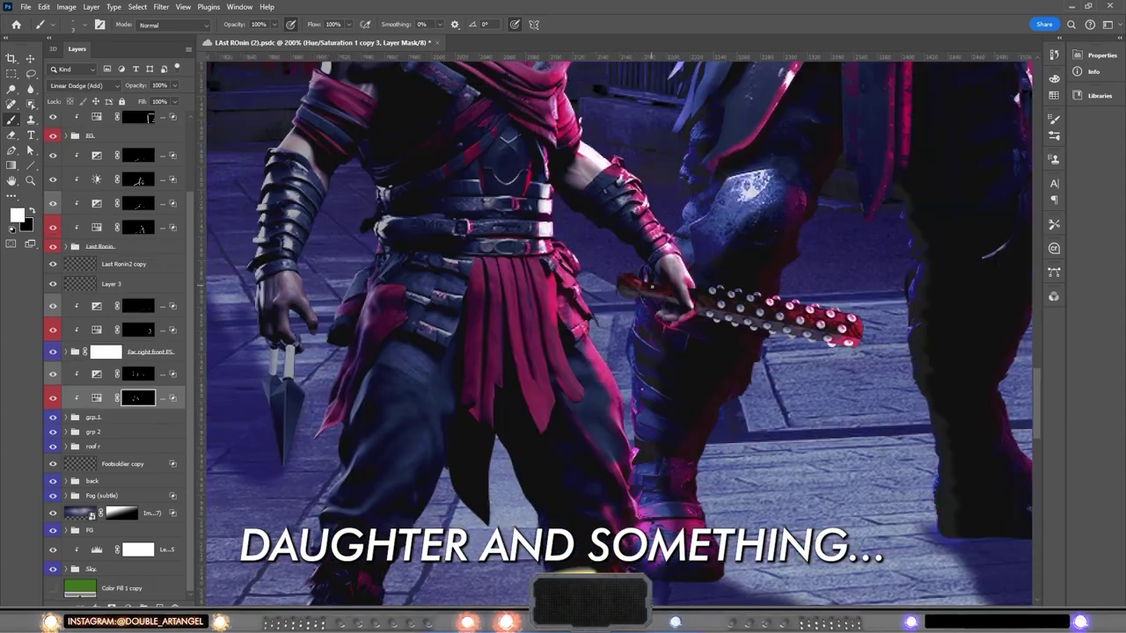
Paint red rim light onto the hooded footsoldier and the smaller background footsoldiers through their Linear Dodge (Add) Hue/Saturation masks.
key("x")
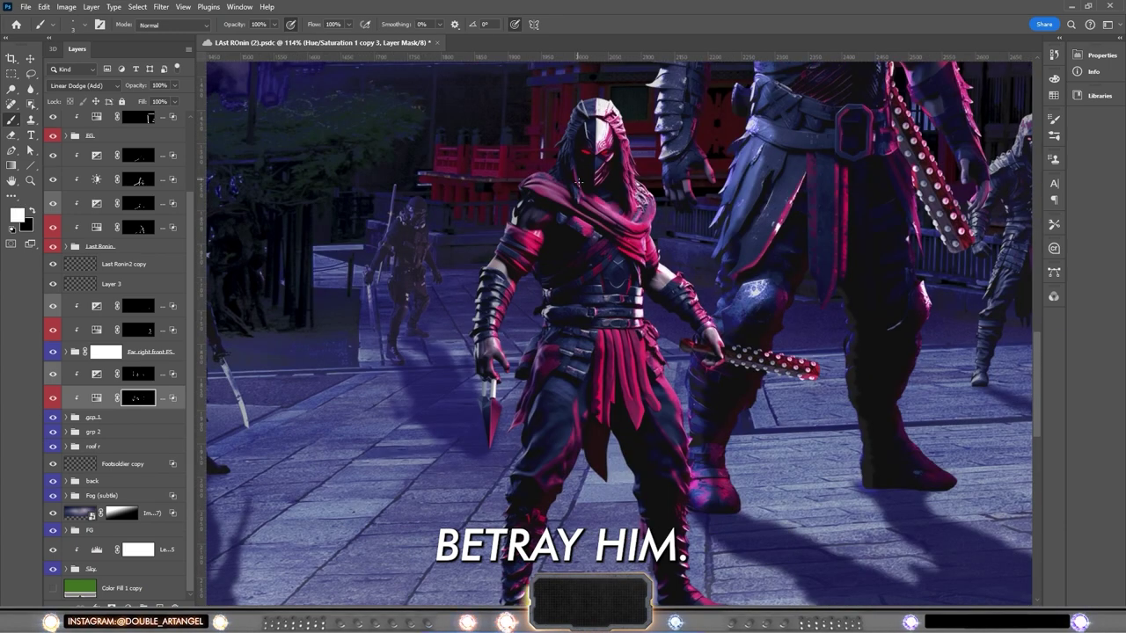
key("x")
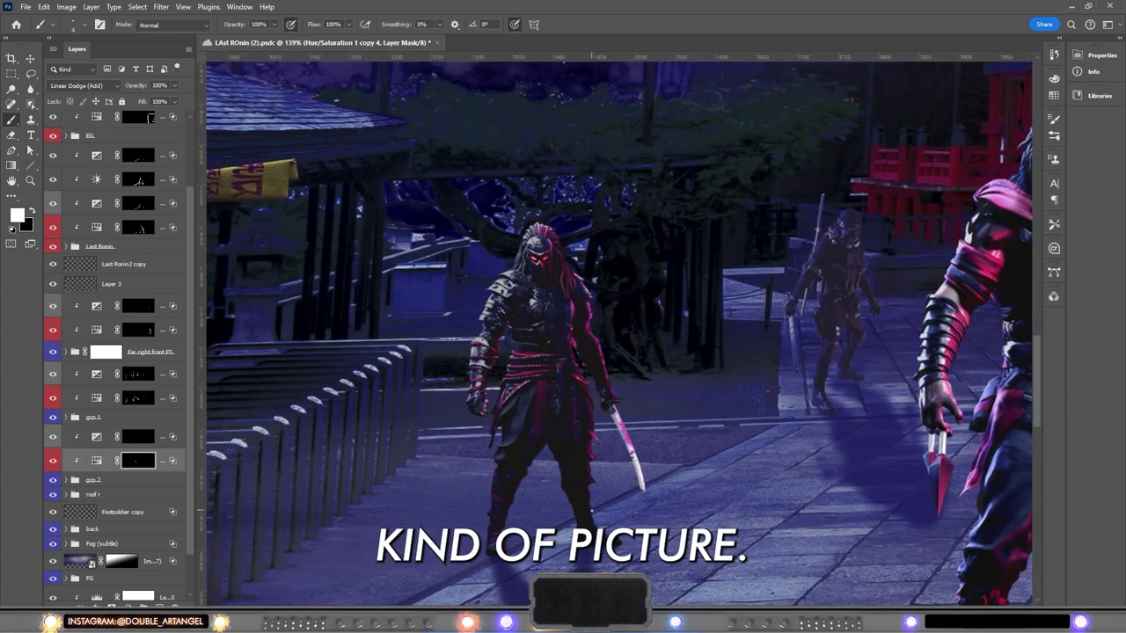
key("alt+]")
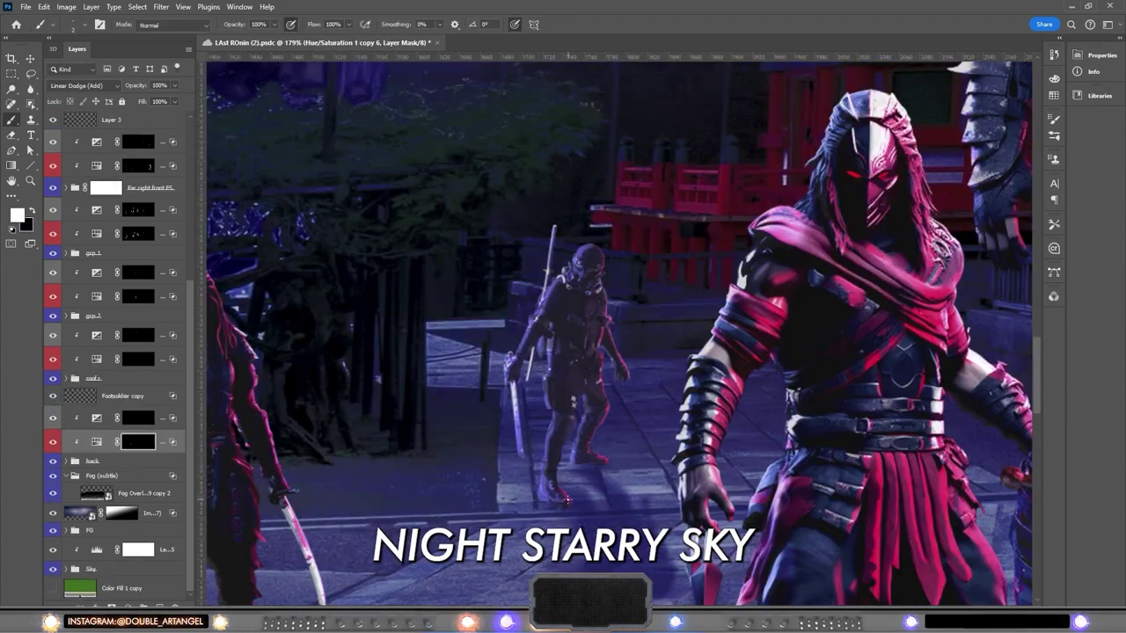
left_click_drag(568, 499, 573, 398)
key("x")
left_click_drag(587, 264, 567, 233)
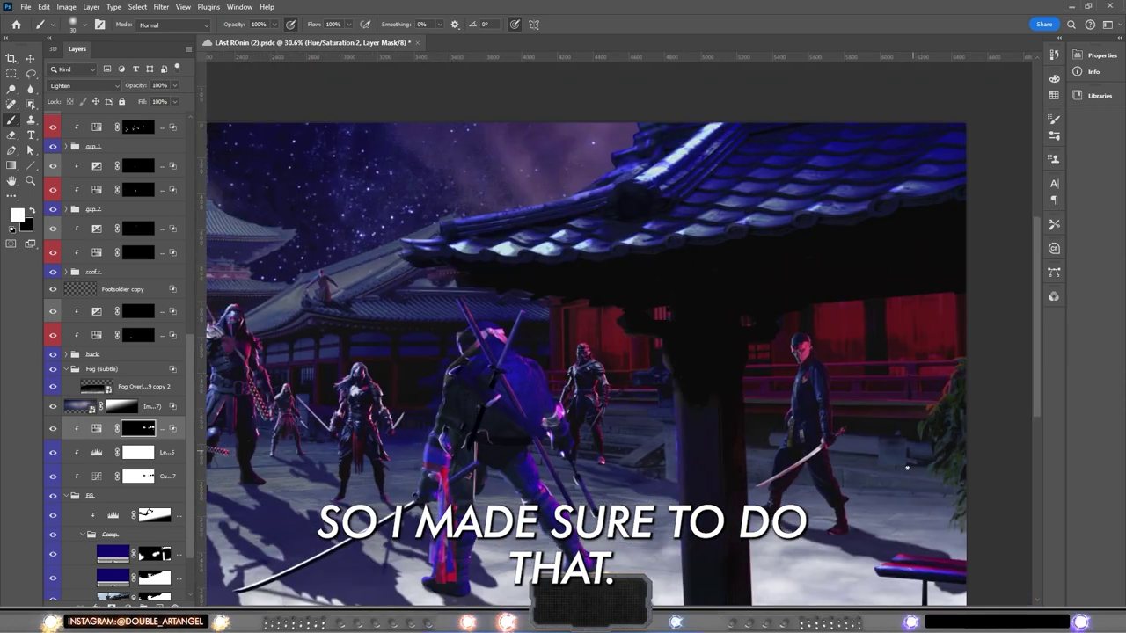
Refine the red light on the scenery through the Hue/Saturation 2 mask and the blend mode of the blurred red Ellipse 1.
key("x")
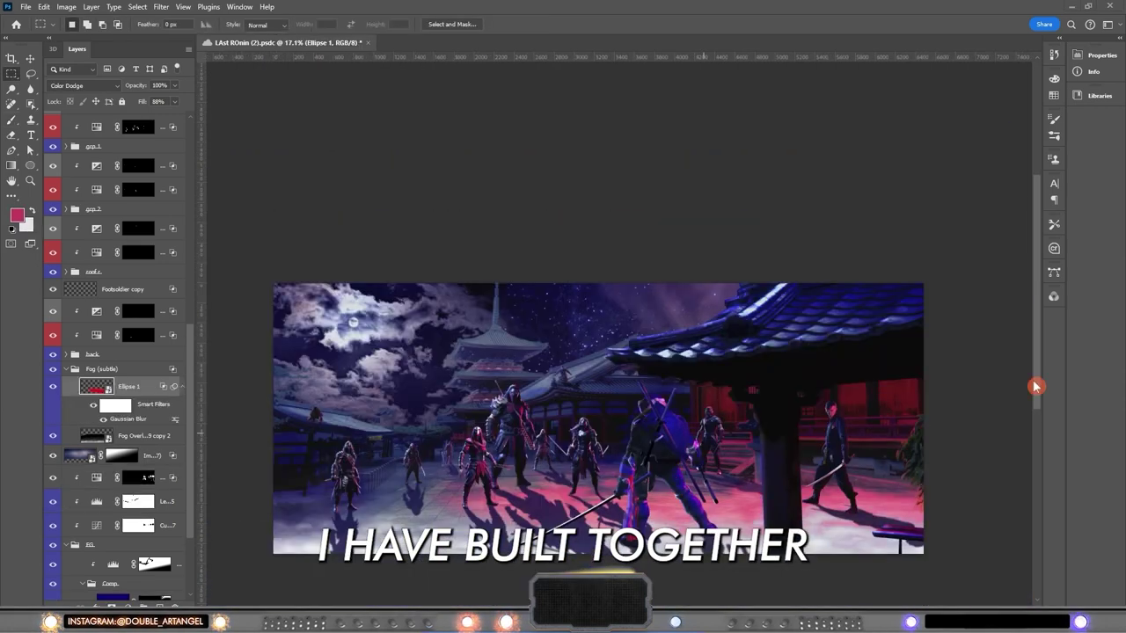
left_click(83, 85)
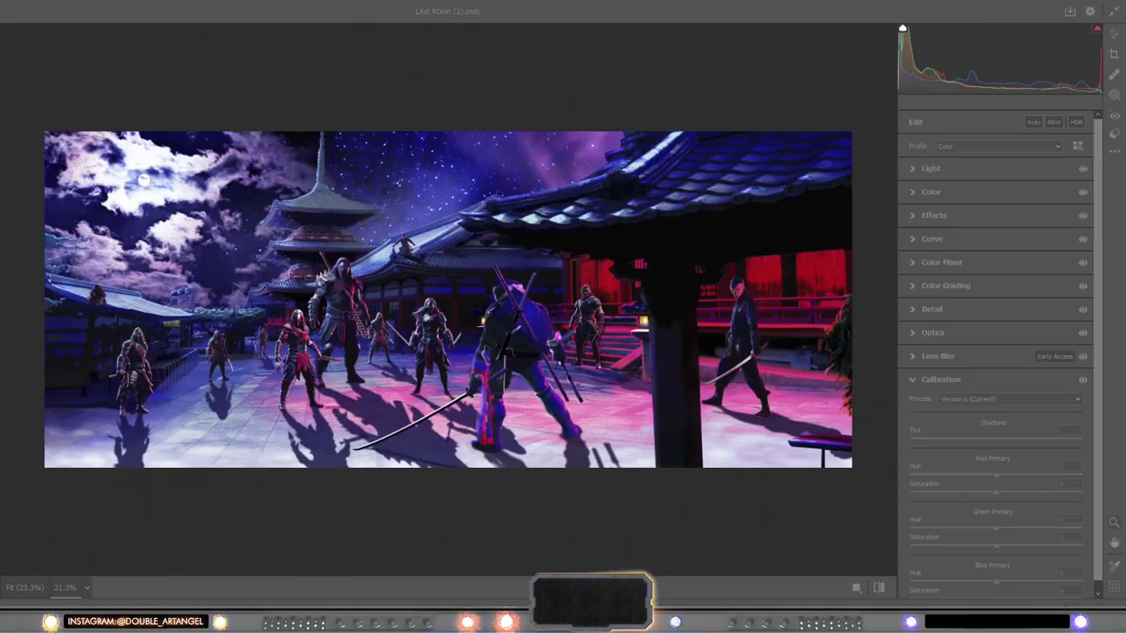
In the Camera Raw Color Mixer, set Reds hue +21 and luminance Reds -5, Oranges +29, Yellows +12, Greens -27, Aquas -14, Blues -52.
left_click_drag(1002, 248, 1031, 251)
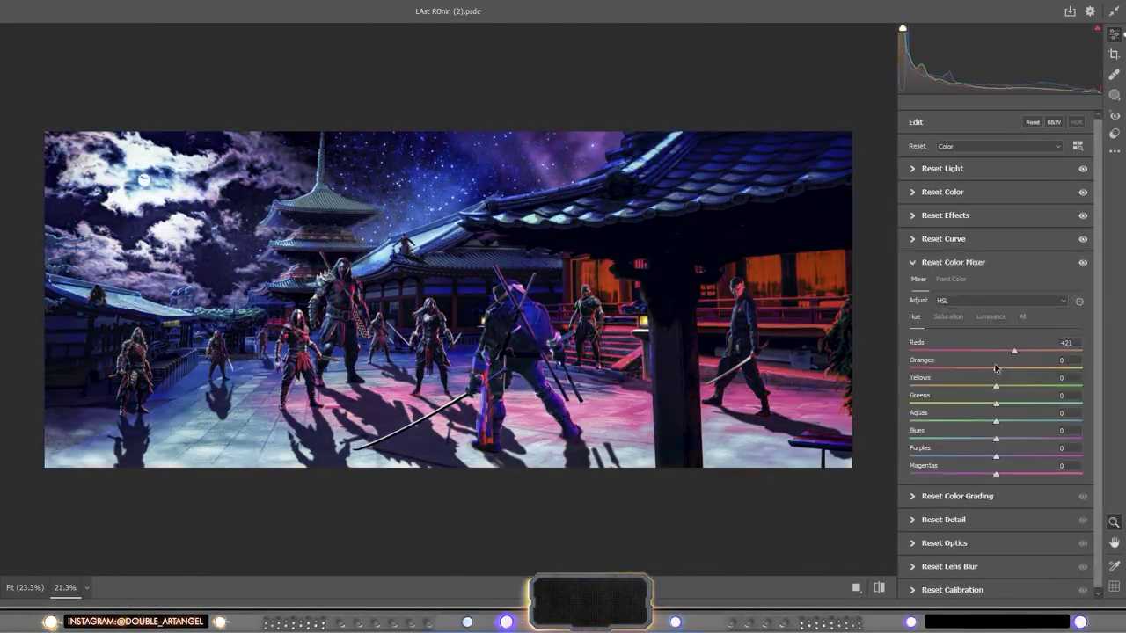
left_click_drag(996, 351, 975, 353)
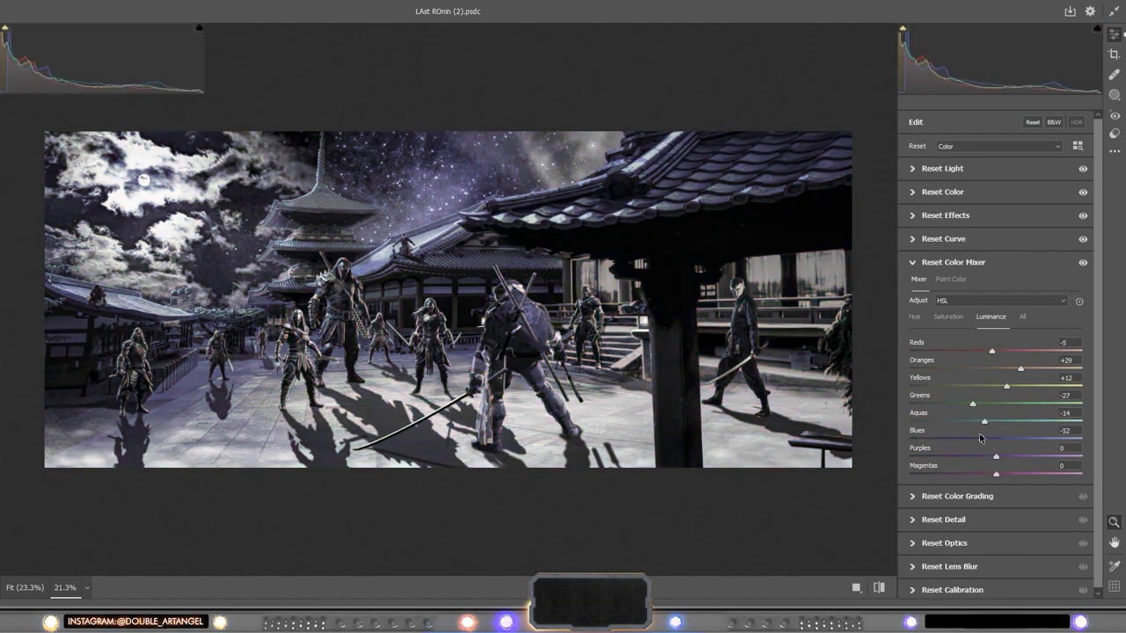